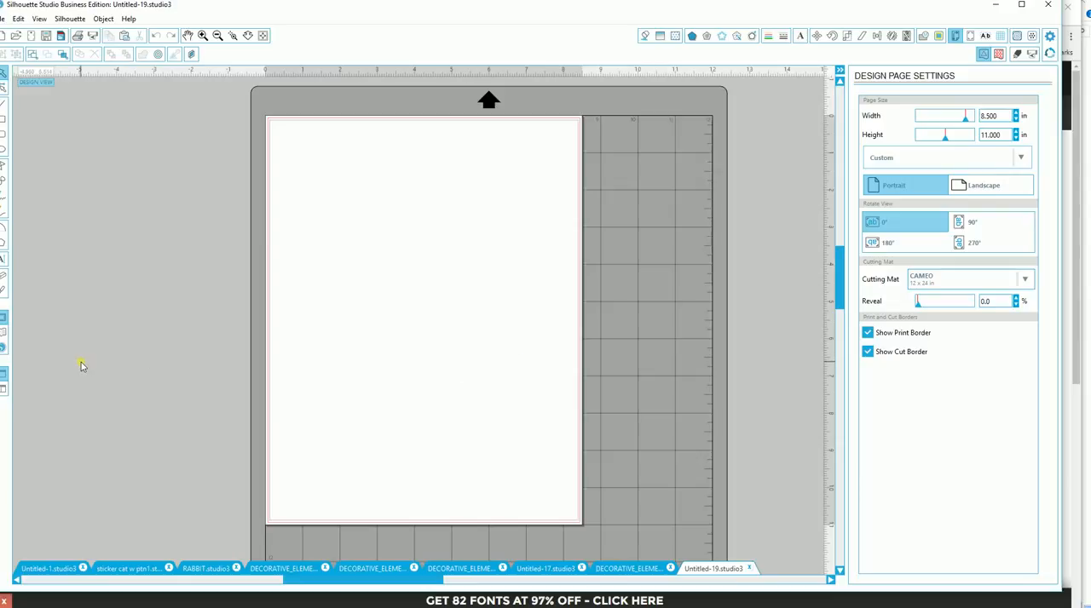
- Browse the SeptemberBundle library folders: FairytaleWC, JungleWatercolor, LOVESTORY, PumpkinSEASON and SweetGDN
click(5, 333)
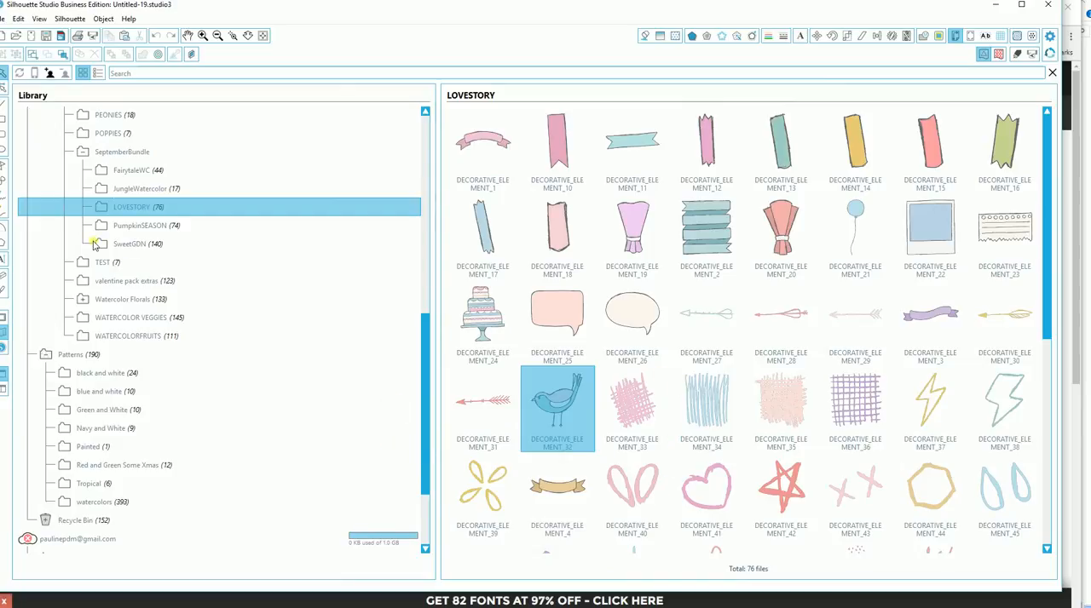
click(136, 171)
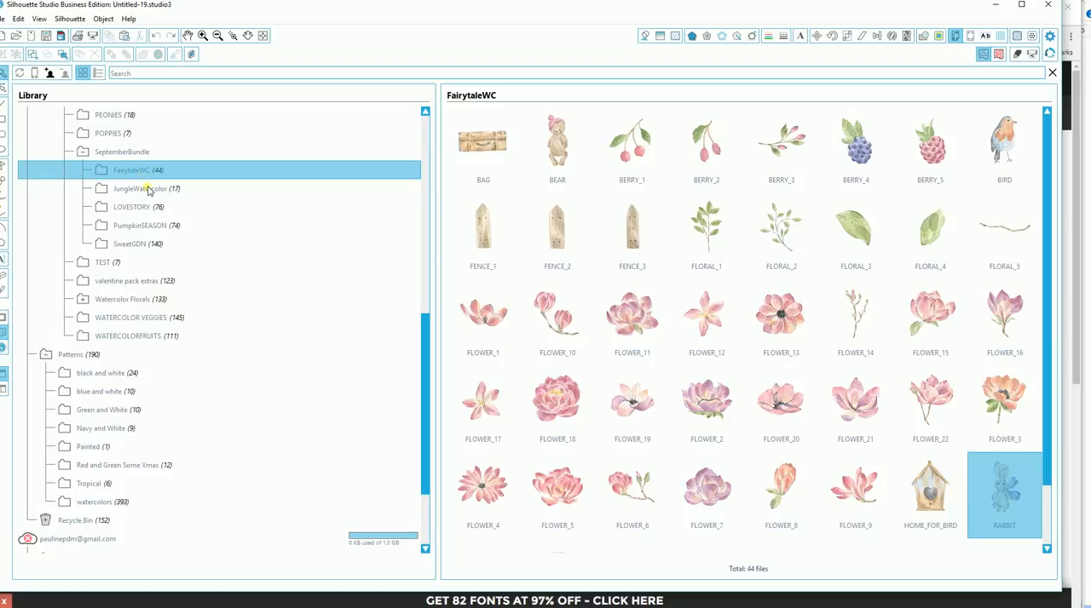
click(148, 190)
click(144, 210)
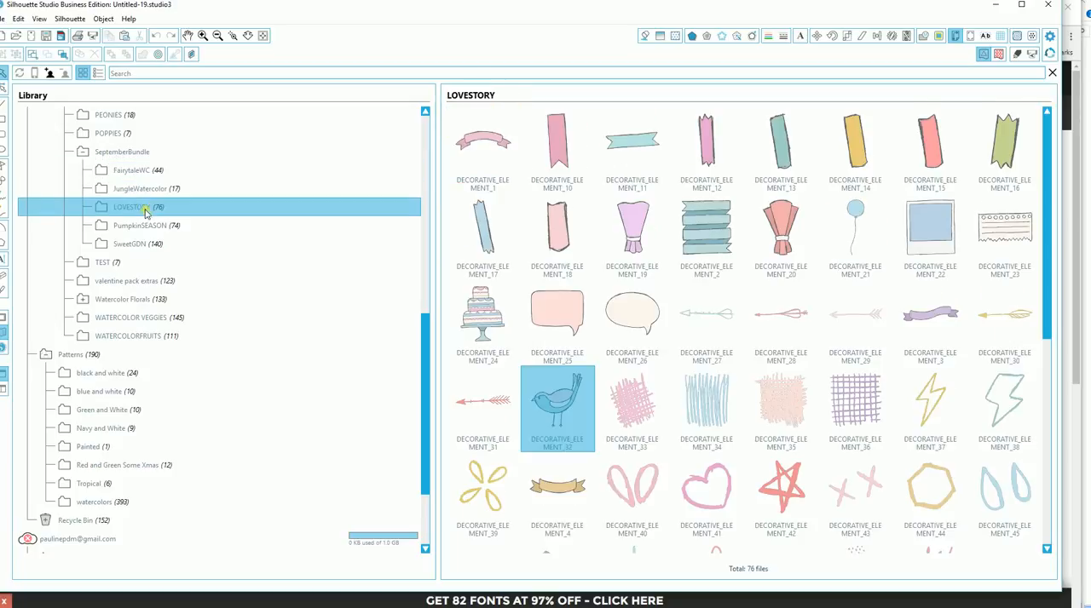
click(150, 228)
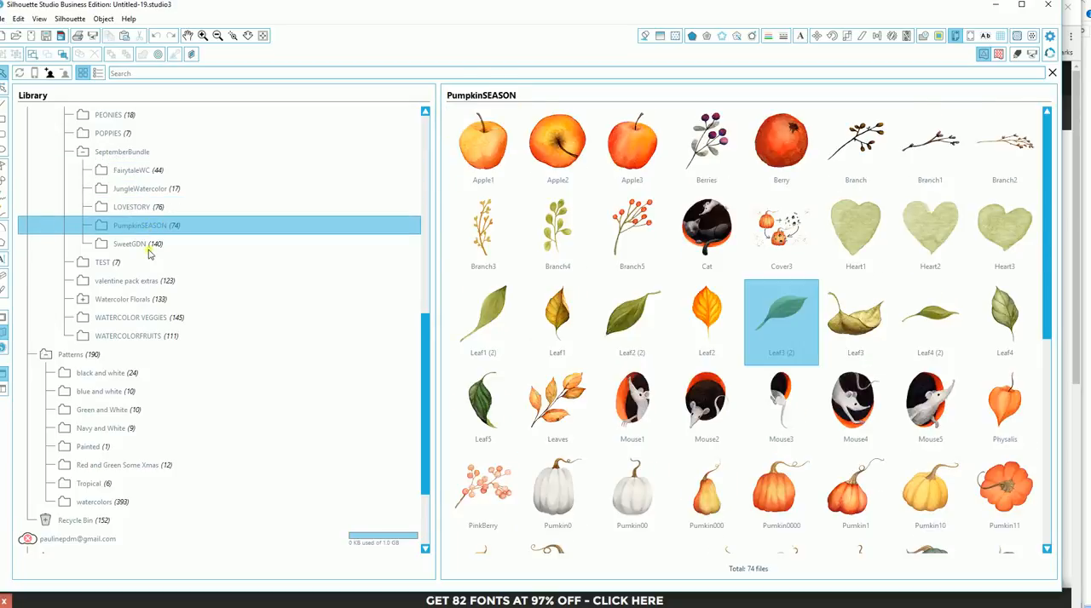
click(138, 250)
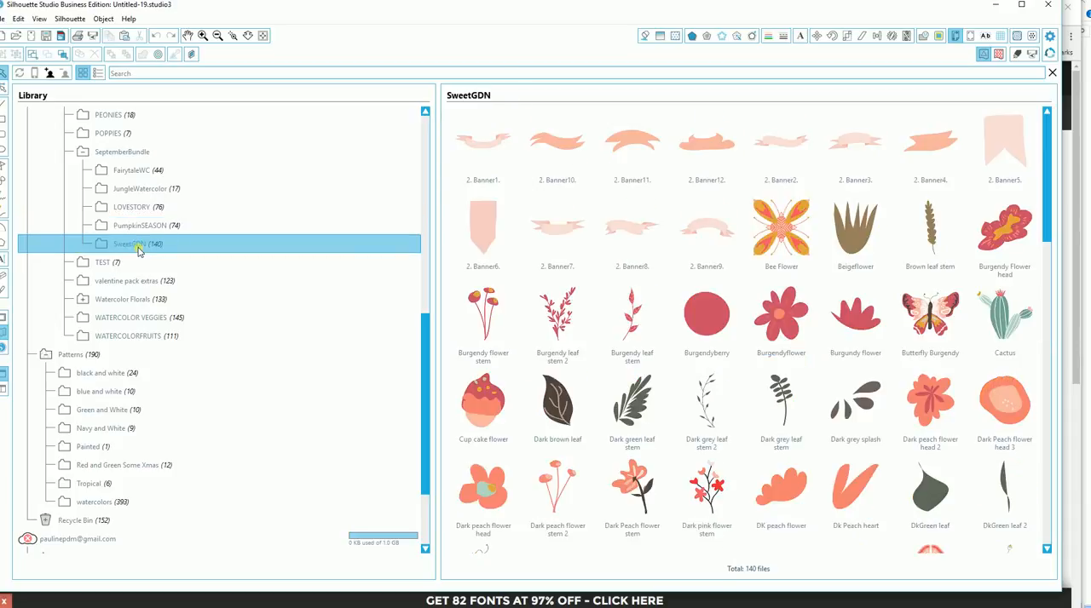
- Open the bird image DECORATIVE_ELEMENT_32 from the LOVESTORY library folder and move it slightly lower on the page
click(137, 211)
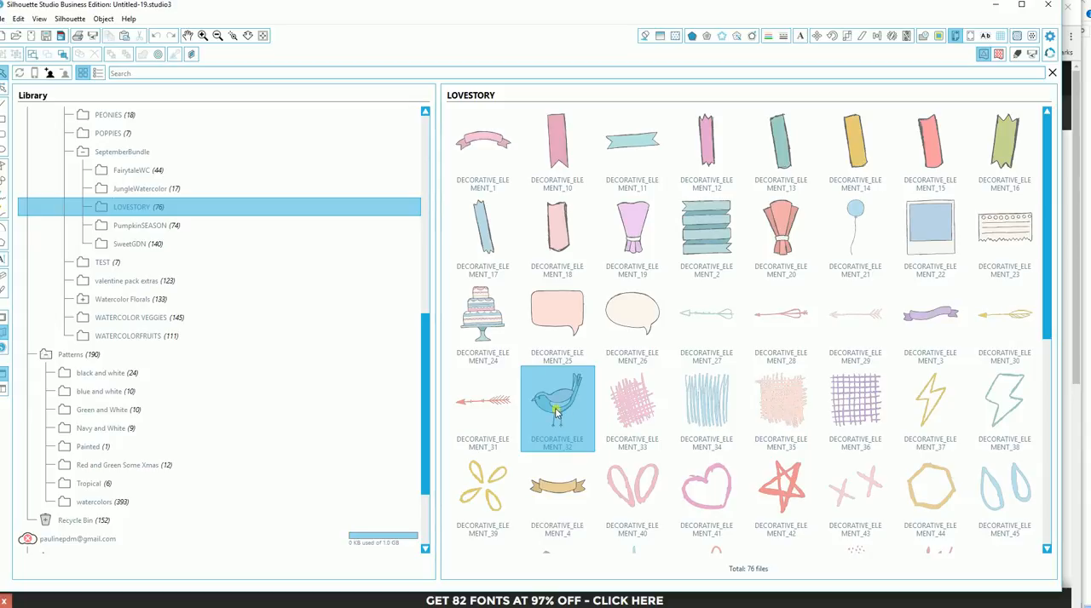
double_click(556, 412)
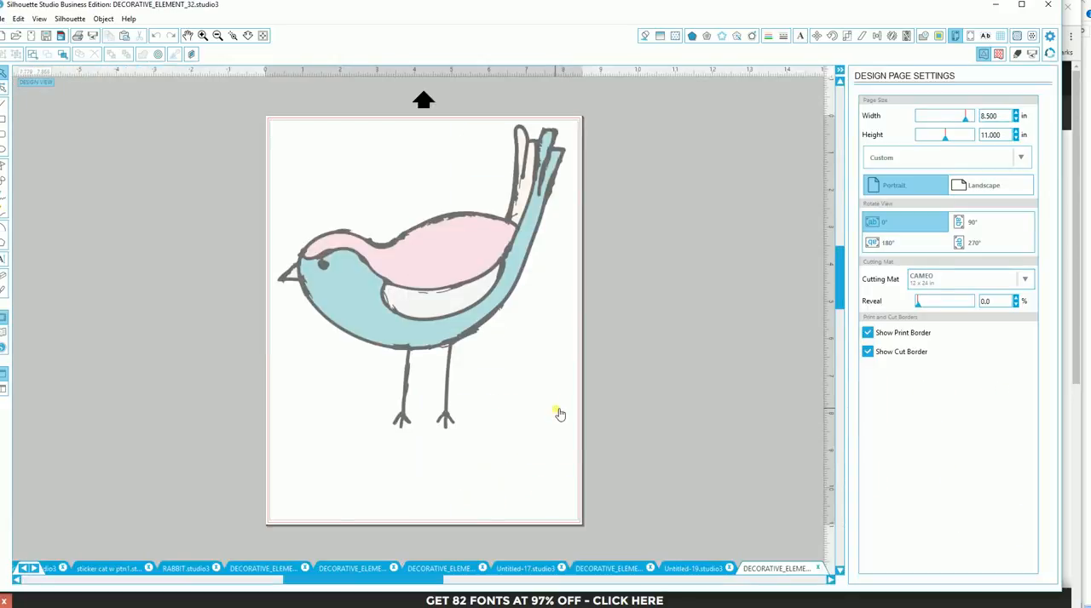
drag(465, 334, 457, 358)
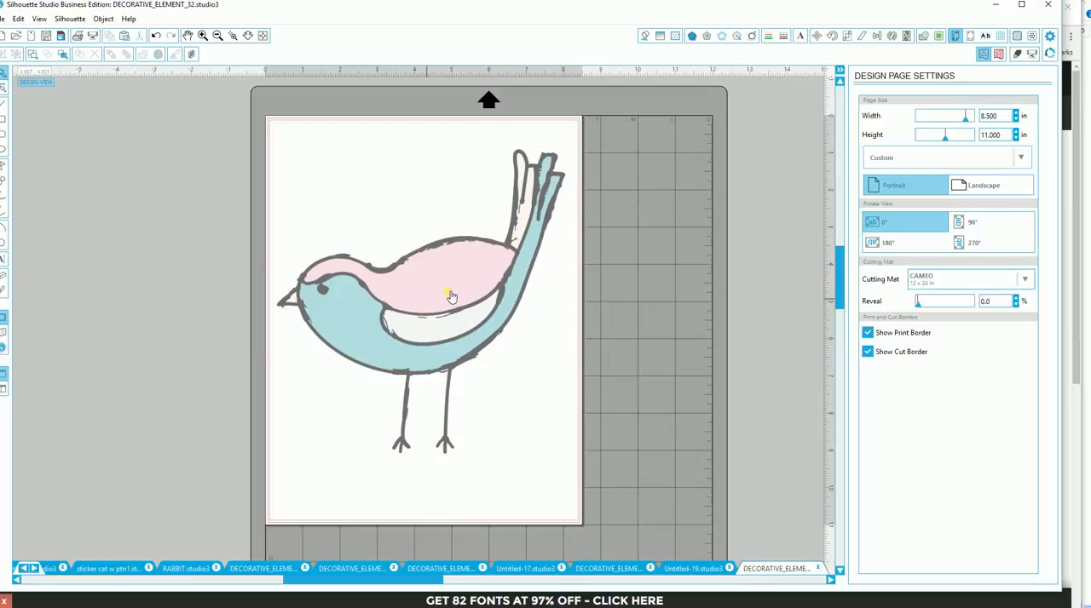
- Trace the outer edge of the whole bird with High Pass Filter turned off and Threshold set to 100%
click(938, 38)
click(890, 120)
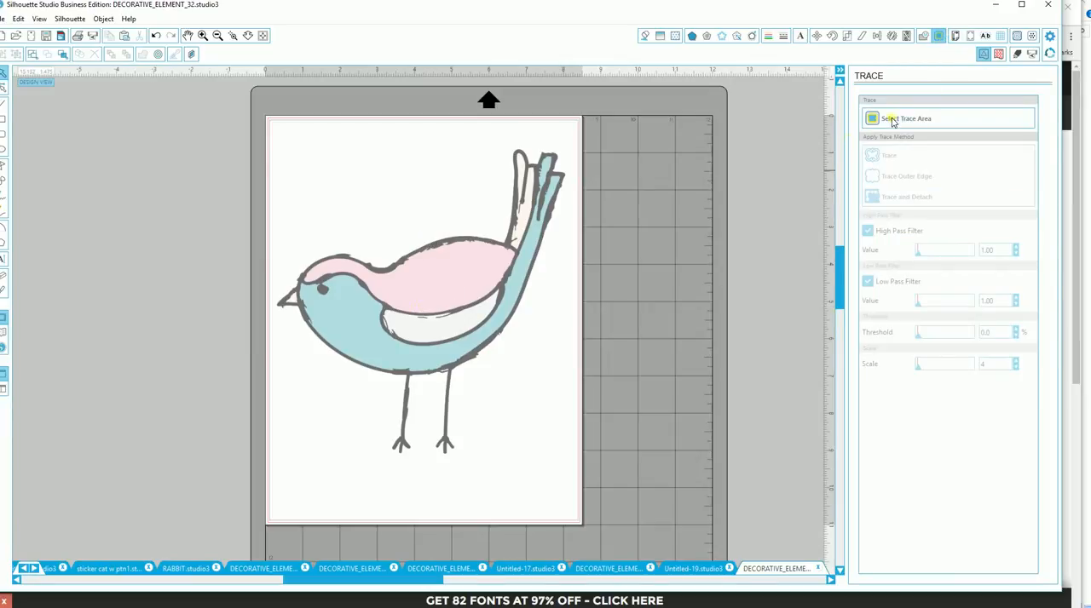
mouse_move(267, 132)
mouse_down()
mouse_move(479, 143)
mouse_move(577, 304)
mouse_move(564, 462)
mouse_move(578, 479)
mouse_up()
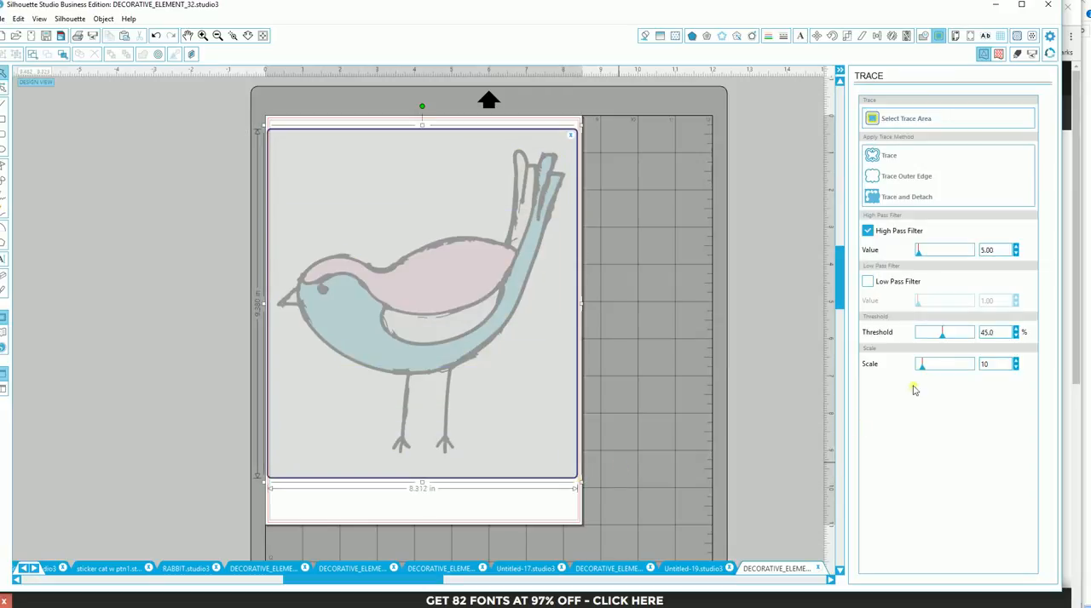
click(867, 231)
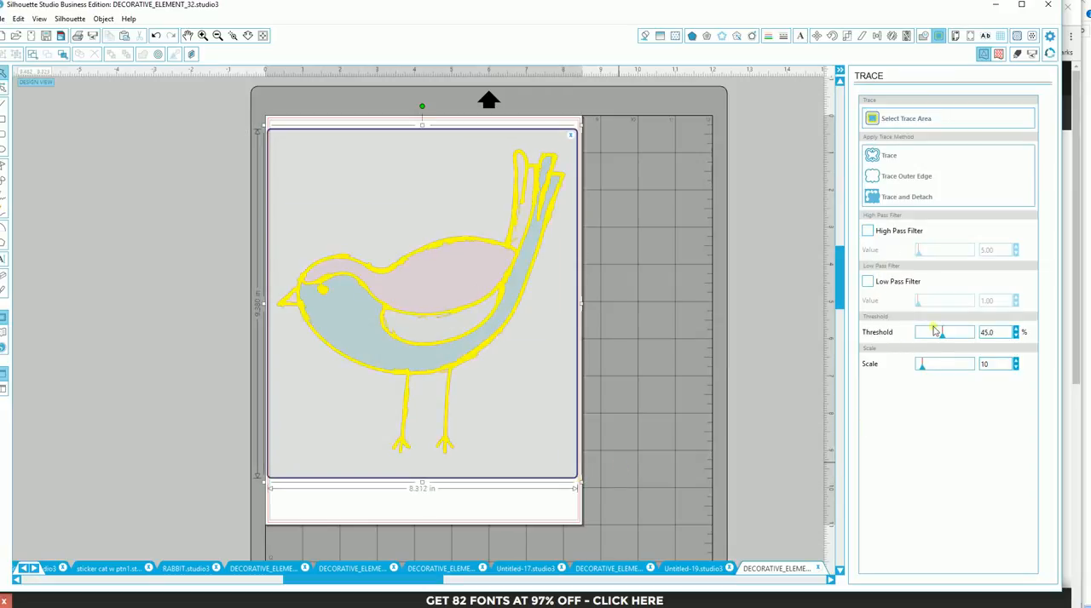
drag(944, 339, 974, 338)
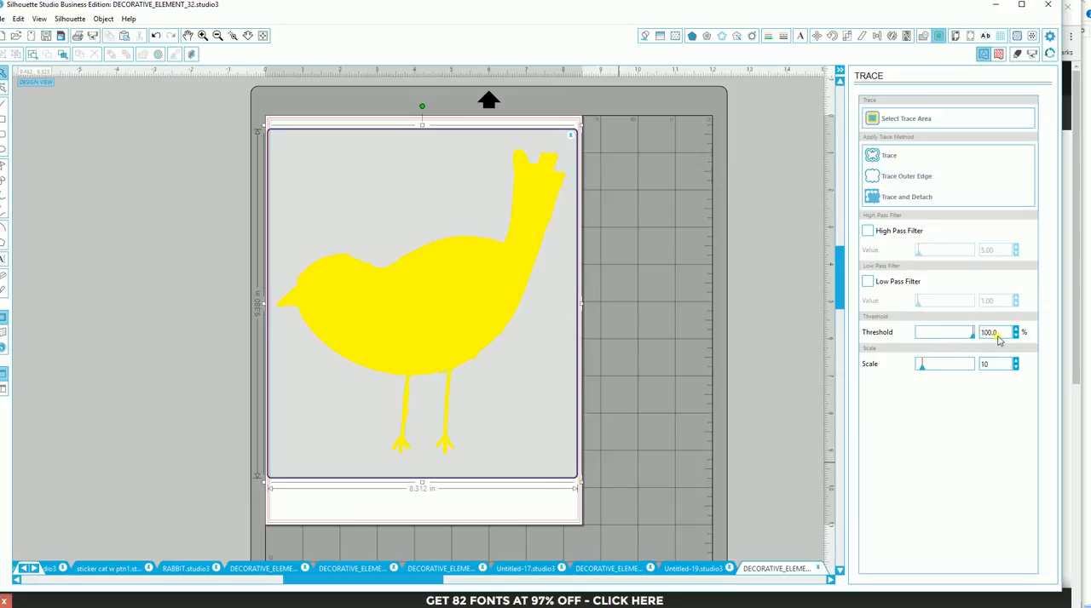
click(898, 179)
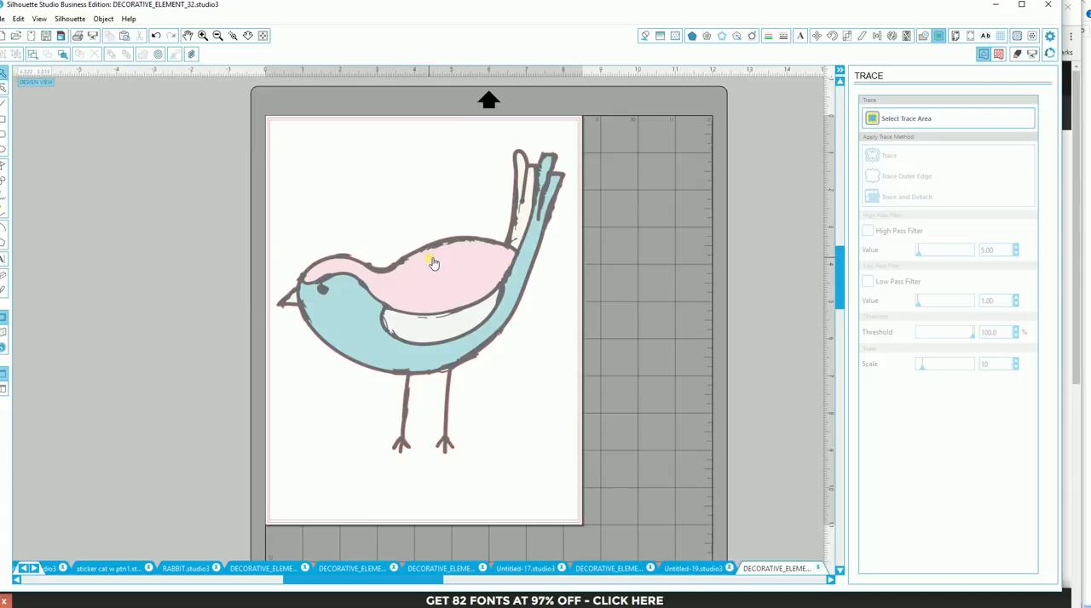
- Select the bird image together with its traced outline and crop the image to that outline
mouse_move(273, 121)
mouse_down()
mouse_move(414, 133)
mouse_move(503, 170)
mouse_move(565, 328)
mouse_move(580, 469)
mouse_move(560, 474)
mouse_up()
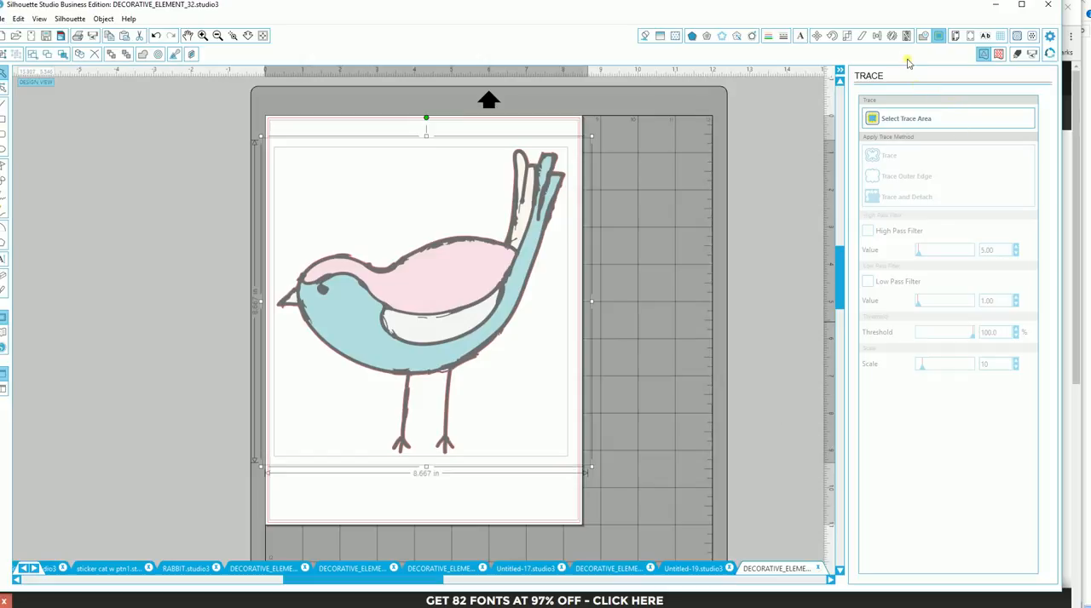
click(924, 39)
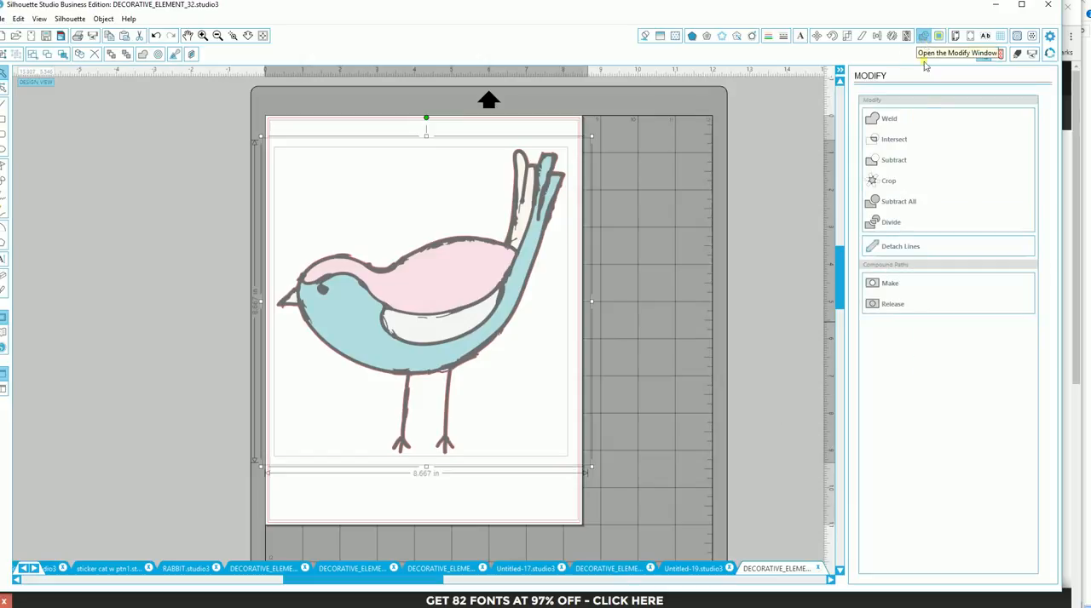
click(886, 181)
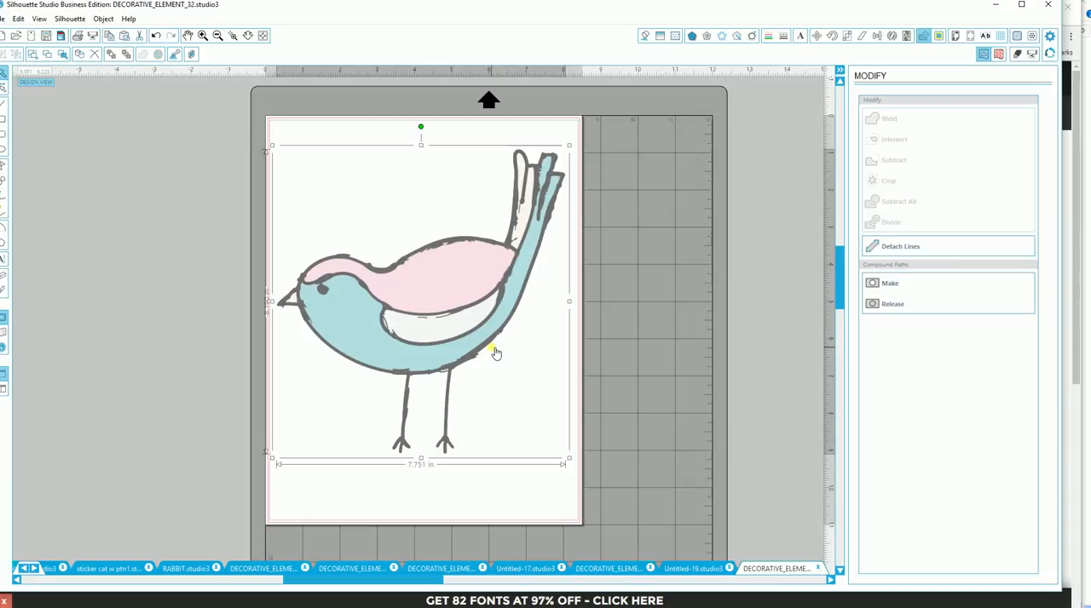
- Switch to the document with three coloured birds and arrange the red, purple and teal birds one below another on the page
click(599, 569)
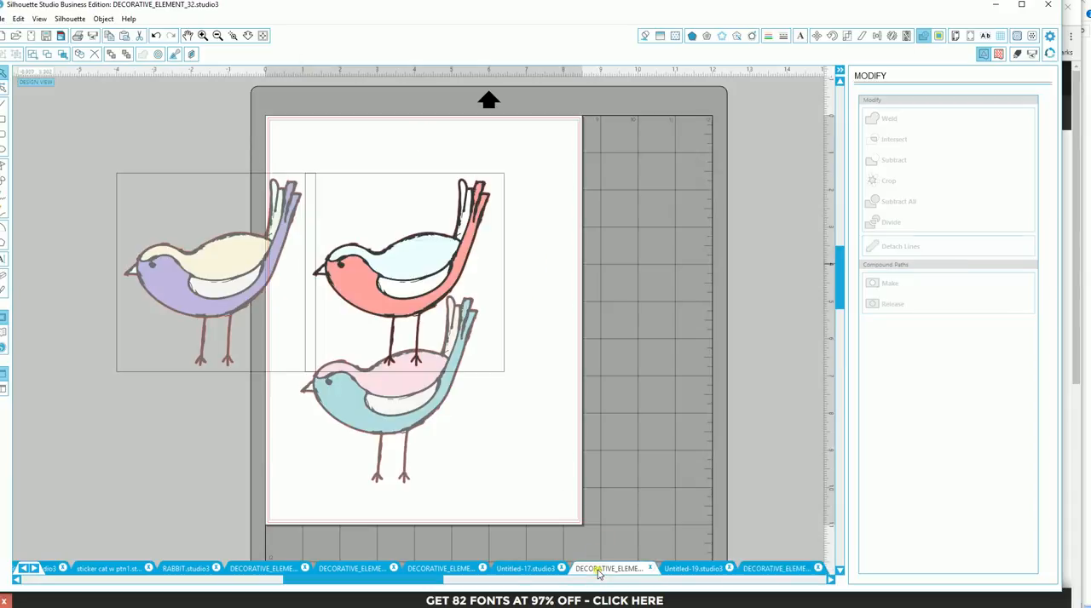
drag(500, 366, 545, 324)
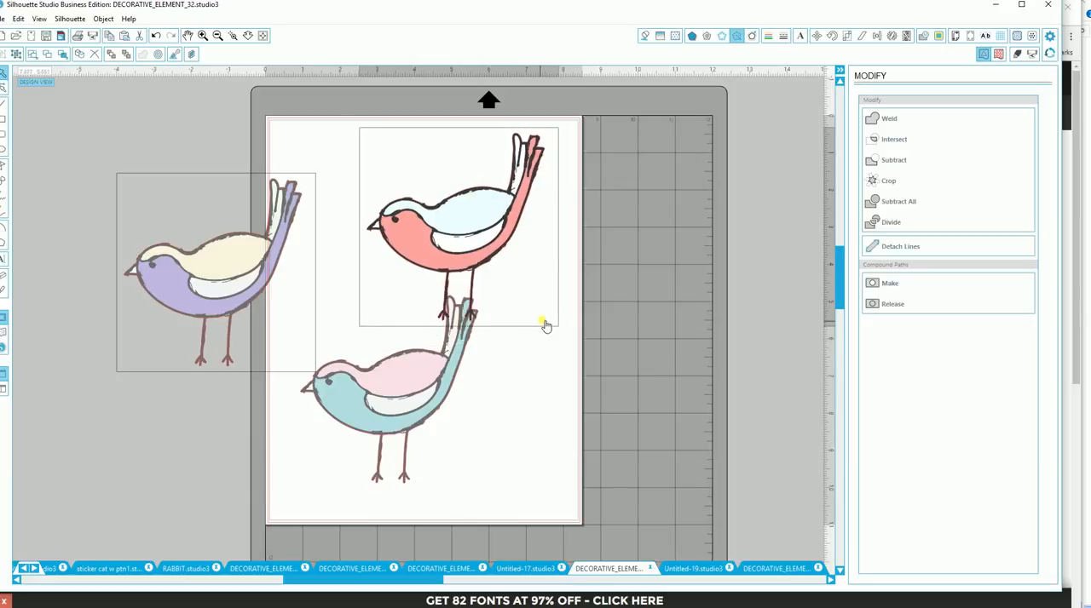
drag(452, 257, 398, 274)
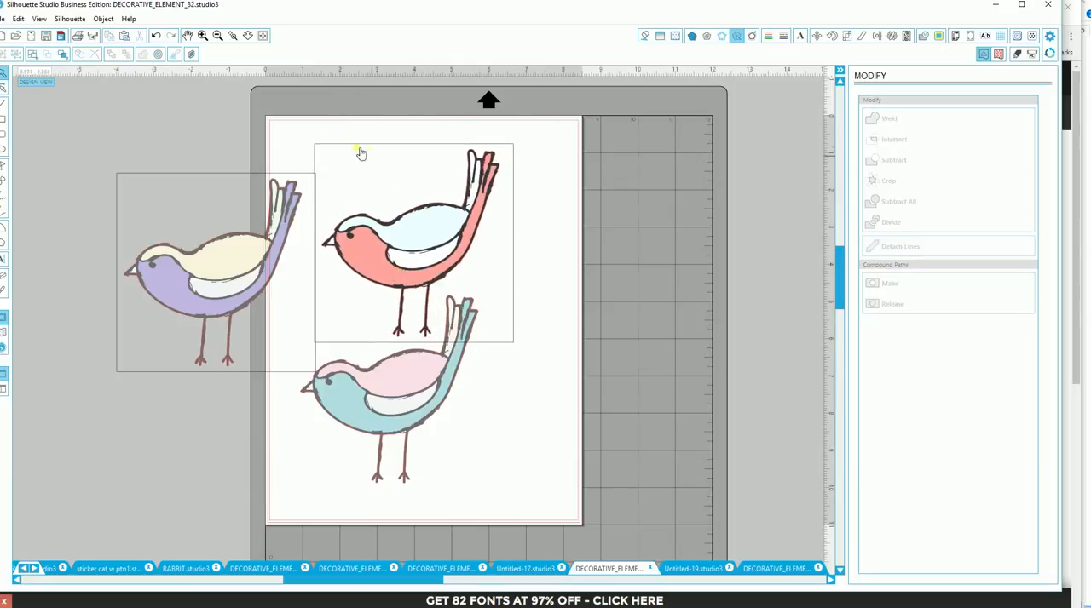
drag(498, 346, 485, 324)
drag(410, 404, 444, 471)
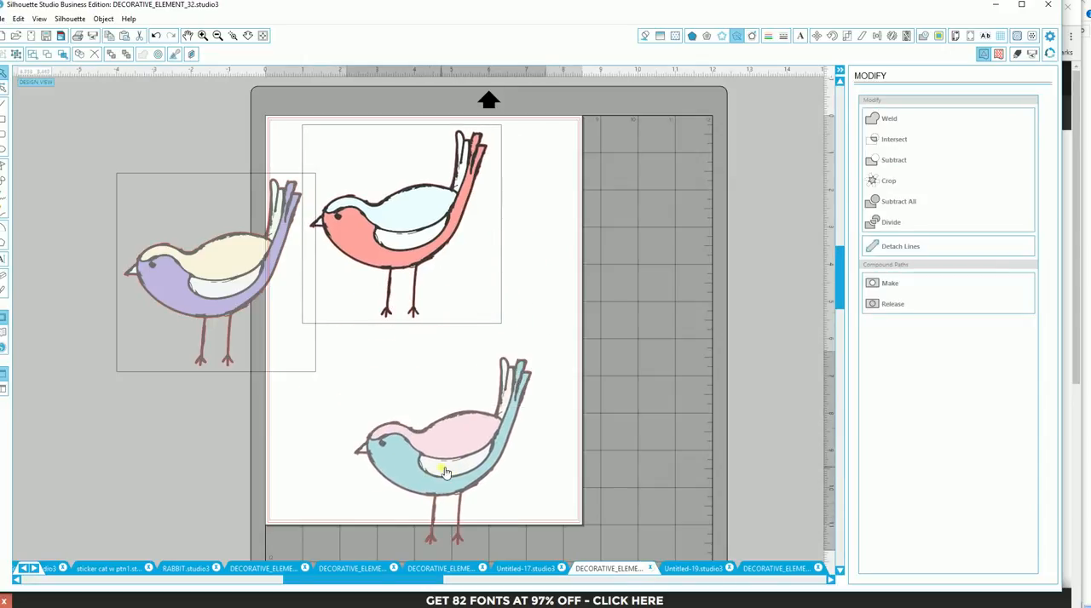
drag(248, 360, 454, 400)
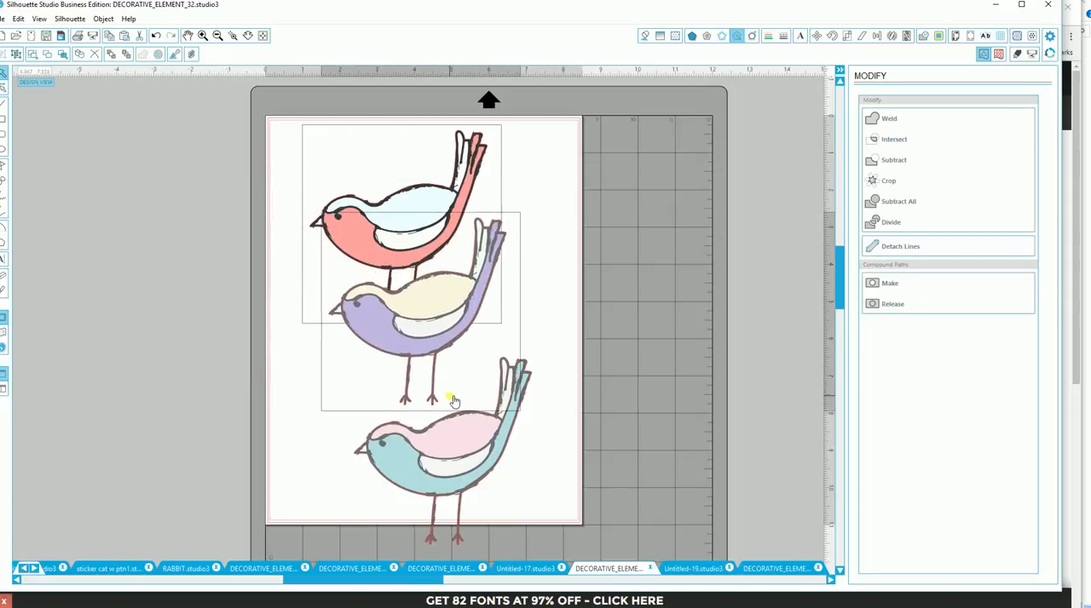
click(324, 372)
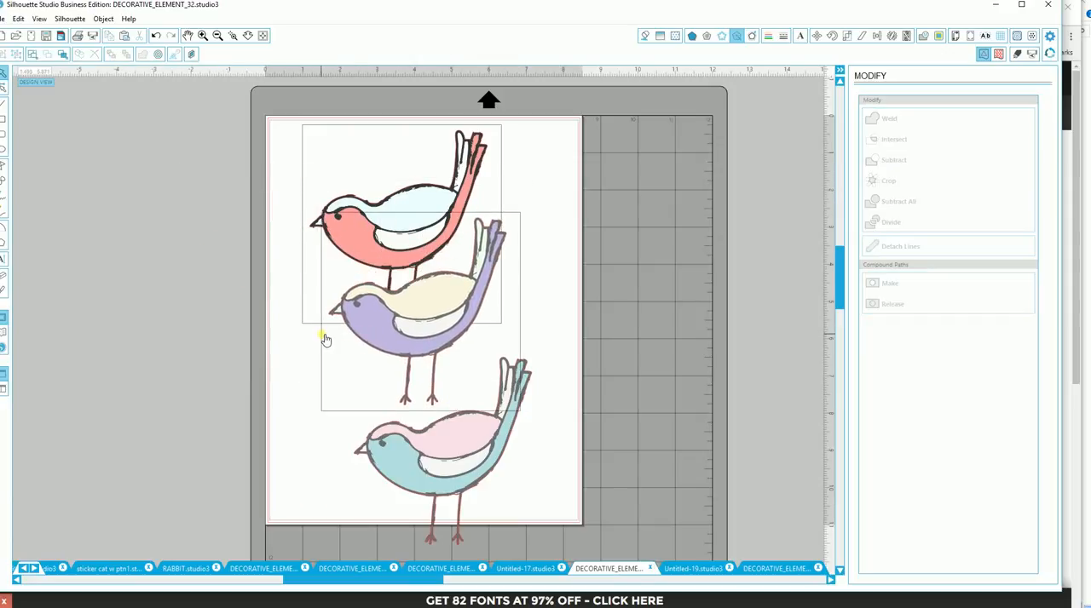
- Move the purple and red birds off the page's left side and delete the teal bird
drag(404, 322, 166, 305)
drag(398, 241, 211, 260)
click(368, 413)
key(Delete)
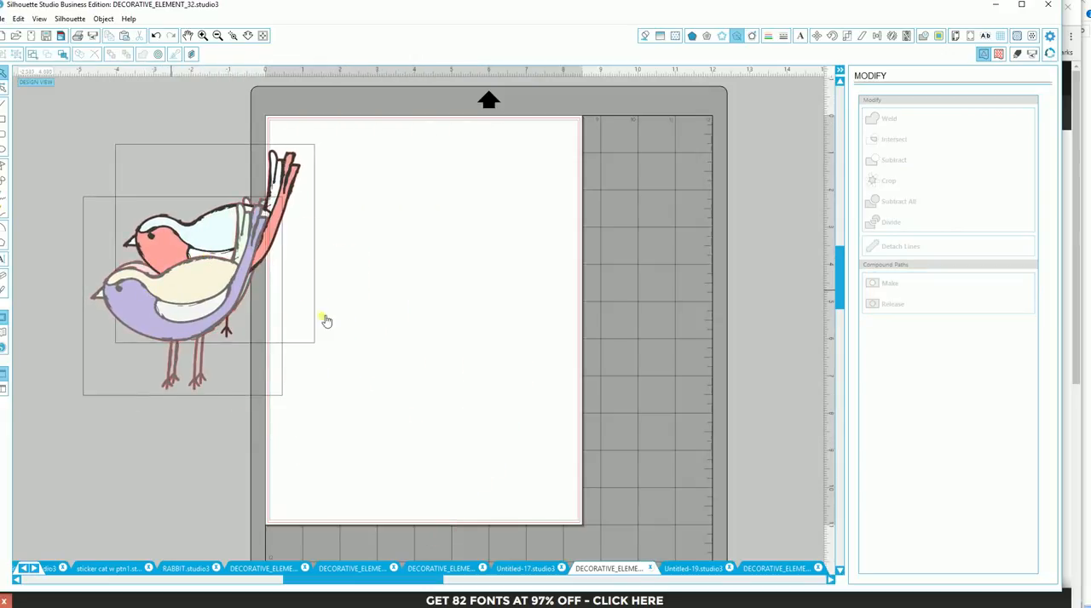
- Return to the cropped bird's document and trace its outer edge with High Pass Filter off and Threshold at 100%
click(771, 571)
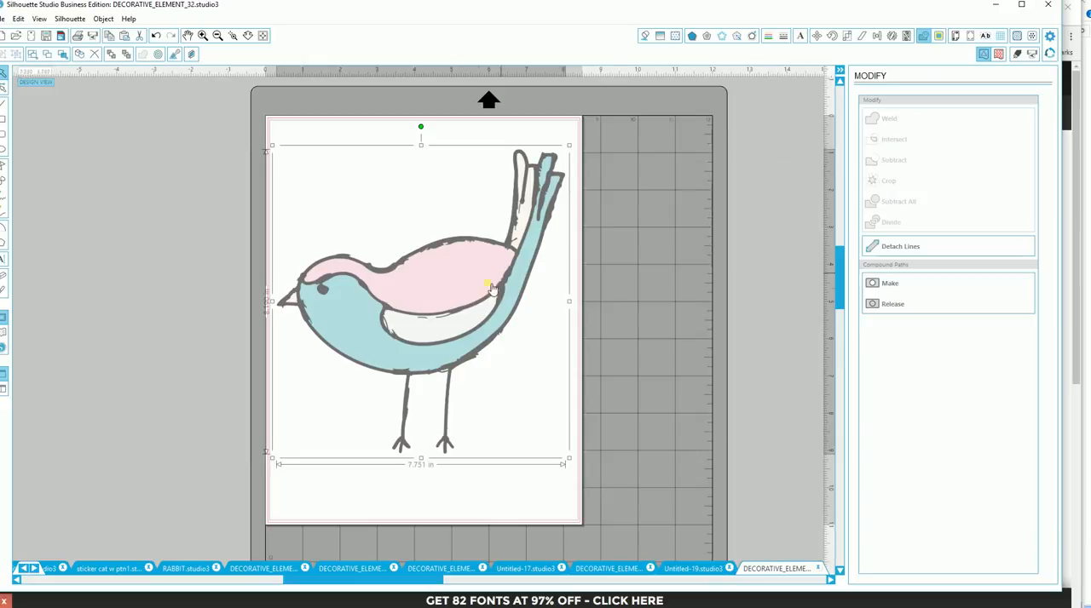
click(619, 348)
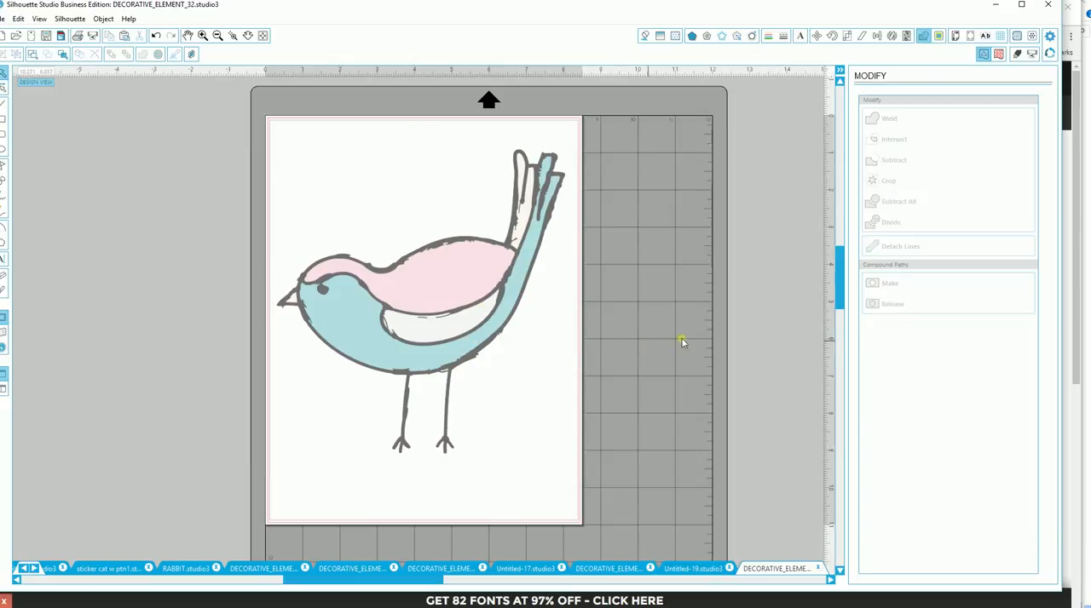
click(941, 37)
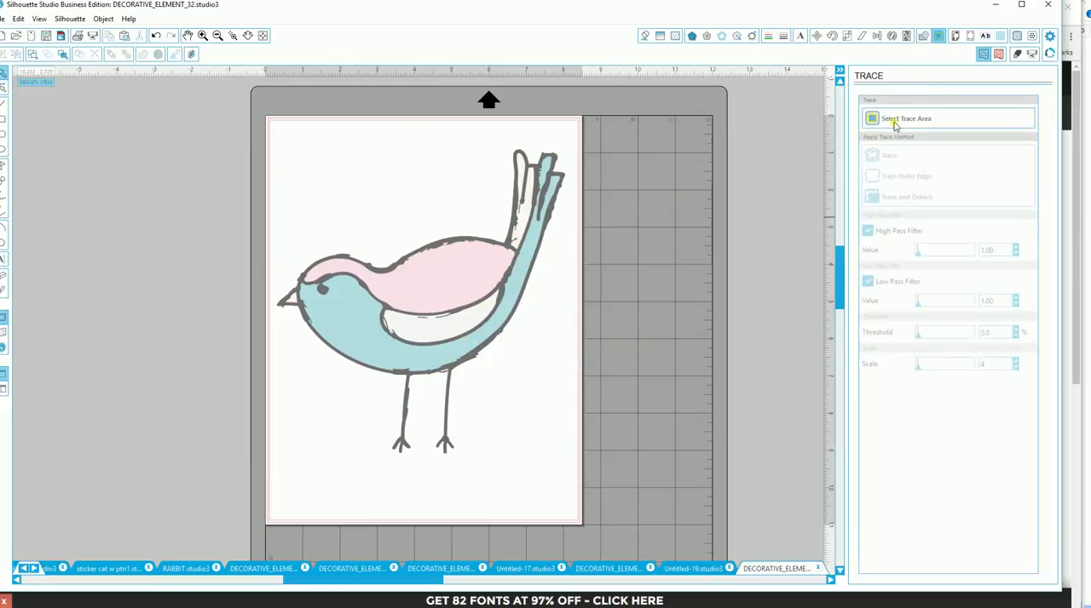
click(894, 118)
mouse_move(268, 125)
mouse_down()
mouse_move(571, 195)
mouse_move(584, 477)
mouse_up()
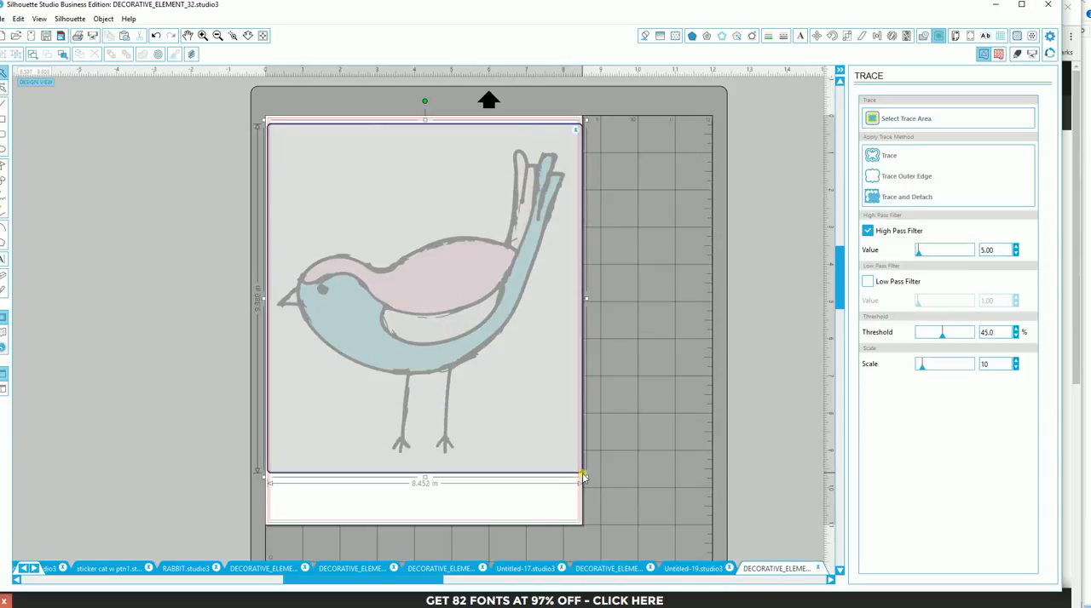
click(869, 231)
drag(944, 339, 999, 341)
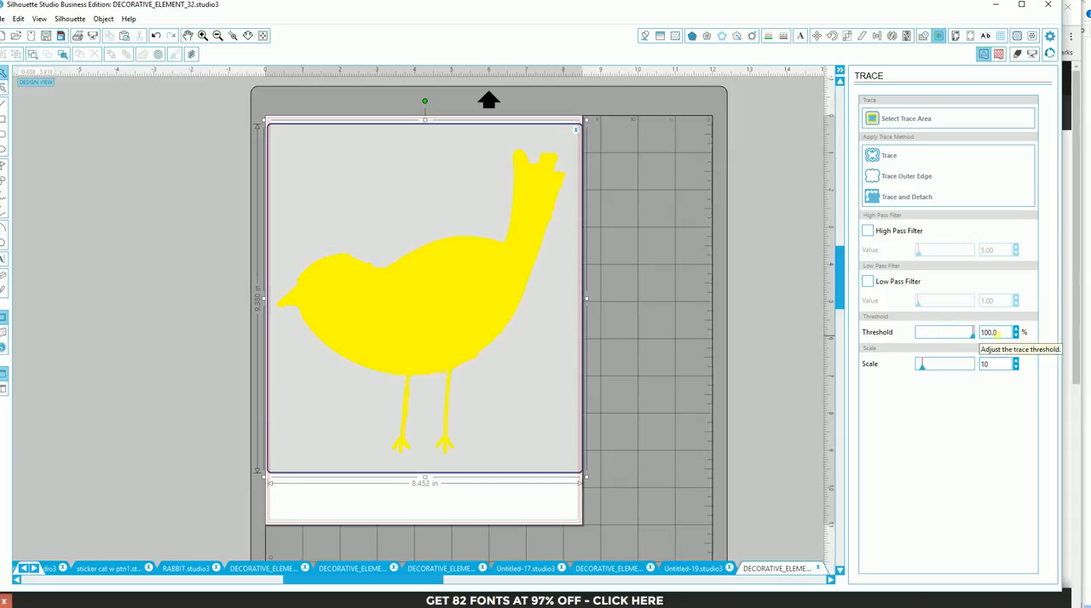
click(896, 176)
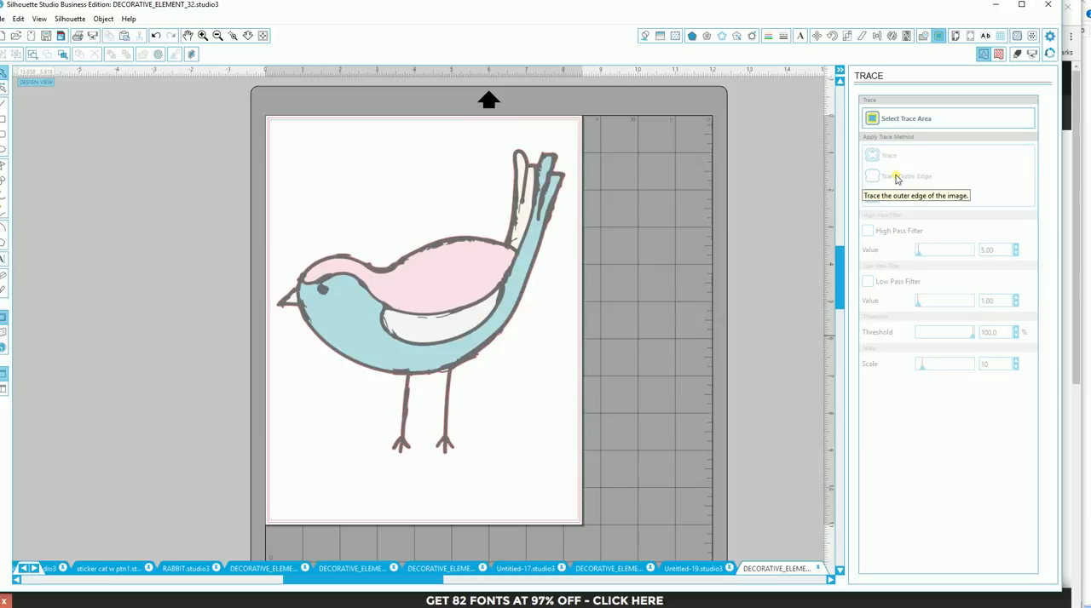
- Move the bird image away from its traced outline to inspect the cut line, and undo the move
mouse_move(479, 322)
mouse_down()
mouse_move(493, 423)
mouse_move(523, 443)
mouse_up()
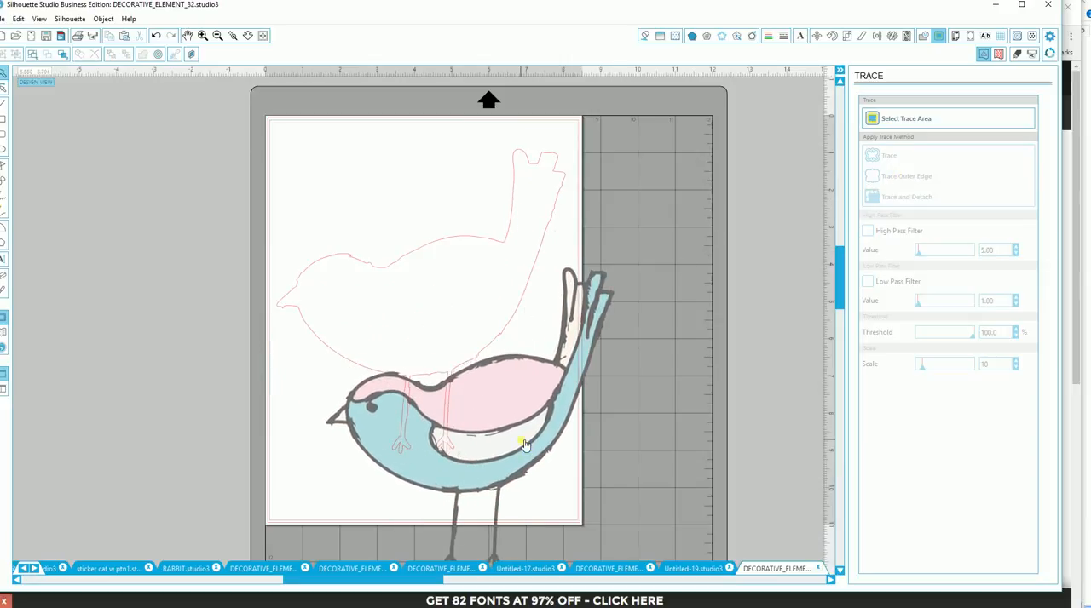
key(ctrl+z)
key(ctrl+z)
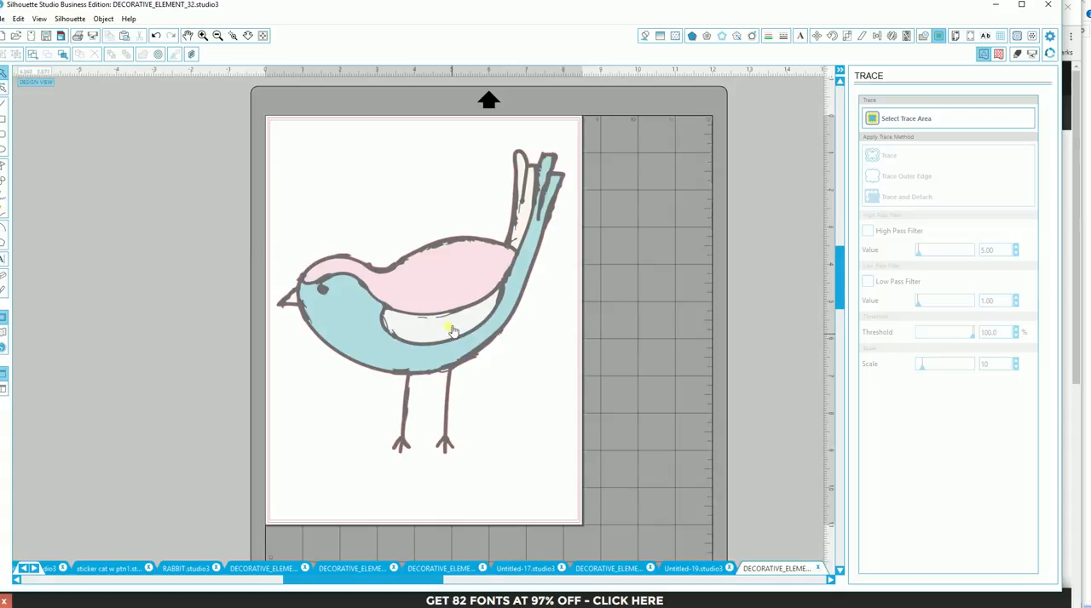
- Group the bird image with its traced outline and shift the group slightly left on the page
drag(274, 130, 550, 369)
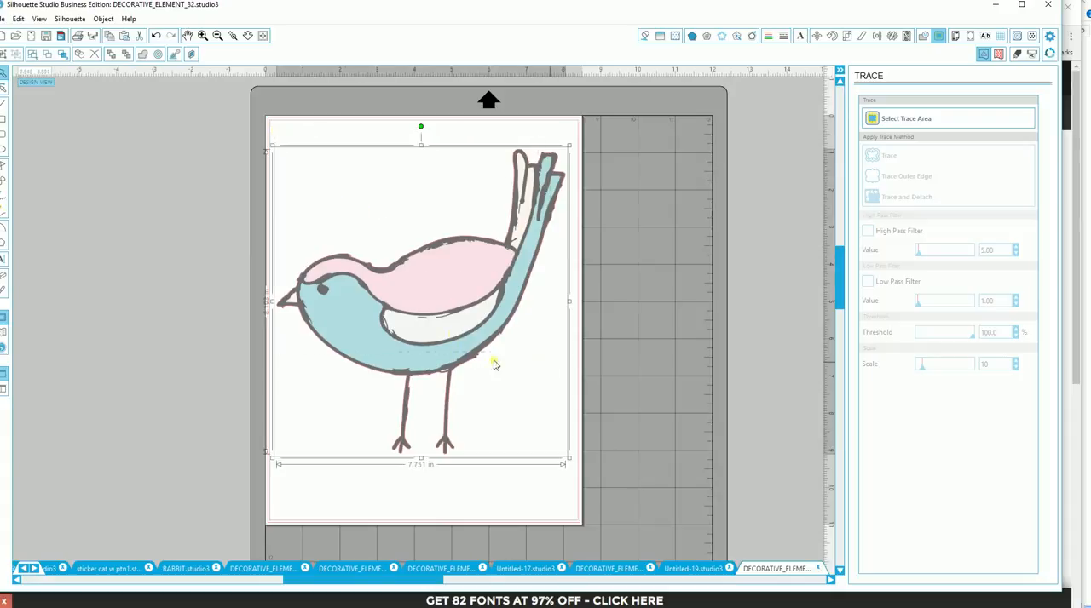
click(4, 55)
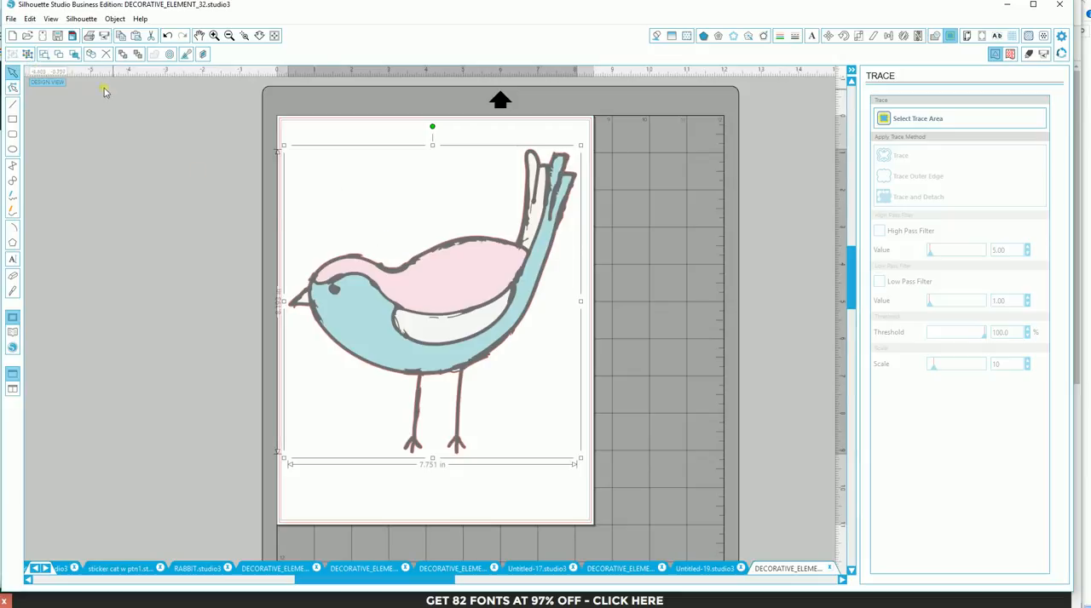
click(753, 217)
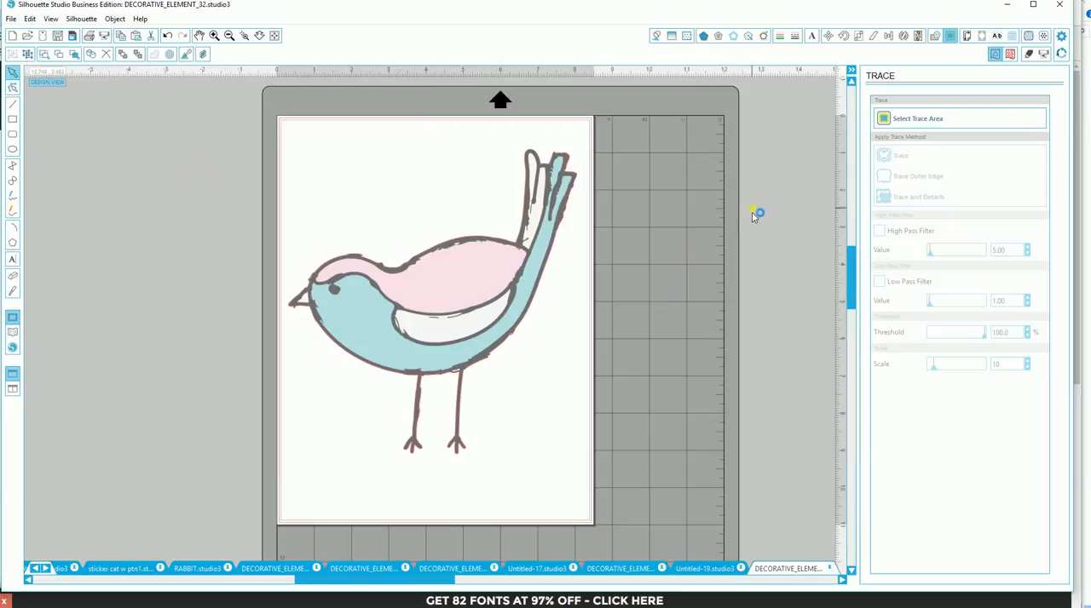
mouse_move(474, 319)
mouse_down()
mouse_move(426, 341)
mouse_move(462, 319)
mouse_up()
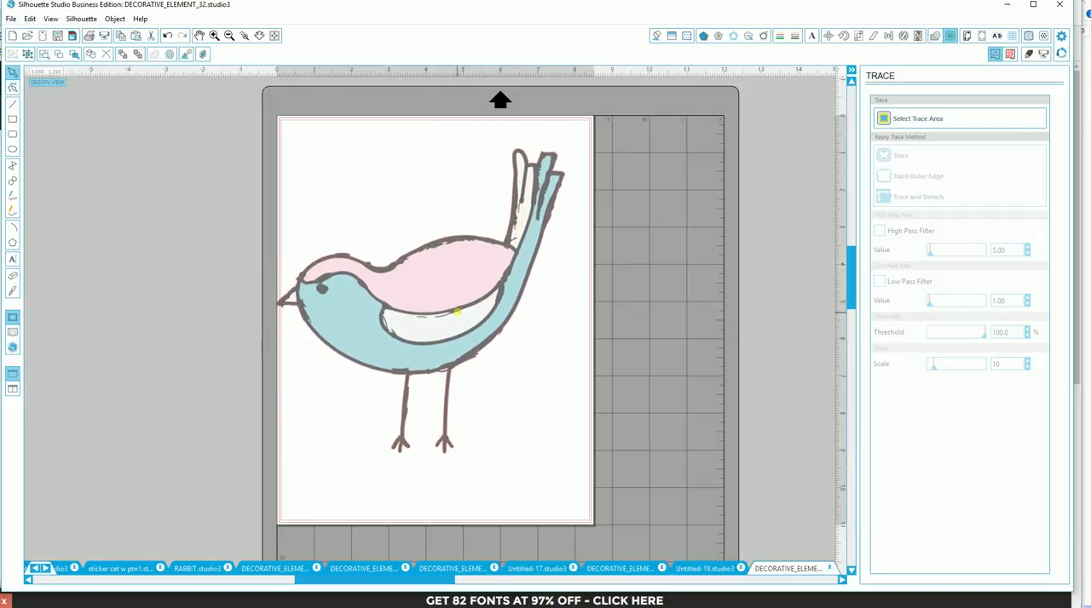
- Scale the bird sticker down to about 5.17 in wide near the page's upper left and choose the Colorize effect for it
drag(571, 149, 470, 244)
drag(417, 336, 422, 236)
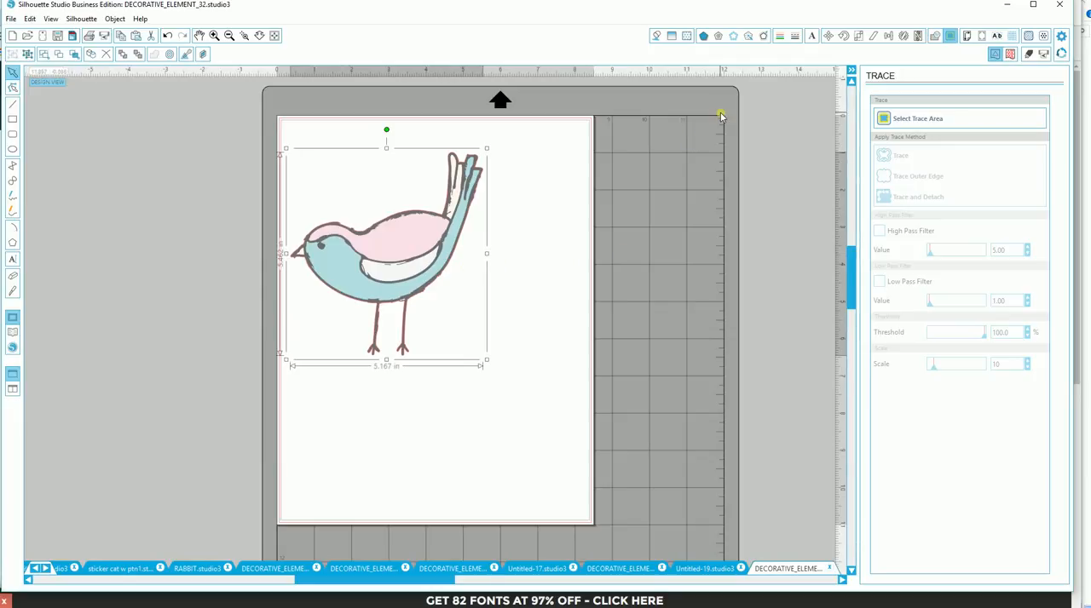
click(746, 37)
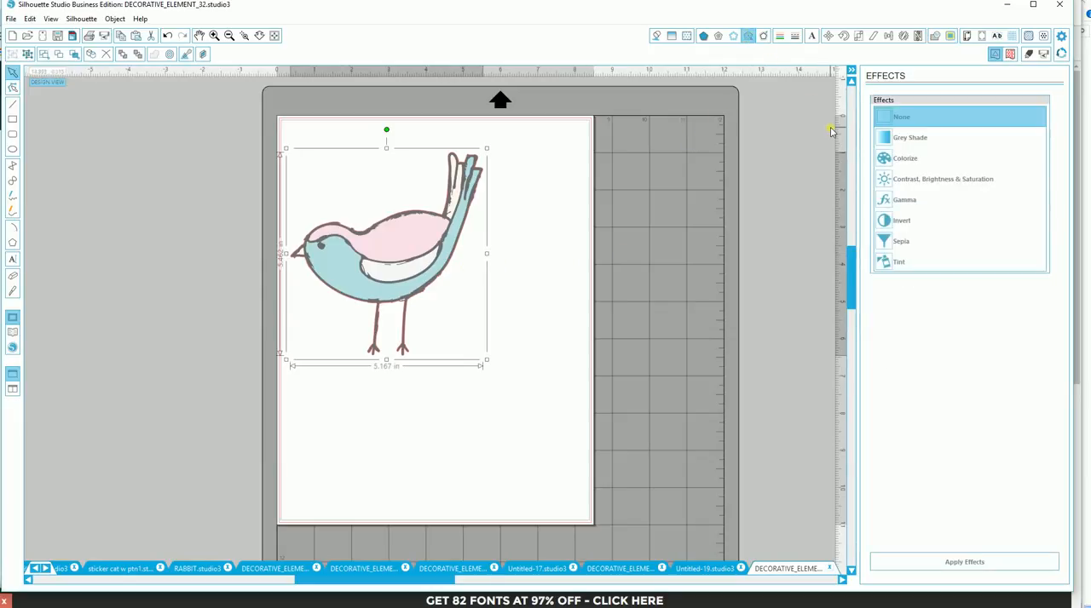
click(899, 160)
mouse_move(937, 183)
mouse_down()
mouse_move(961, 183)
mouse_move(934, 183)
mouse_up()
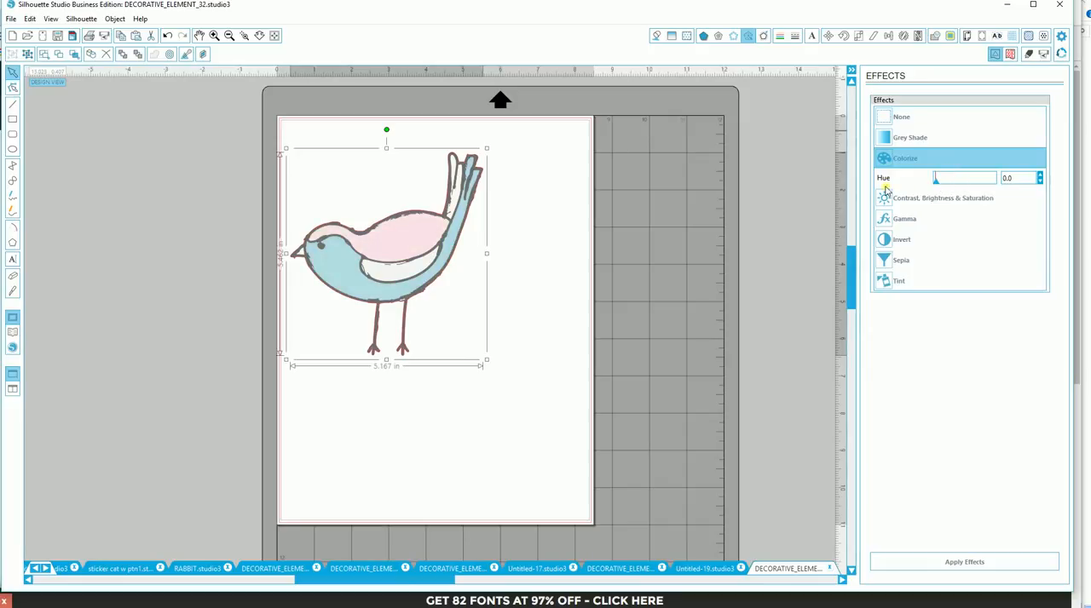
- Copy and paste the bird sticker, placing the copy lower right and the original at the page's upper left
click(139, 37)
drag(426, 281, 511, 341)
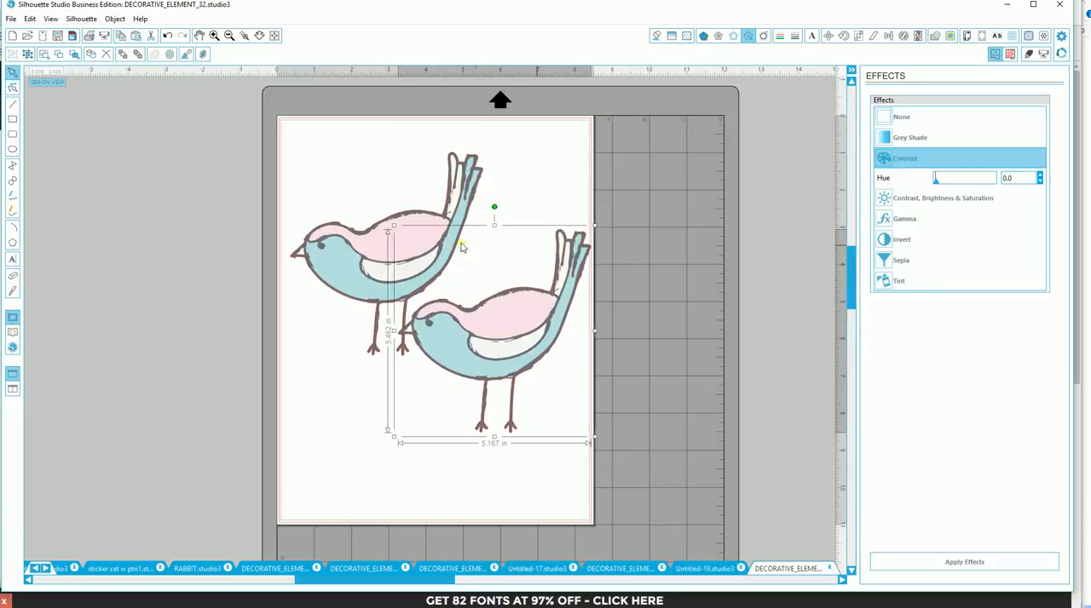
drag(429, 214, 404, 170)
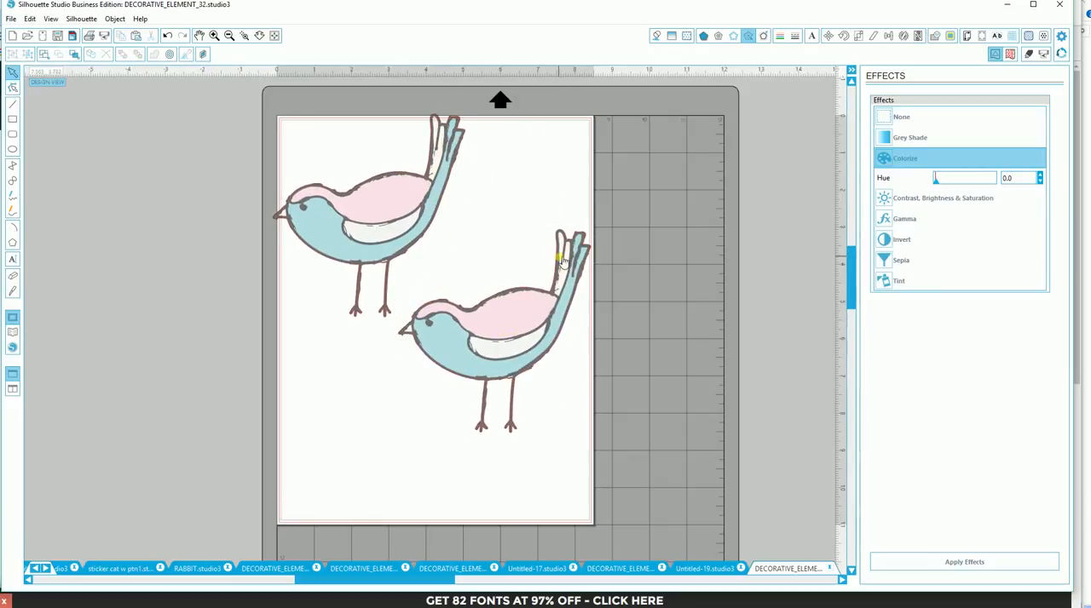
- Mirror the copied bird horizontally and place it directly below the original
click(468, 302)
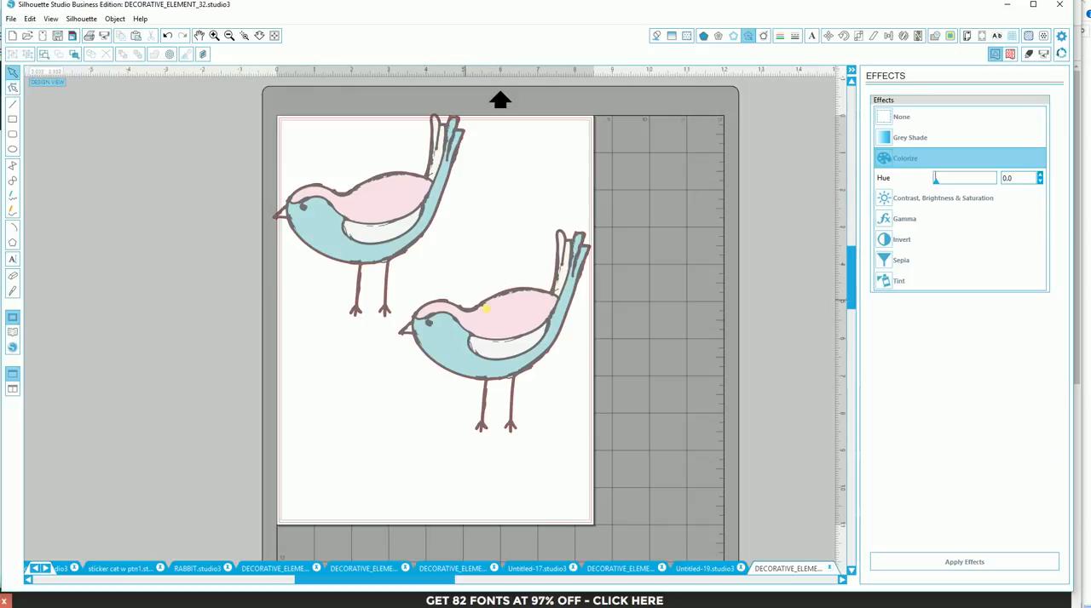
click(114, 19)
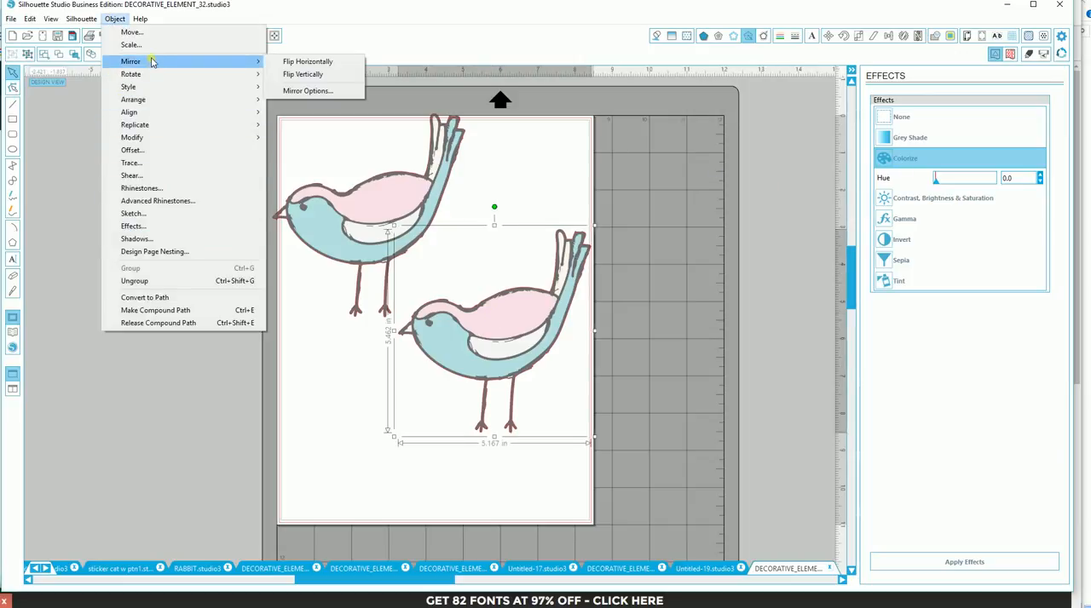
mouse_move(194, 68)
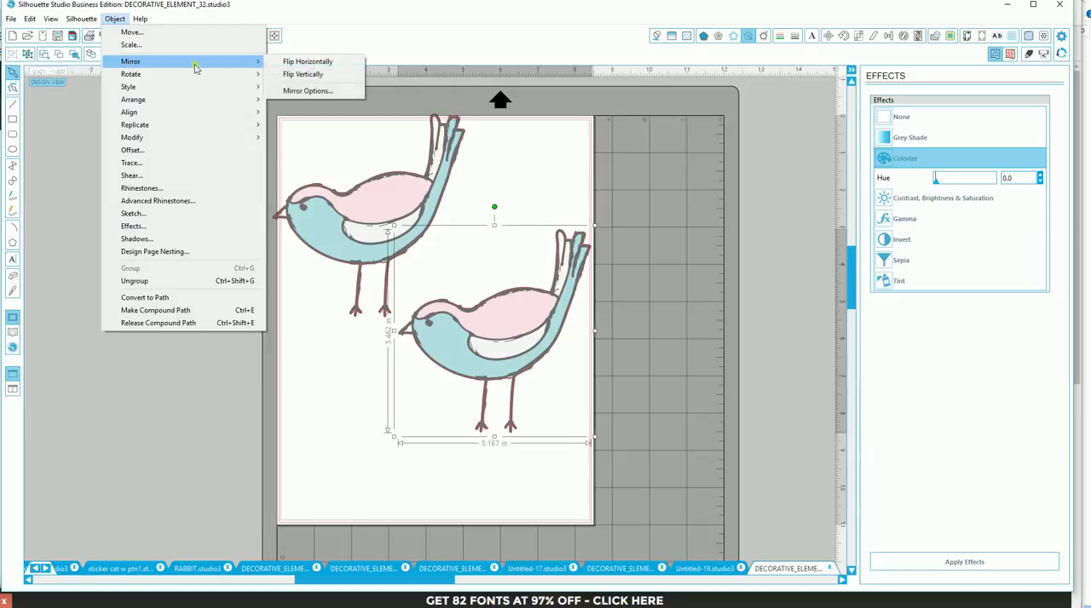
click(289, 62)
drag(533, 360, 430, 418)
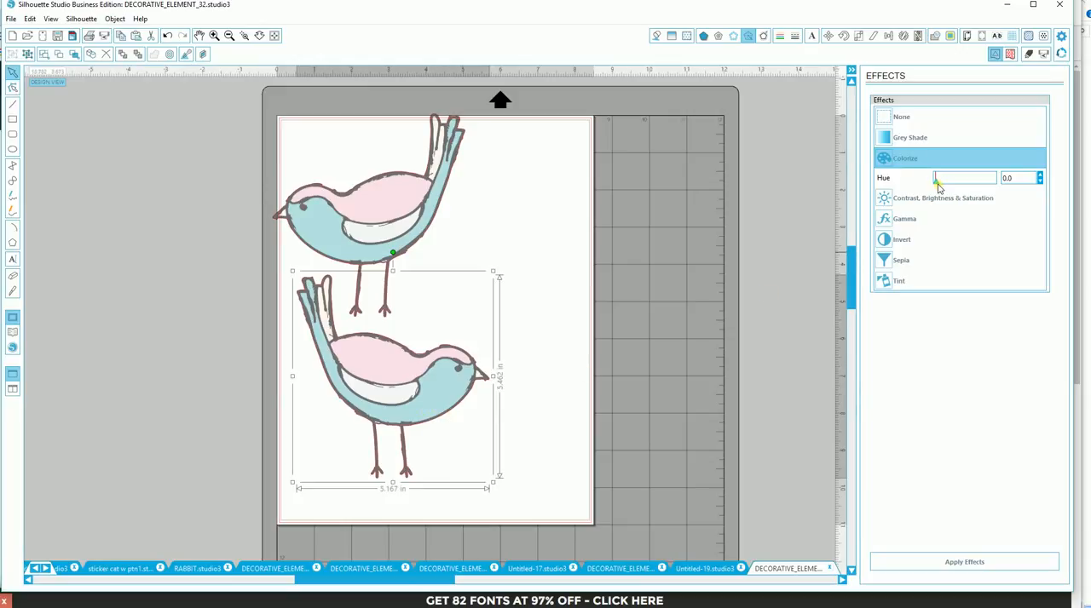
- Recolour the mirrored bird by applying Colorize with a hue of 46.5 and Gamma with an amount of 29.1
drag(935, 183, 966, 186)
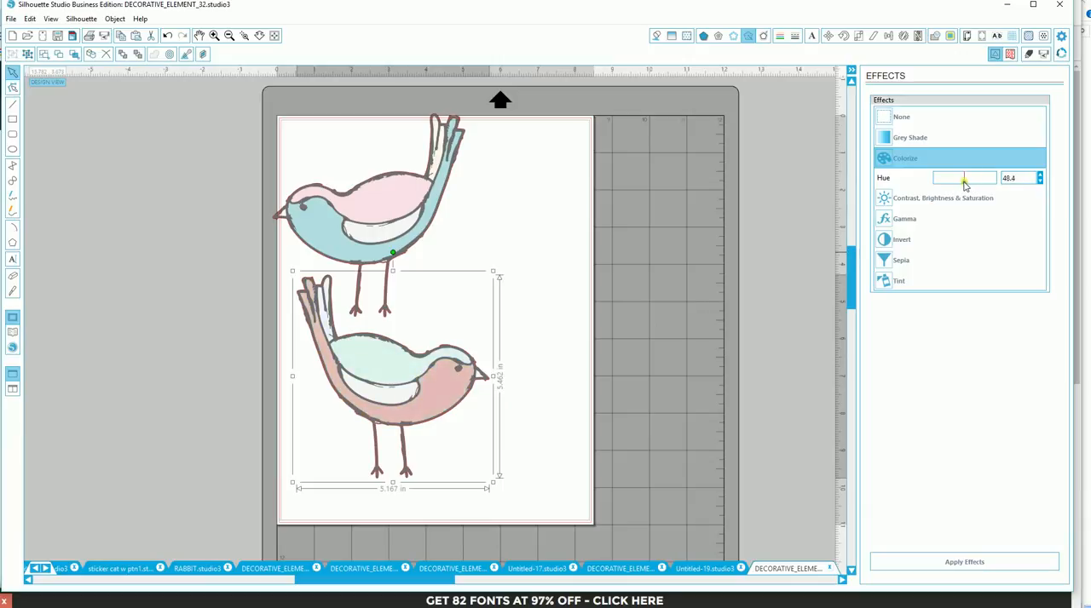
click(973, 564)
click(907, 224)
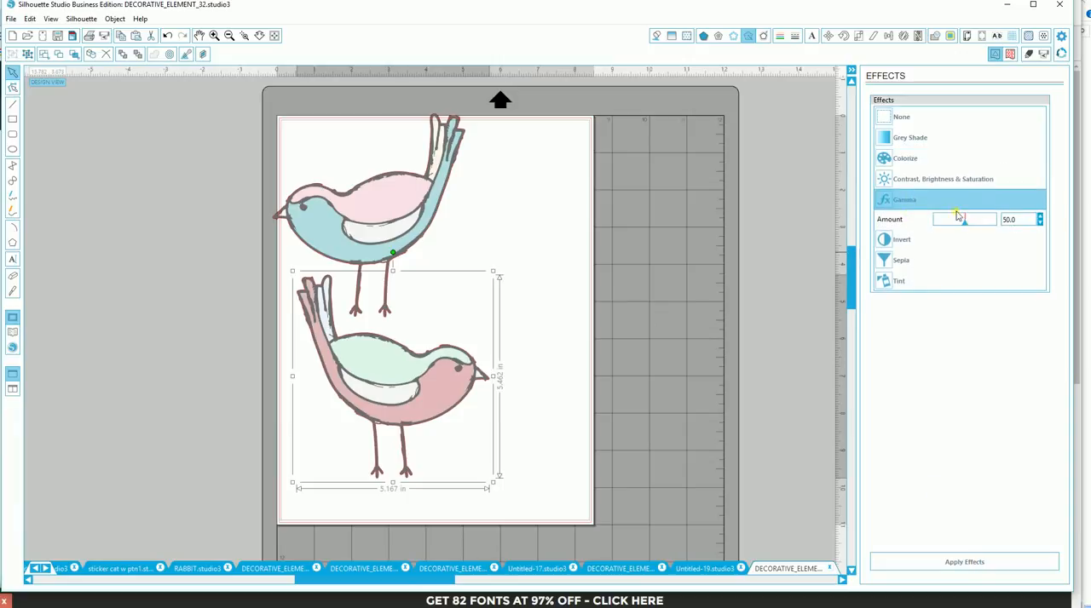
mouse_move(967, 226)
mouse_down()
mouse_move(933, 223)
mouse_move(954, 223)
mouse_up()
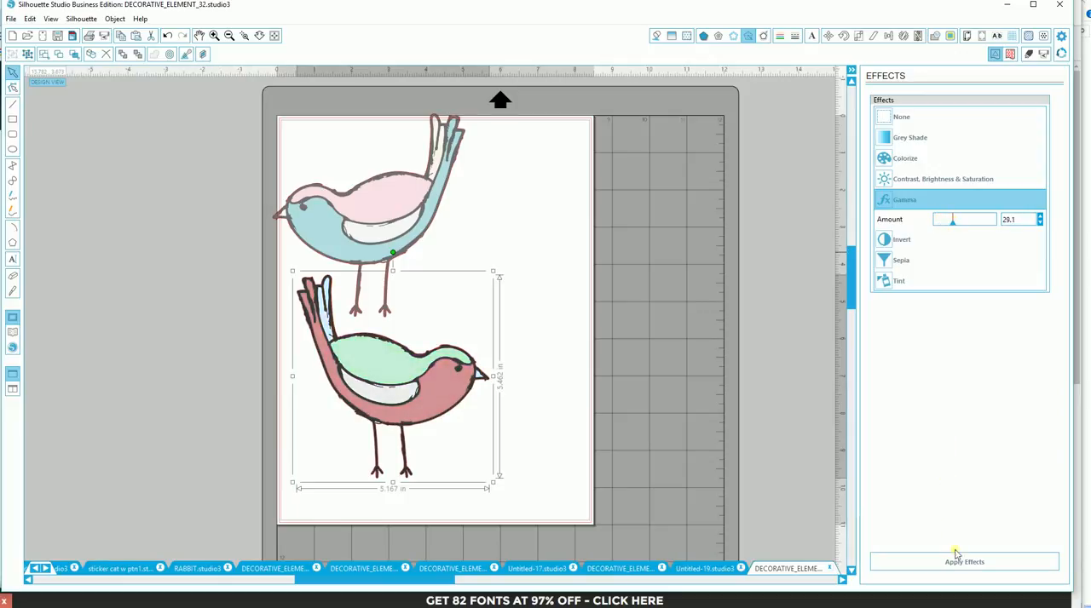
- Move both birds toward the page's left side and open DECORATIVE_ELEMENT_32 from the LOVESTORY library folder
drag(428, 426, 173, 304)
drag(364, 273, 302, 260)
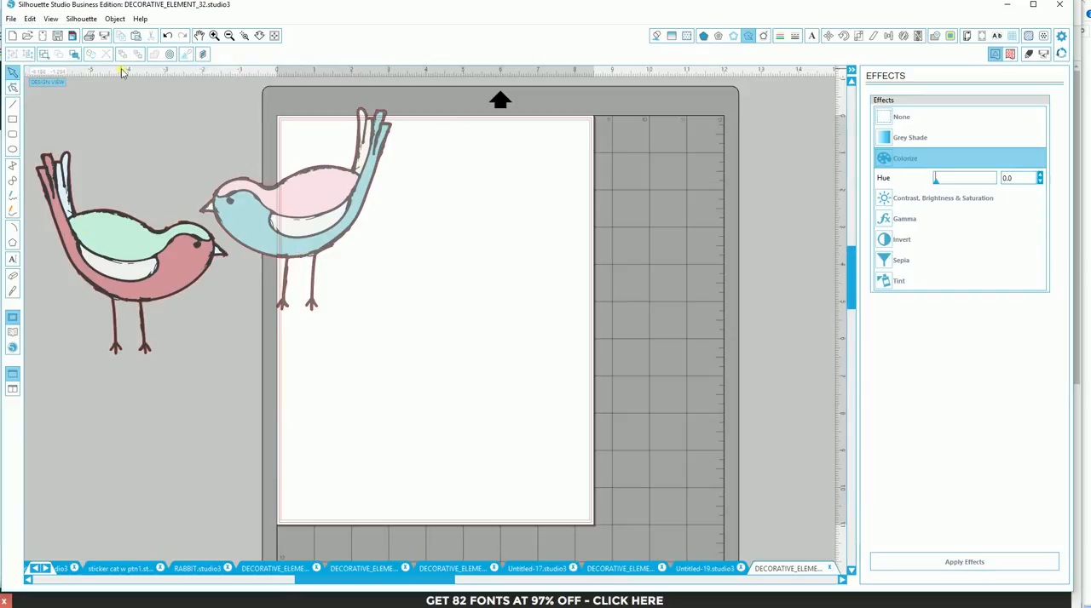
click(12, 337)
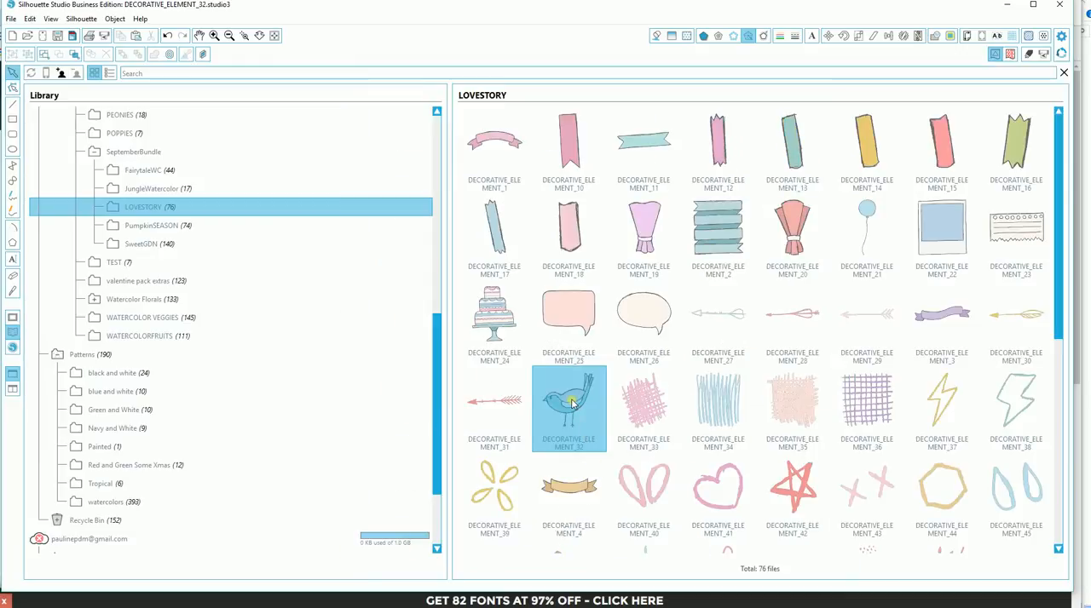
double_click(571, 404)
click(478, 339)
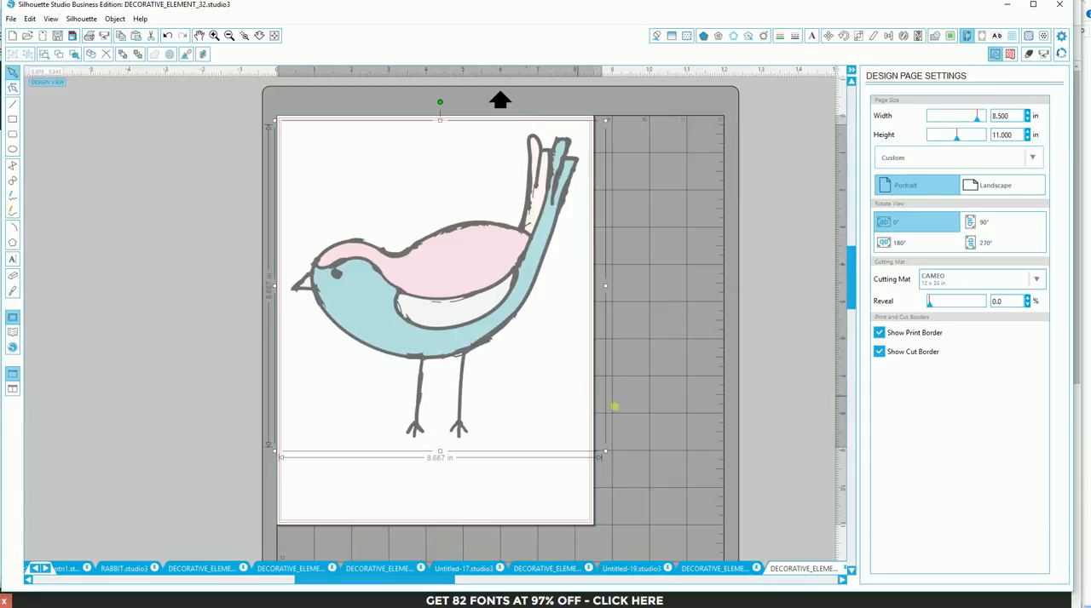
click(640, 397)
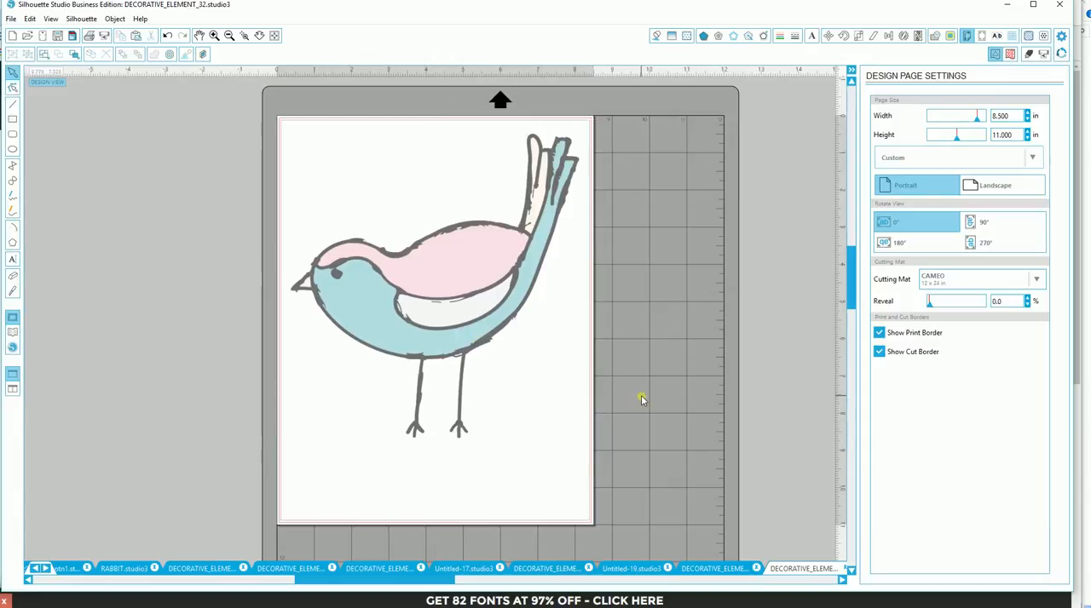
- Trace the outer edge of the newly opened bird with High Pass Filter off and Threshold at 100%
click(952, 38)
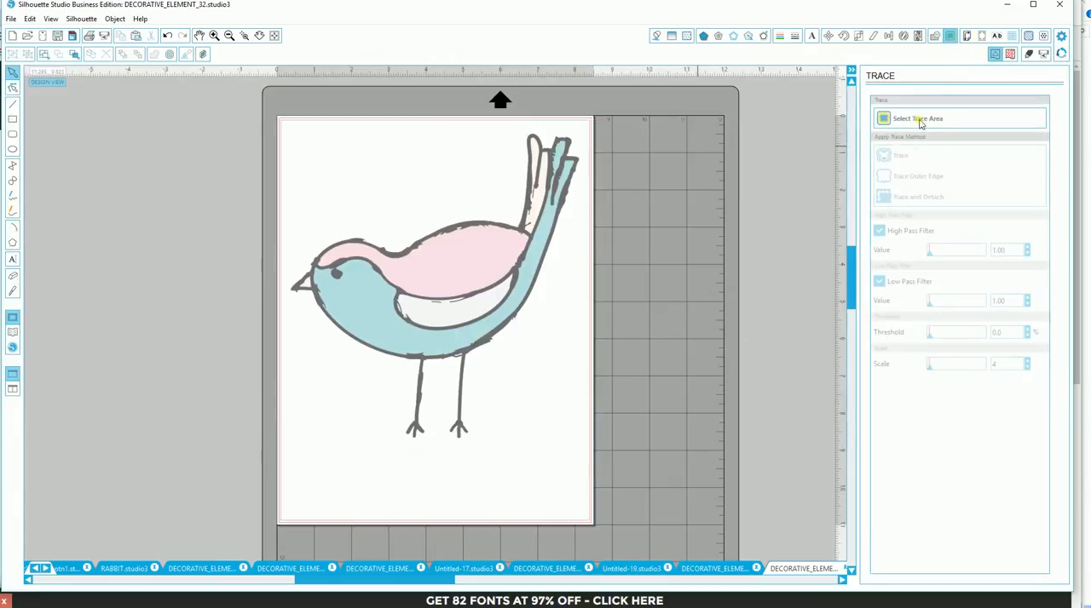
click(919, 124)
mouse_move(284, 113)
mouse_down()
mouse_move(591, 225)
mouse_move(600, 455)
mouse_up()
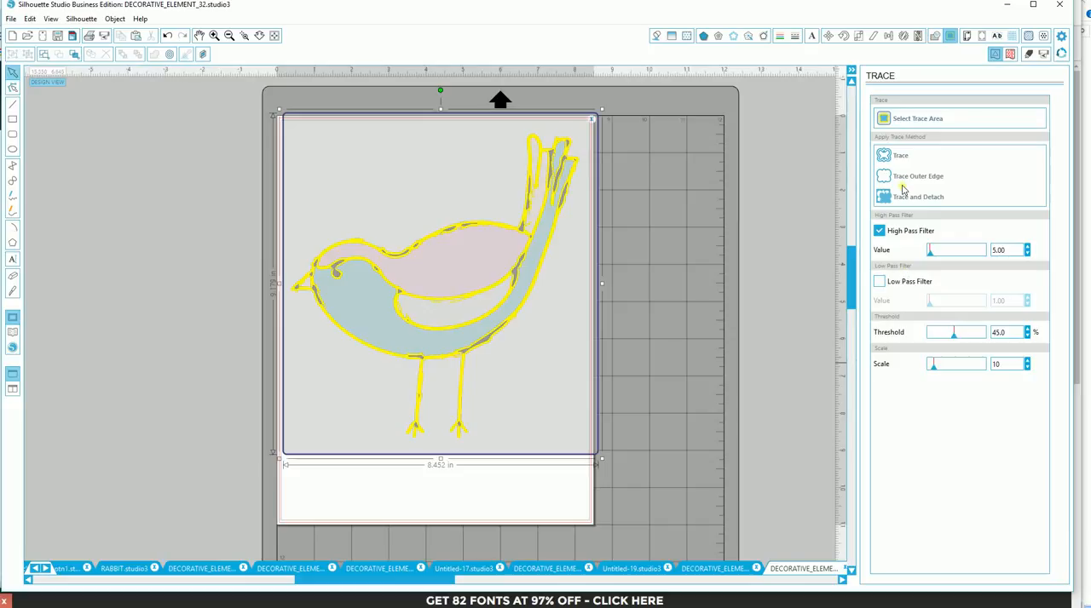
click(878, 232)
drag(954, 339, 987, 335)
click(927, 181)
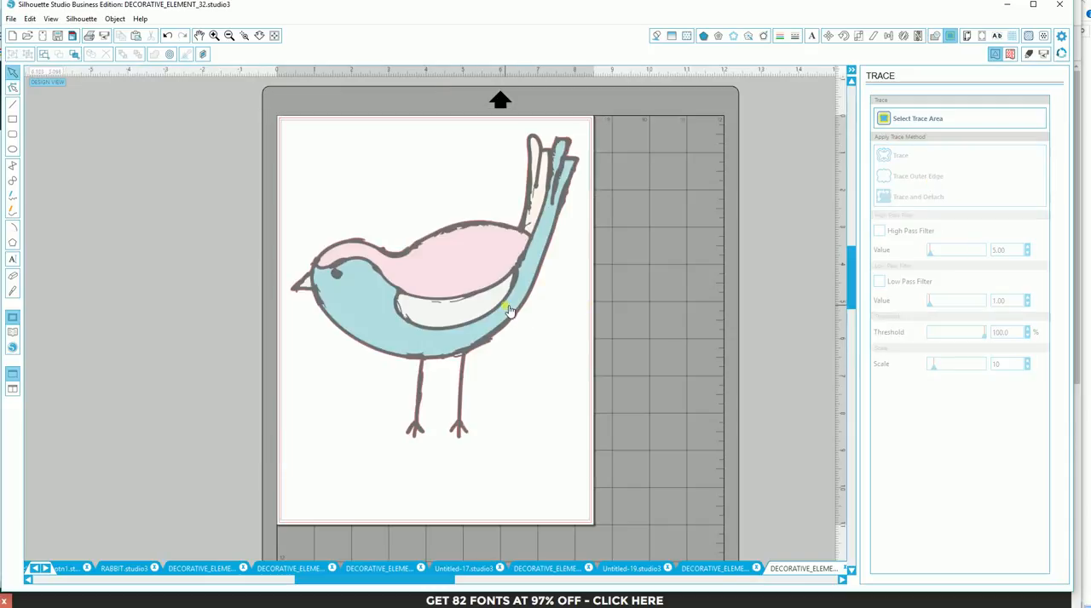
- Crop the bird image to its traced outline to remove the background
mouse_move(278, 125)
mouse_down()
mouse_move(489, 122)
mouse_move(564, 224)
mouse_move(590, 475)
mouse_move(567, 452)
mouse_up()
click(935, 35)
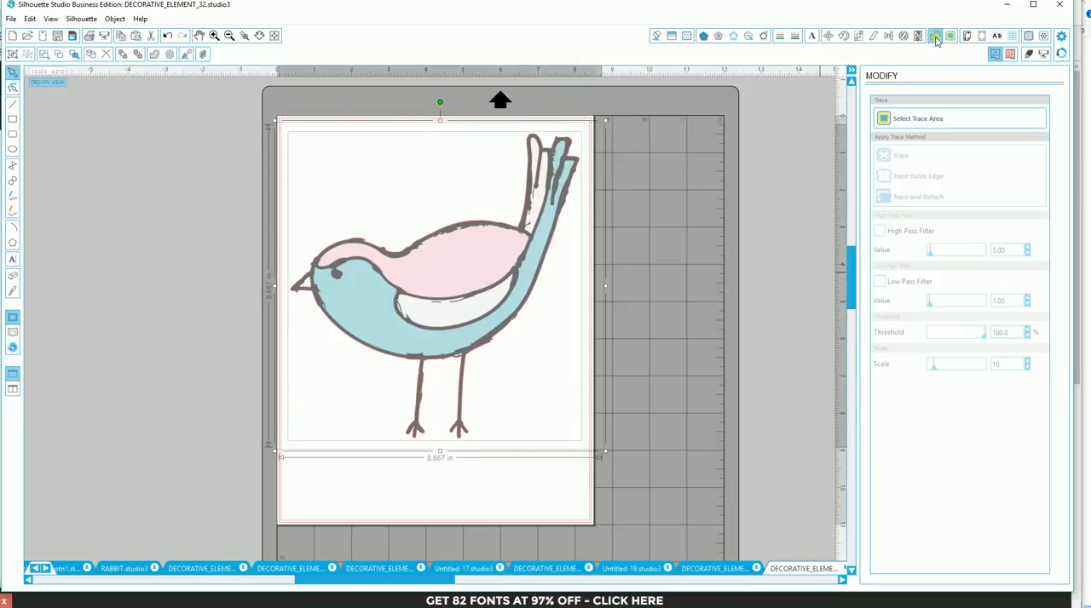
click(897, 181)
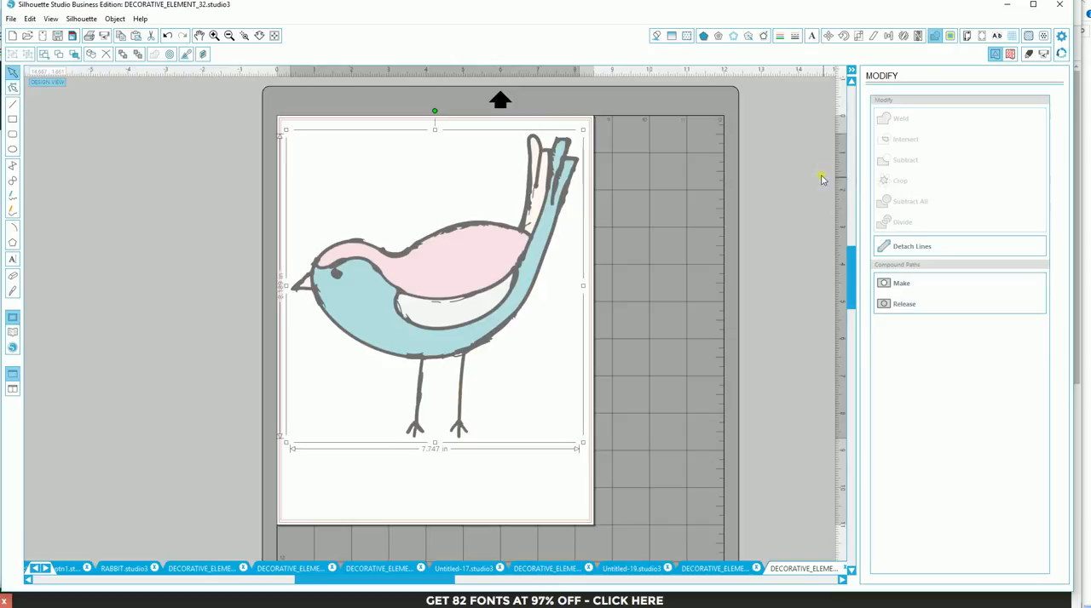
click(755, 187)
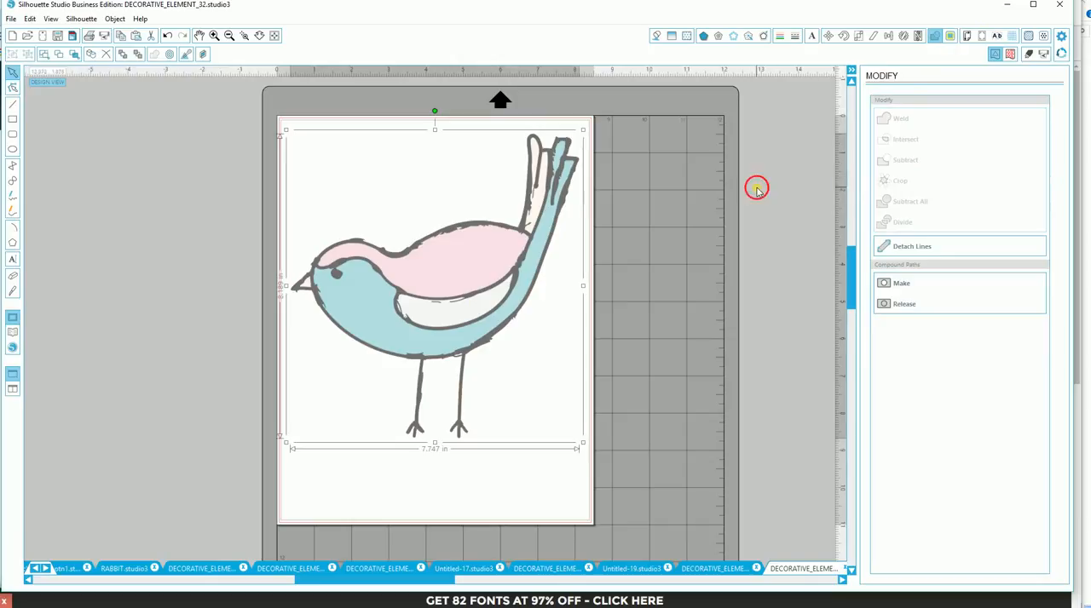
- Trace the cropped bird's outer edge again to add a cut line, with High Pass Filter off and Threshold at 100%
click(950, 36)
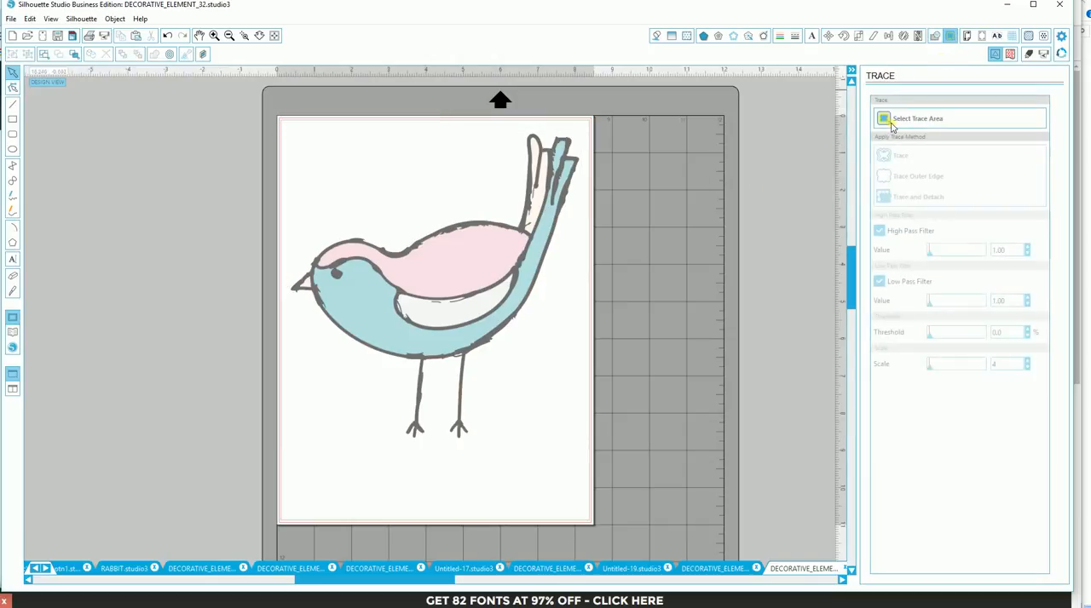
click(892, 126)
mouse_move(280, 116)
mouse_down()
mouse_move(560, 213)
mouse_move(588, 448)
mouse_up()
click(883, 281)
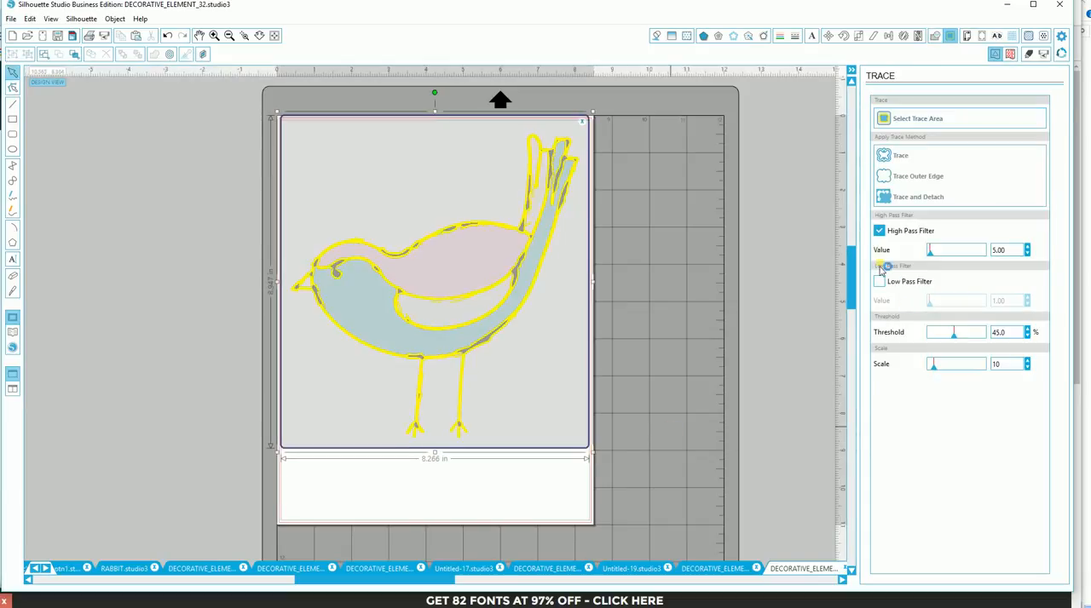
click(880, 233)
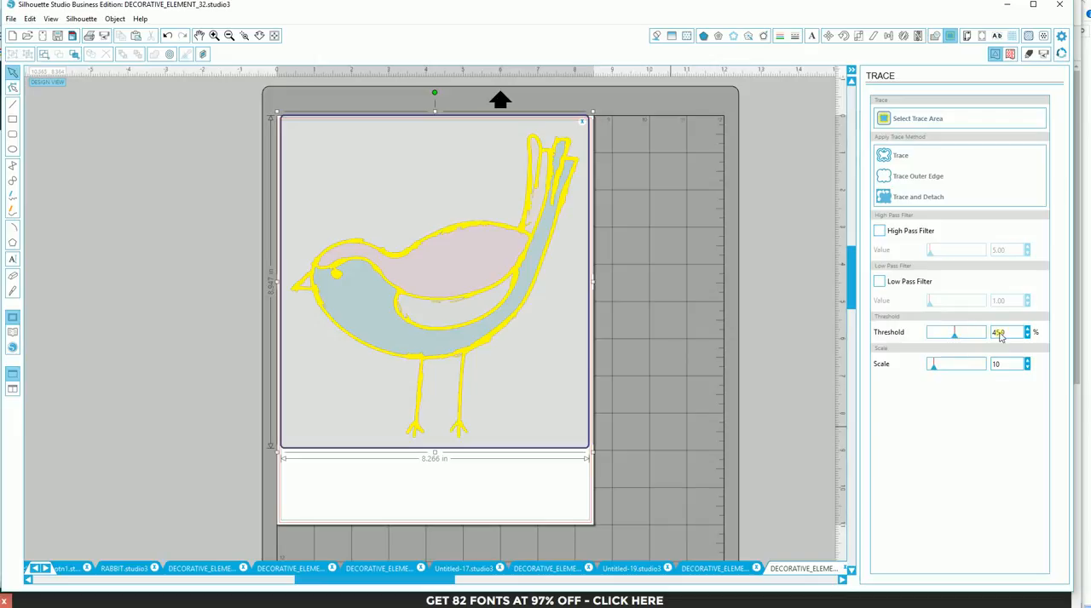
drag(991, 337, 1014, 337)
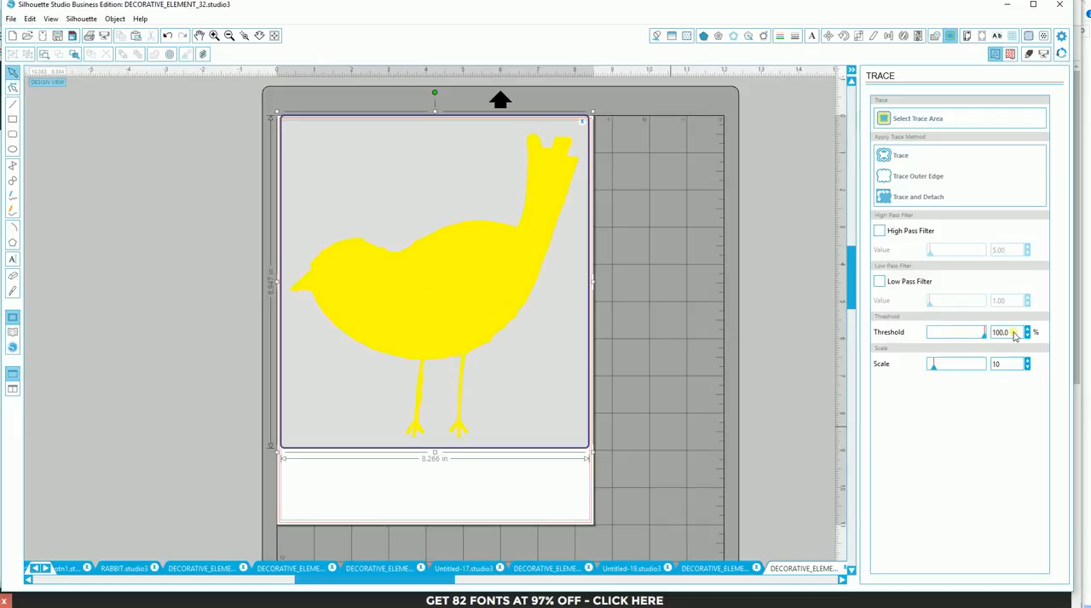
click(926, 177)
- Group the cropped bird with its cut line and move the group off the page's left side
drag(513, 155, 553, 375)
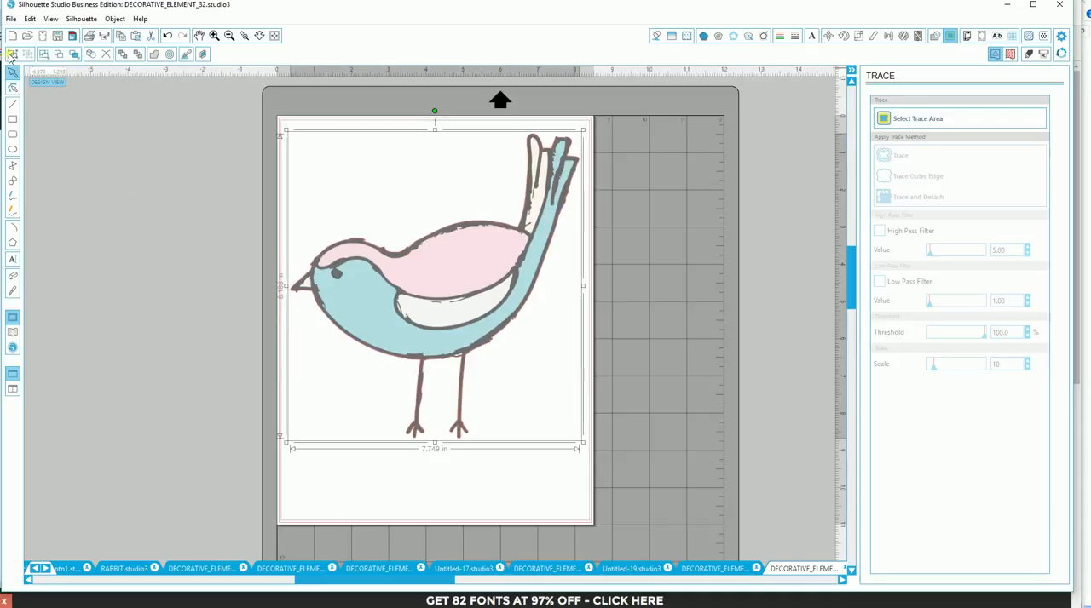
drag(398, 326, 71, 282)
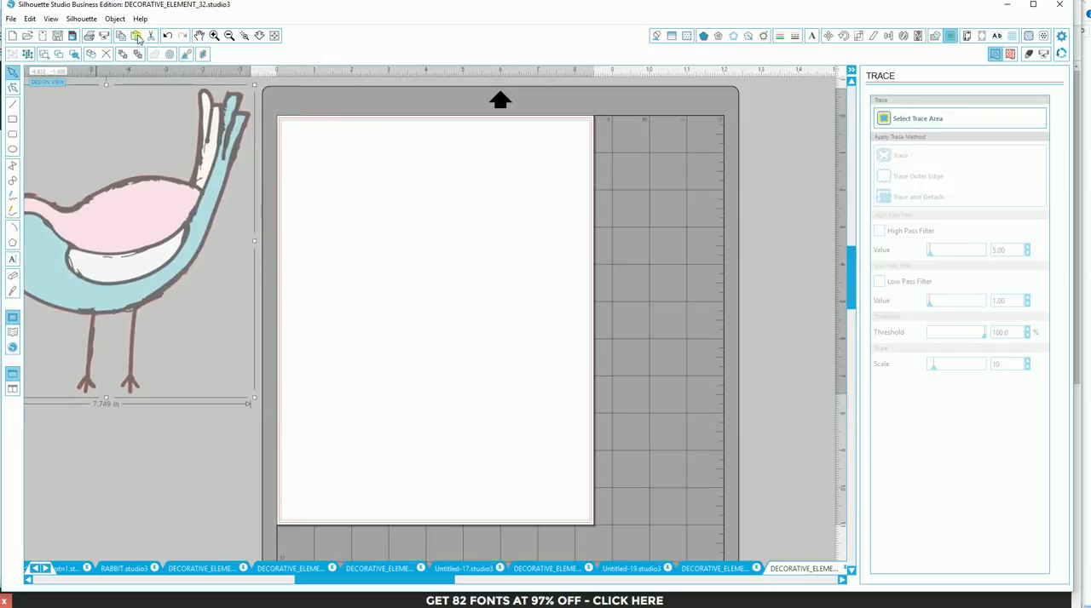
- Paste the previously copied small bird sticker and enlarge it to about 7.64 in wide
key(ctrl+v)
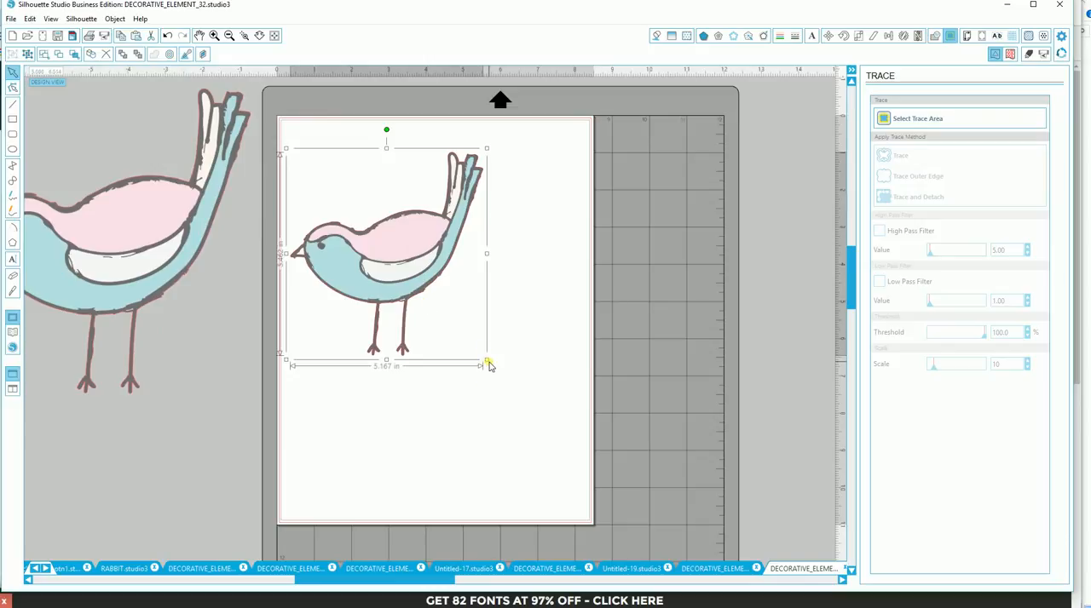
drag(486, 362, 559, 478)
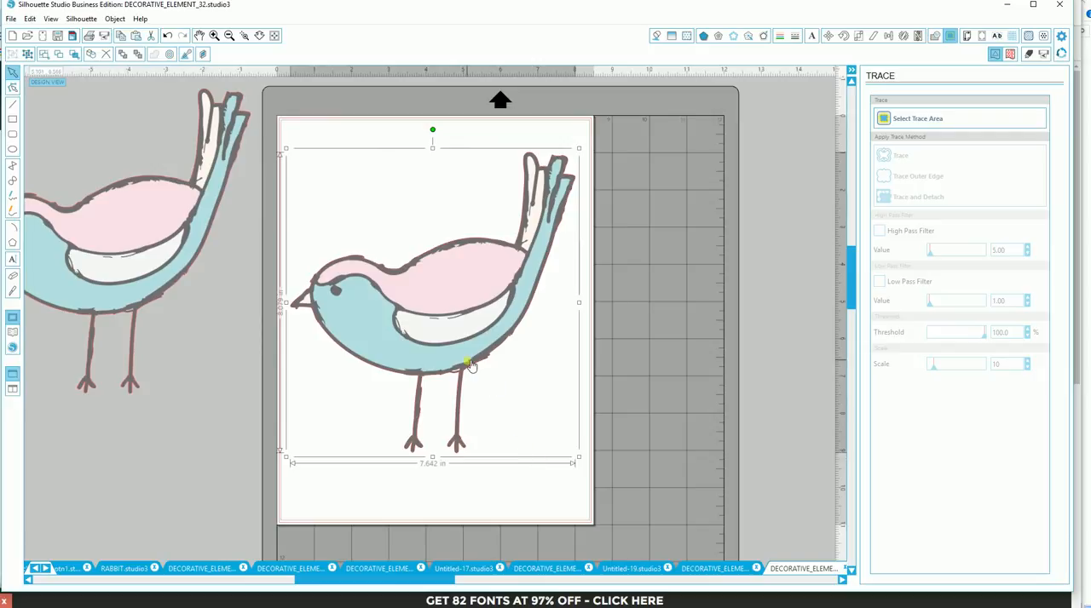
- Move the pasted bird off the page's right side and bring the left-hand bird group back onto the page
drag(471, 365, 816, 330)
drag(69, 308, 407, 380)
drag(673, 317, 692, 260)
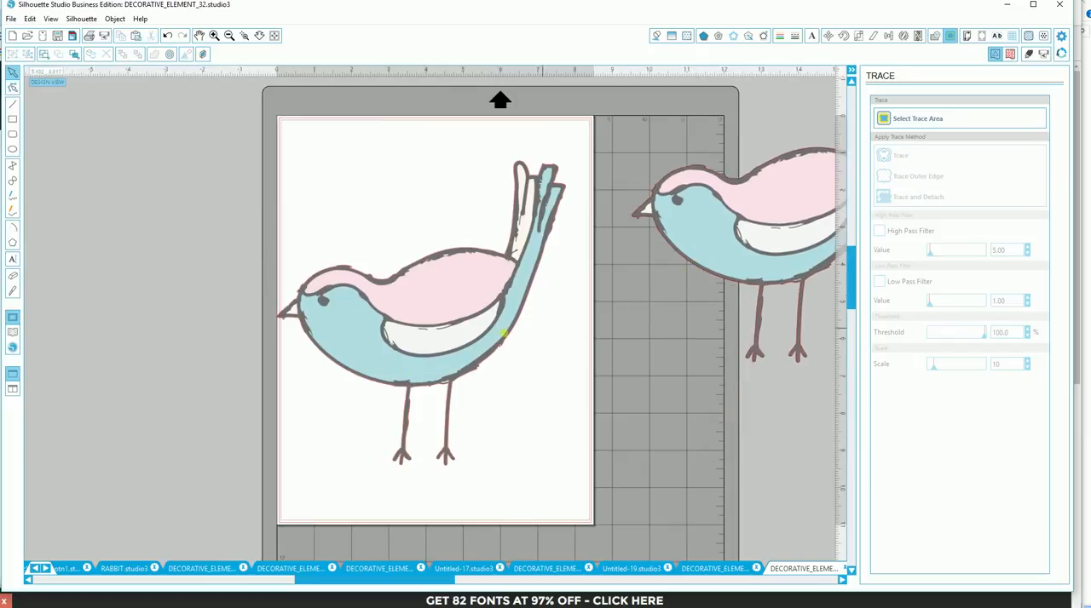
drag(458, 319, 471, 324)
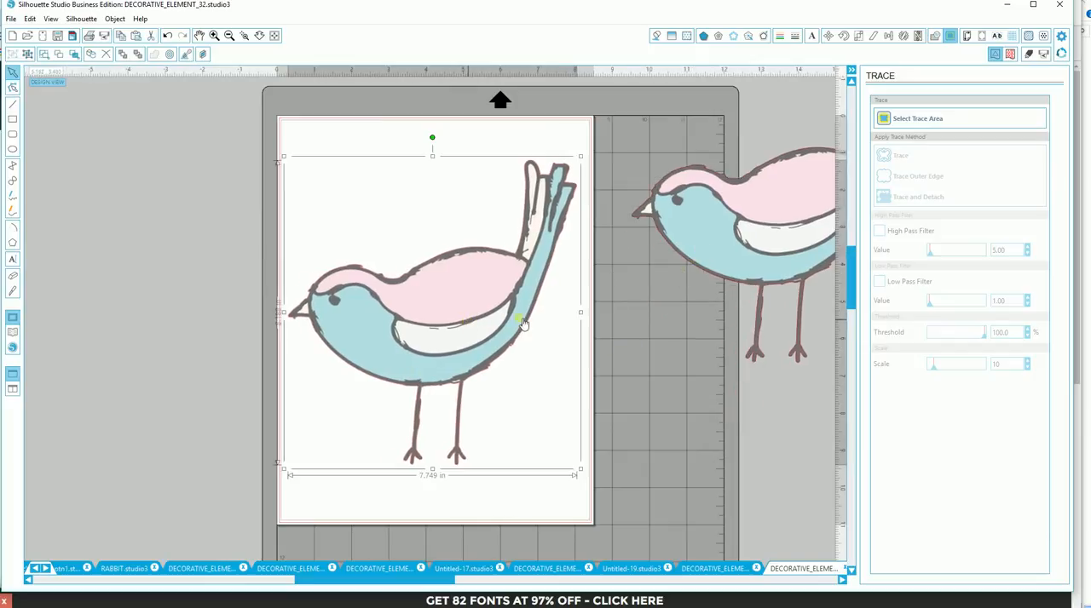
- Trace all edges of the bird on the page using the standard Trace method with High Pass Filter off and Threshold at 45%
click(908, 119)
mouse_move(280, 135)
mouse_down()
mouse_move(537, 176)
mouse_move(594, 246)
mouse_move(583, 449)
mouse_move(595, 510)
mouse_up()
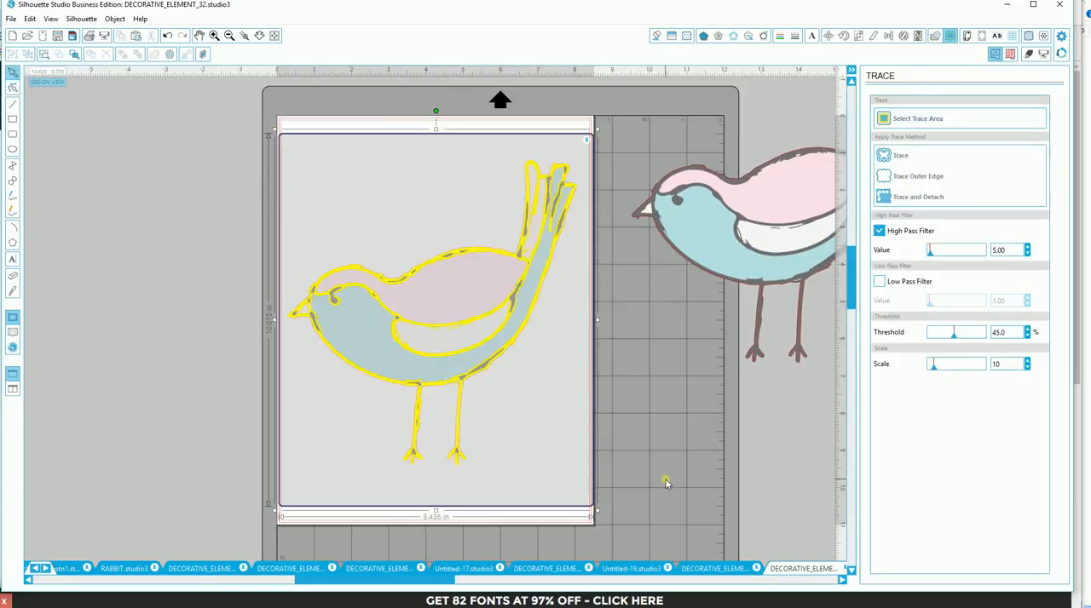
click(880, 232)
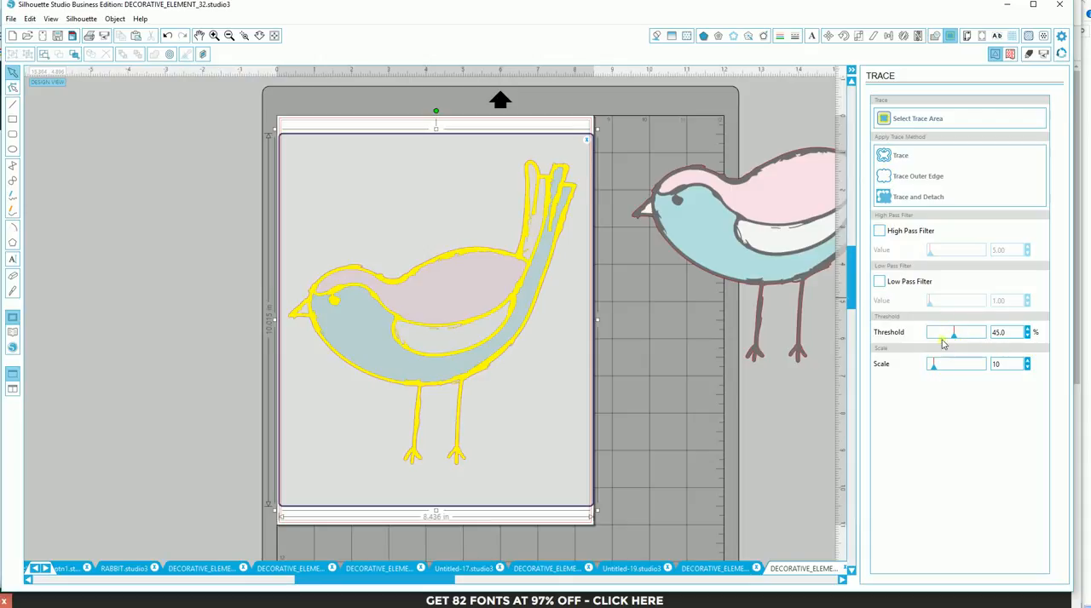
click(896, 157)
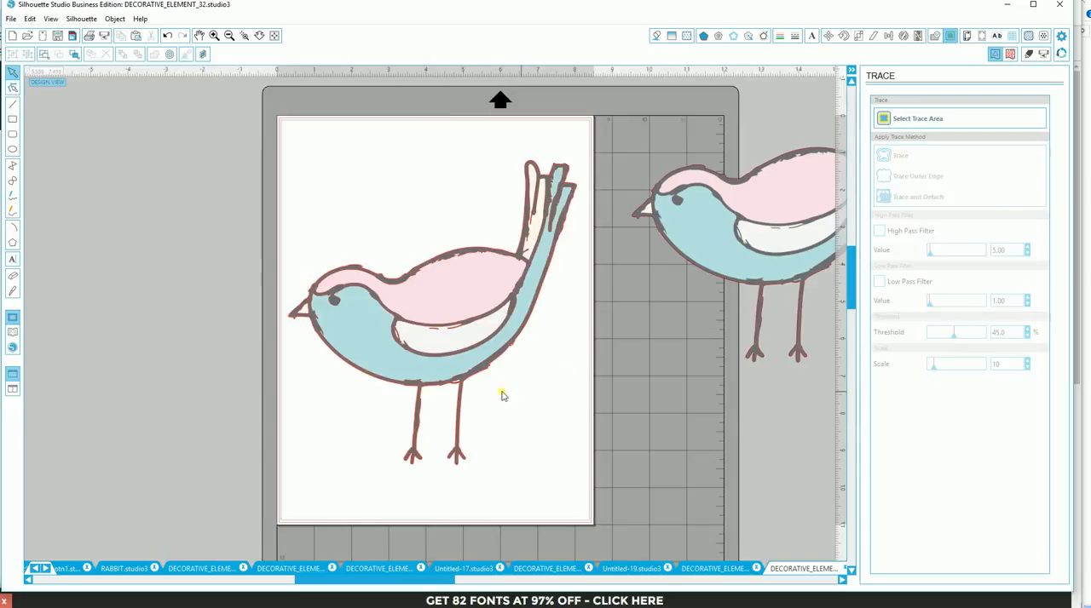
- Move the bird image off its traced lines past the page's left side, show the cut-line preview, and shift the right-hand bird slightly away
mouse_move(457, 367)
mouse_down()
mouse_move(341, 364)
mouse_move(218, 338)
mouse_move(146, 300)
mouse_move(161, 292)
mouse_move(238, 308)
mouse_up()
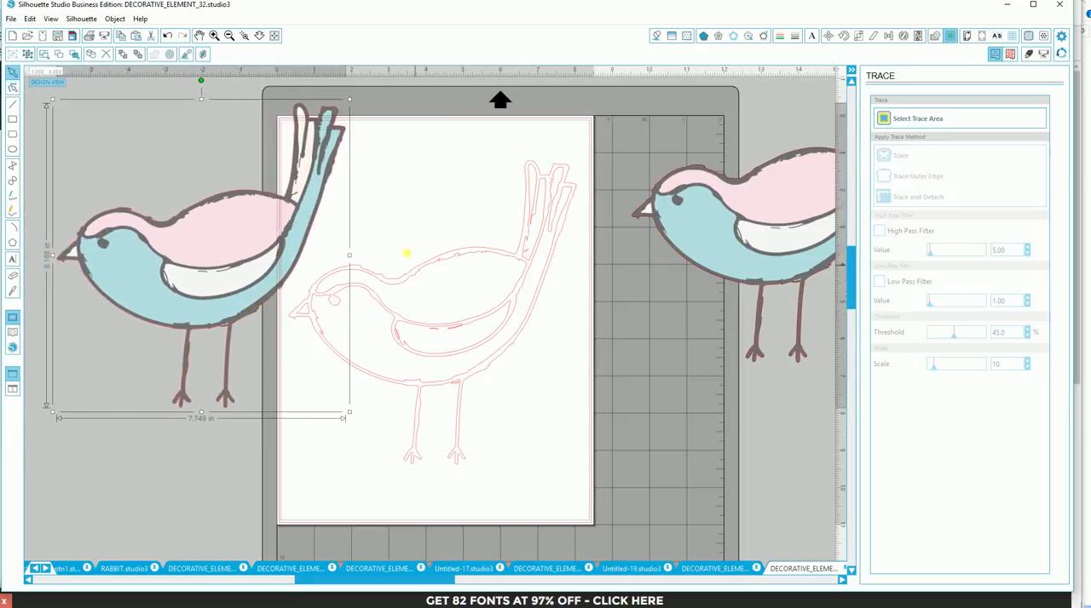
click(1029, 55)
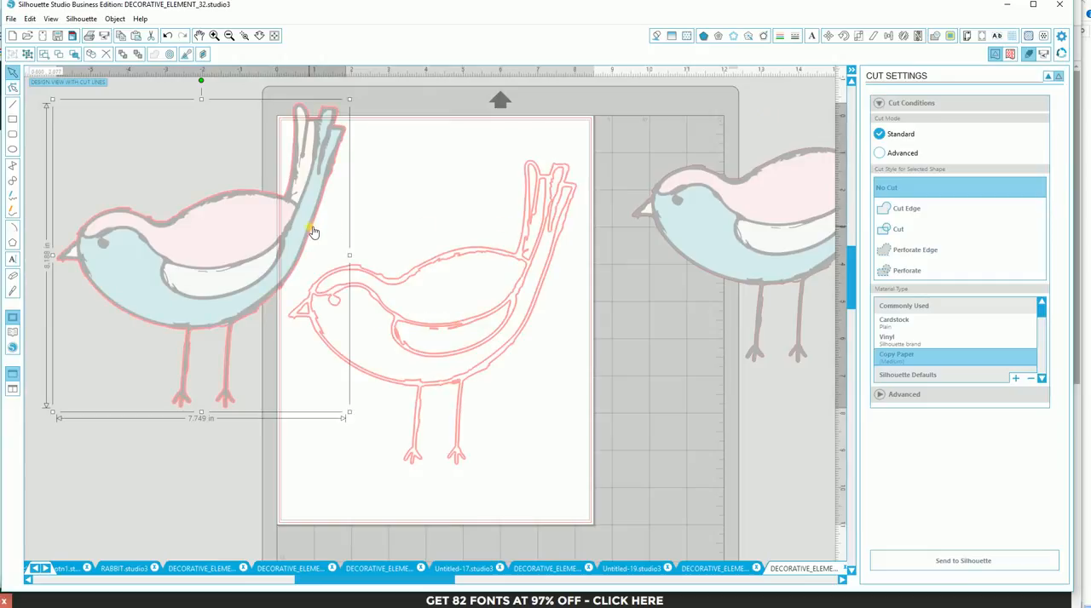
drag(302, 253, 309, 261)
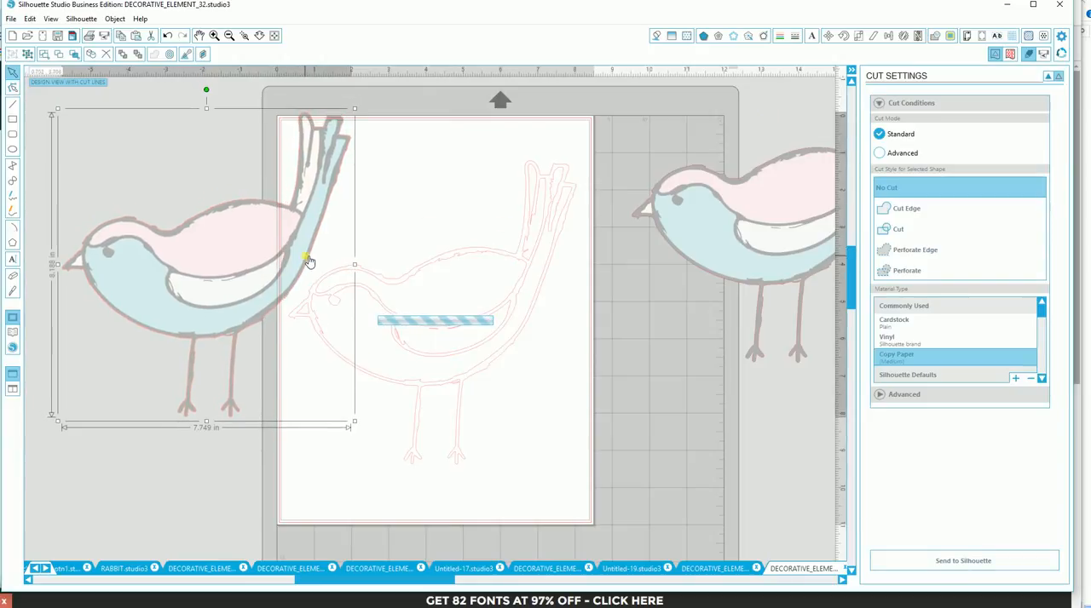
mouse_move(311, 267)
mouse_down()
mouse_move(306, 276)
mouse_move(316, 255)
mouse_up()
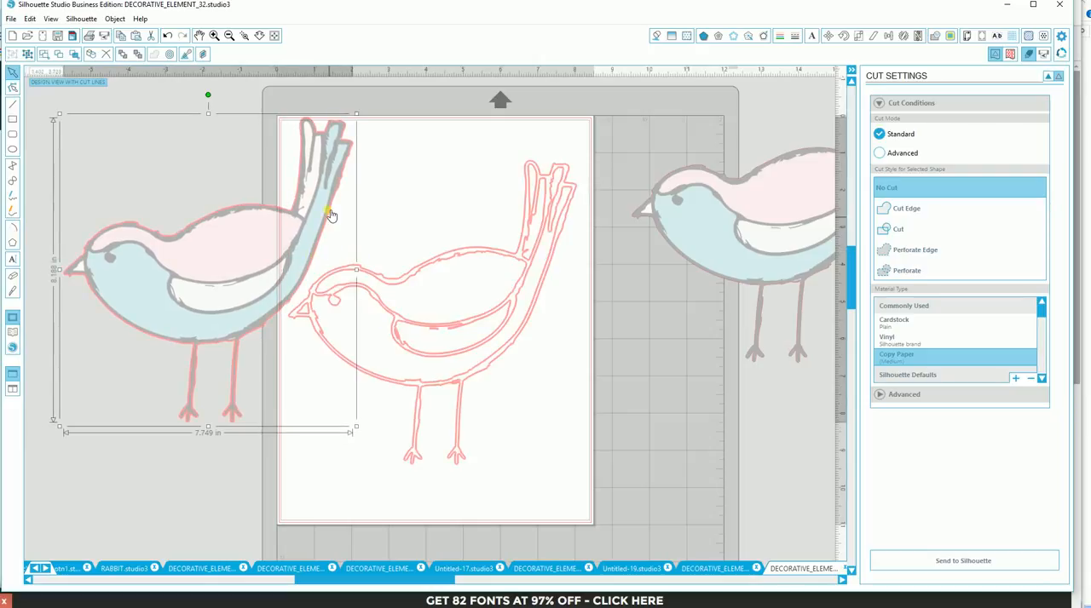
drag(331, 214, 217, 197)
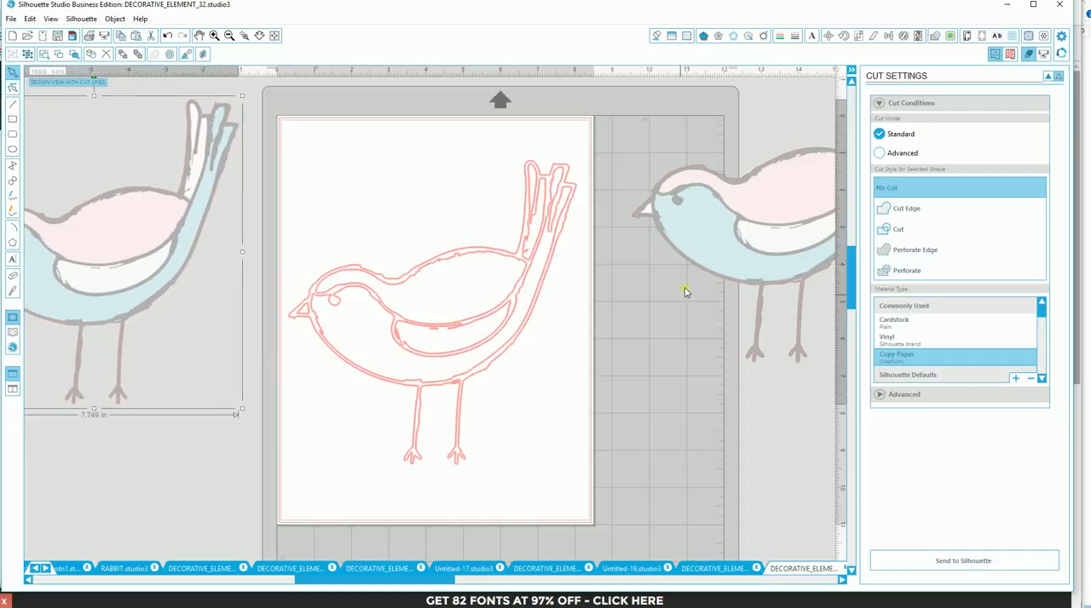
drag(708, 273, 723, 250)
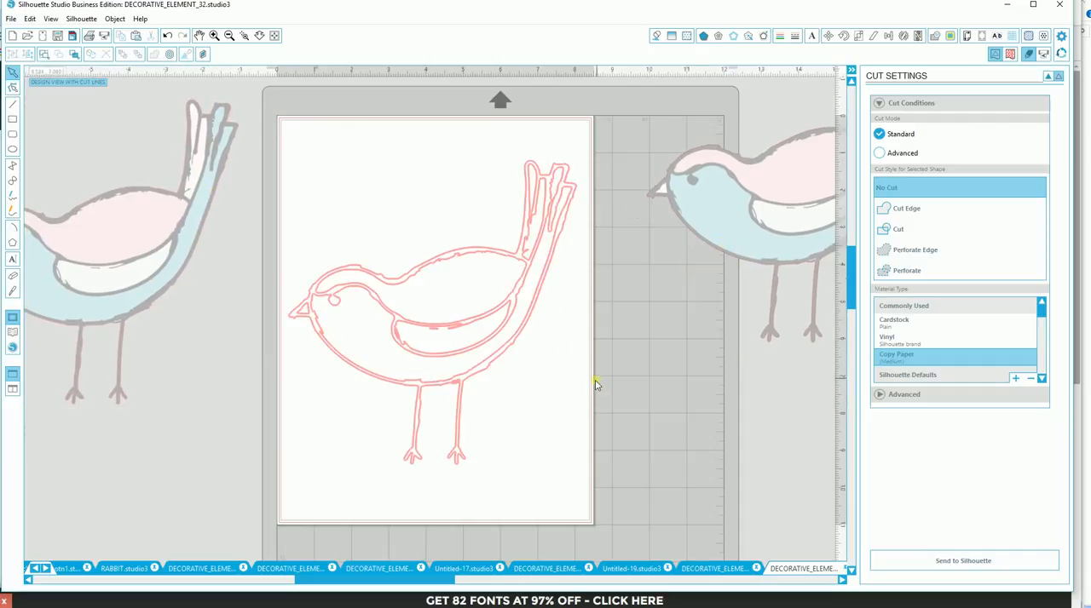
- Release the compound path of the traced bird lines on the page
click(497, 347)
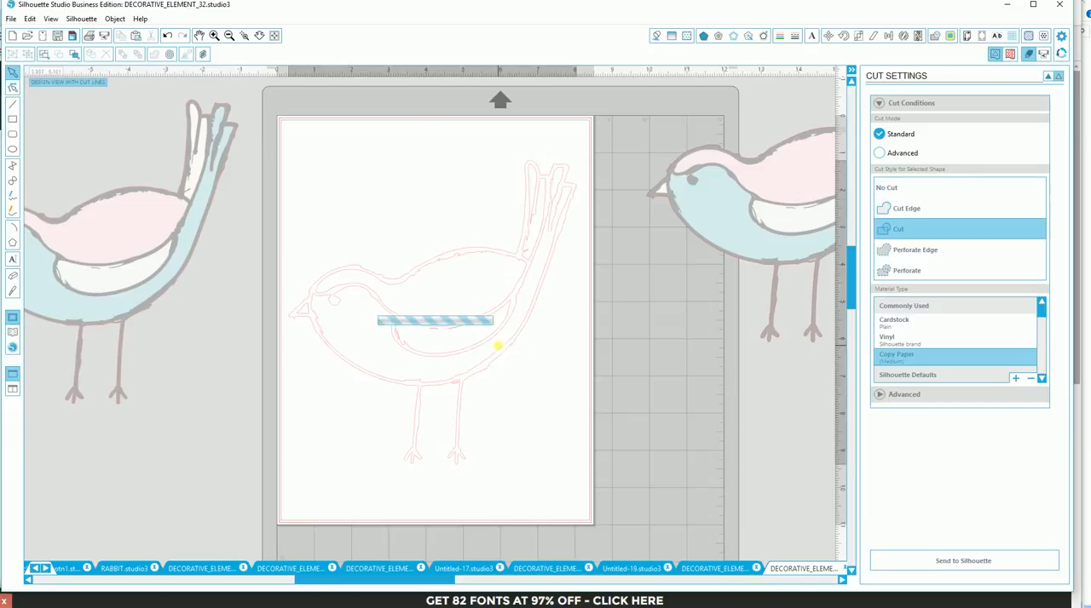
click(116, 20)
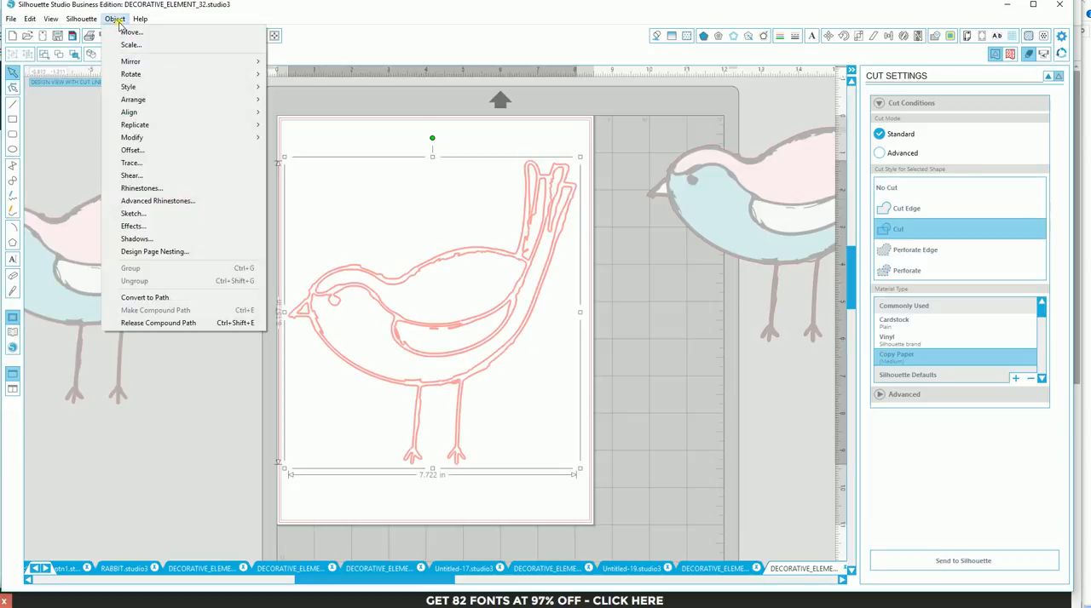
click(170, 324)
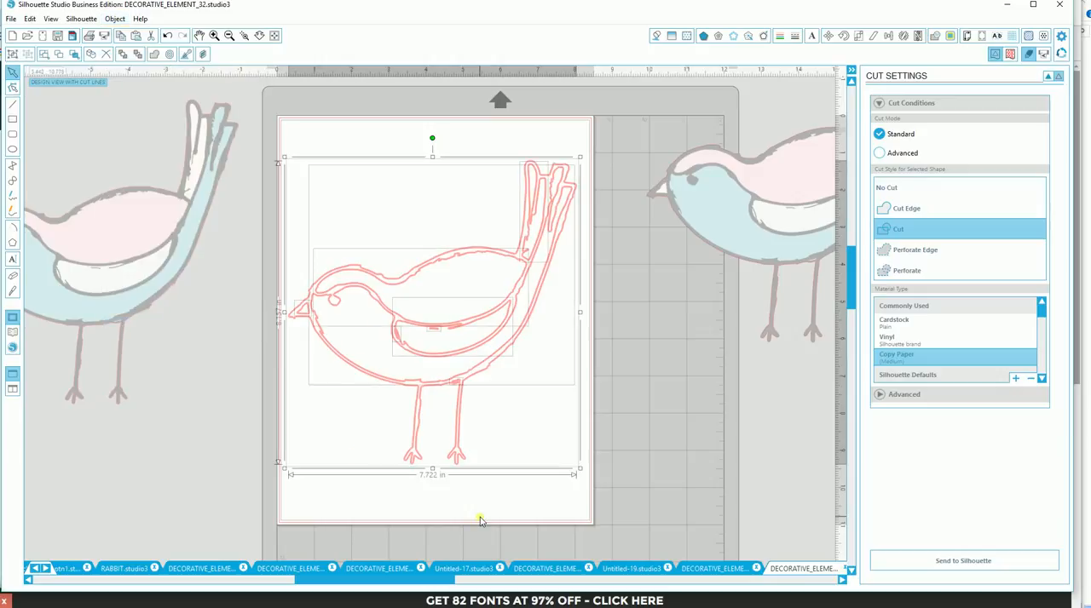
click(644, 467)
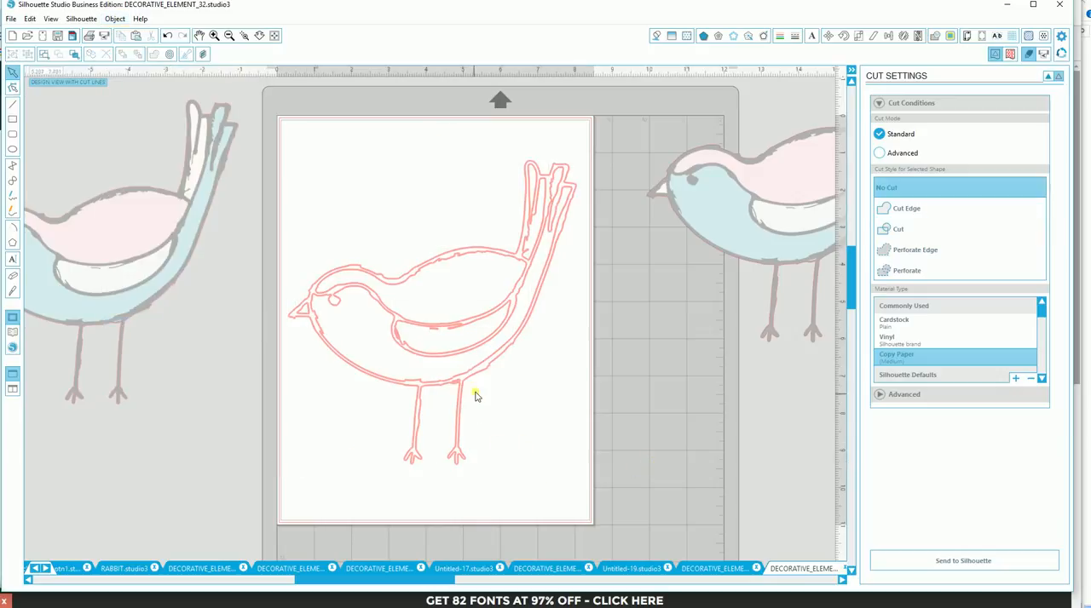
- Move the outer bird outline off the page to the lower right and delete the extra bird image beside the page
drag(484, 374, 818, 502)
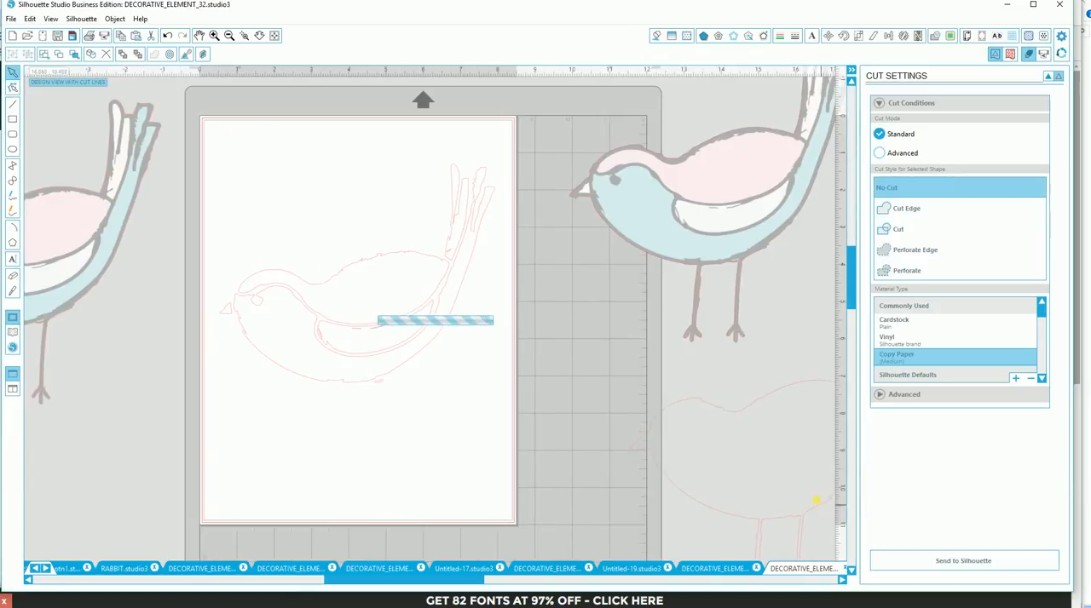
click(658, 255)
key(Delete)
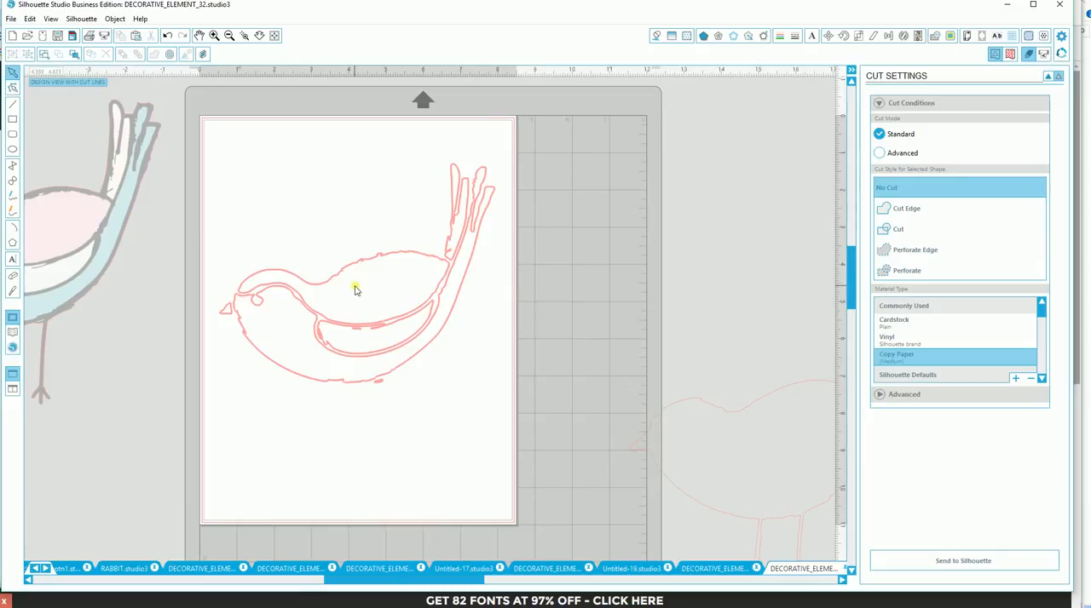
- Separate the traced pieces by moving the back shape above the body and the wing shape below it
drag(466, 582, 389, 582)
drag(539, 281, 527, 202)
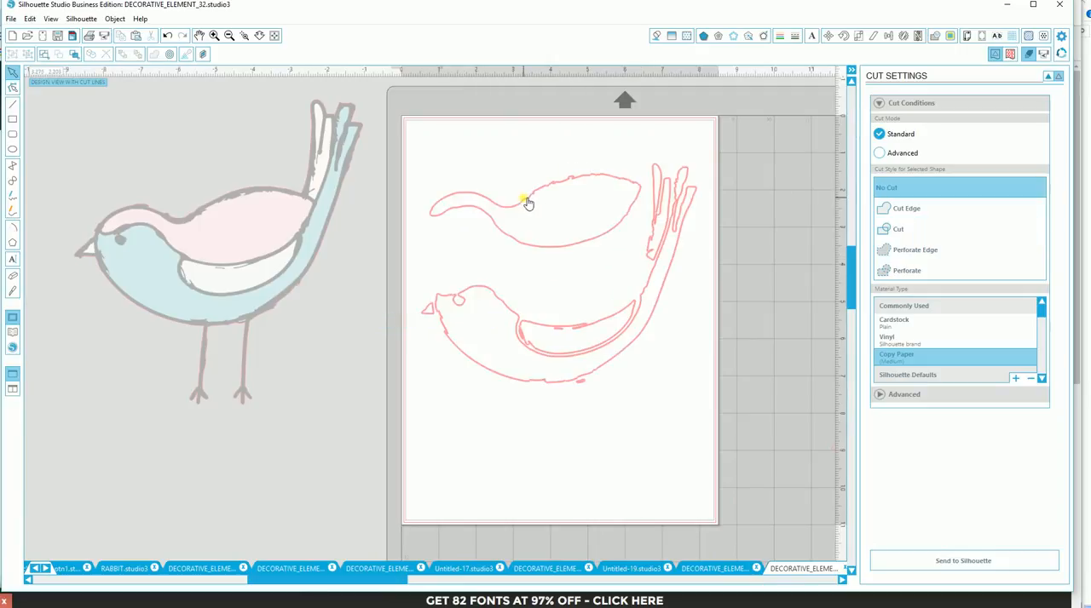
drag(557, 332, 536, 475)
- Delete the small stray trace shapes under the belly, inside the wing area and beside the body's inner curve
click(581, 387)
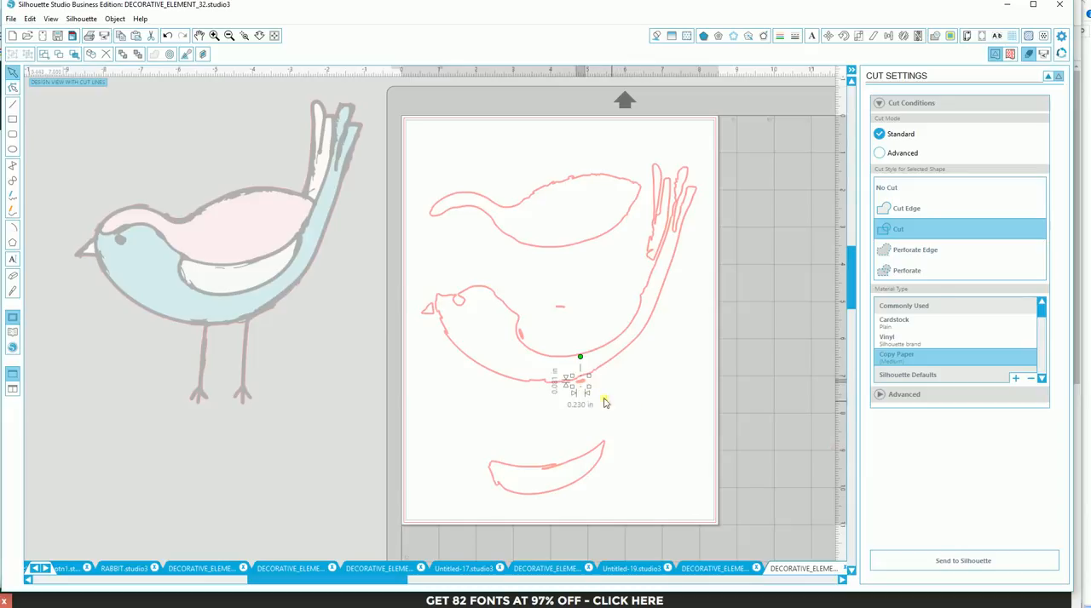
click(586, 371)
click(558, 311)
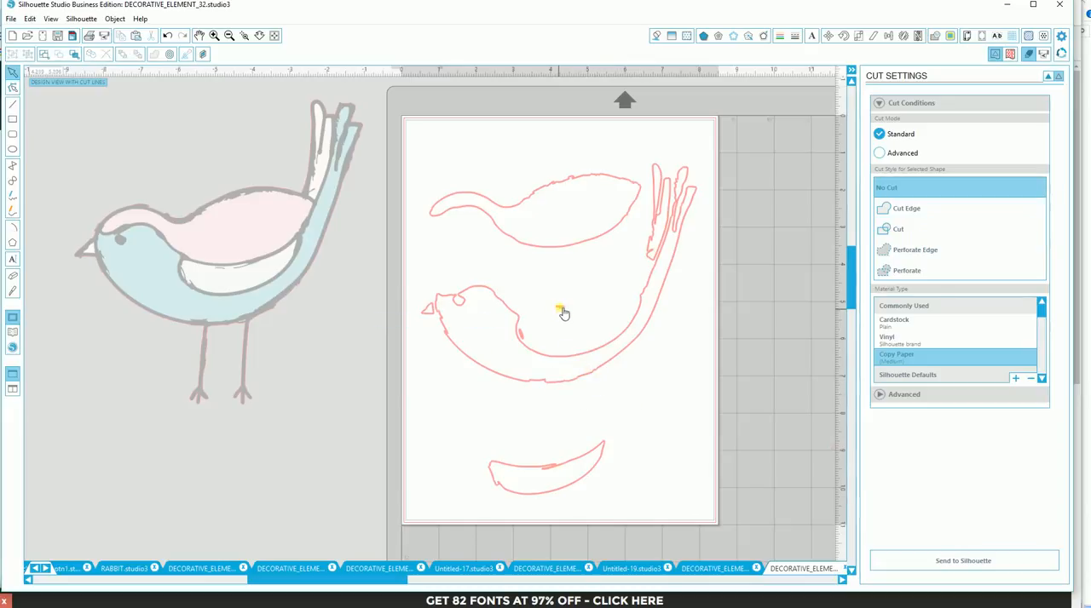
click(561, 310)
key(Delete)
click(521, 335)
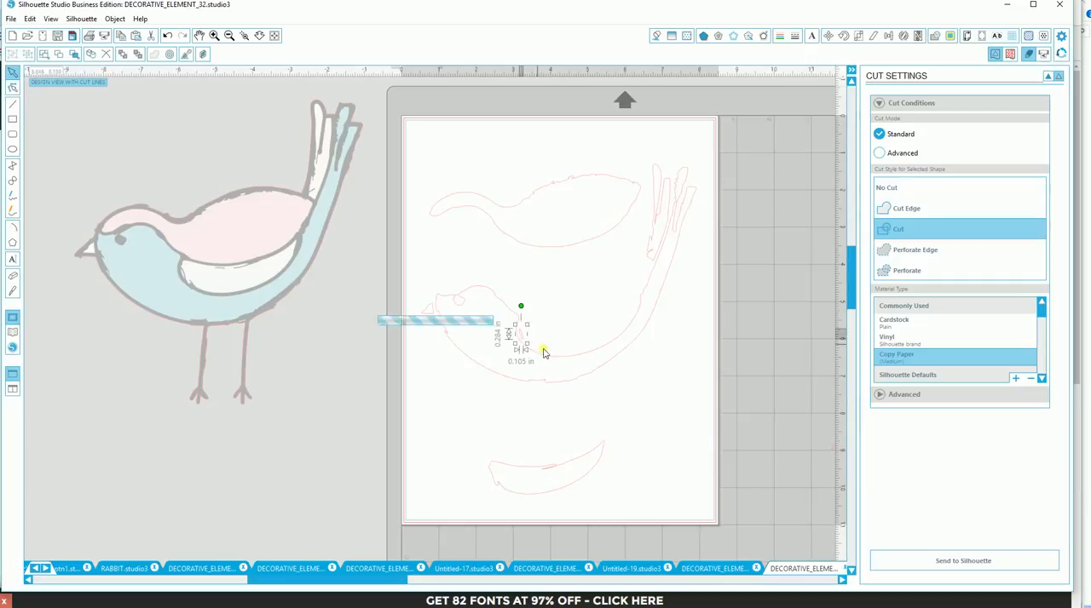
key(Delete)
click(550, 359)
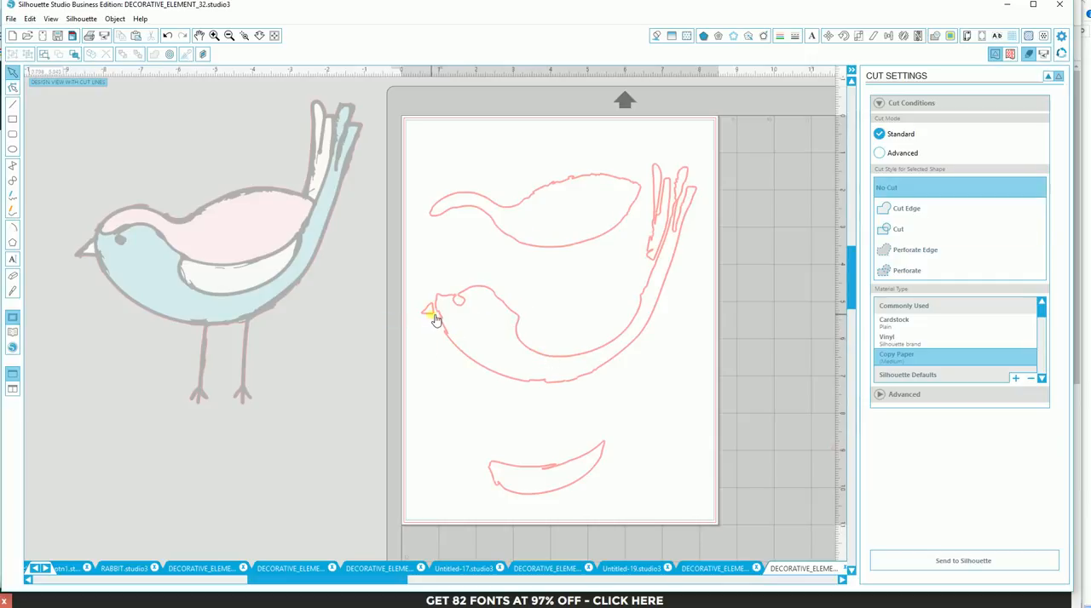
- Move the beak shape up away from the head and shift the body shape slightly down and right
drag(435, 319, 429, 276)
click(610, 357)
drag(667, 301, 675, 316)
click(666, 446)
- Set the cut style of all the separated bird pieces on the page to No Cut
drag(409, 127, 723, 512)
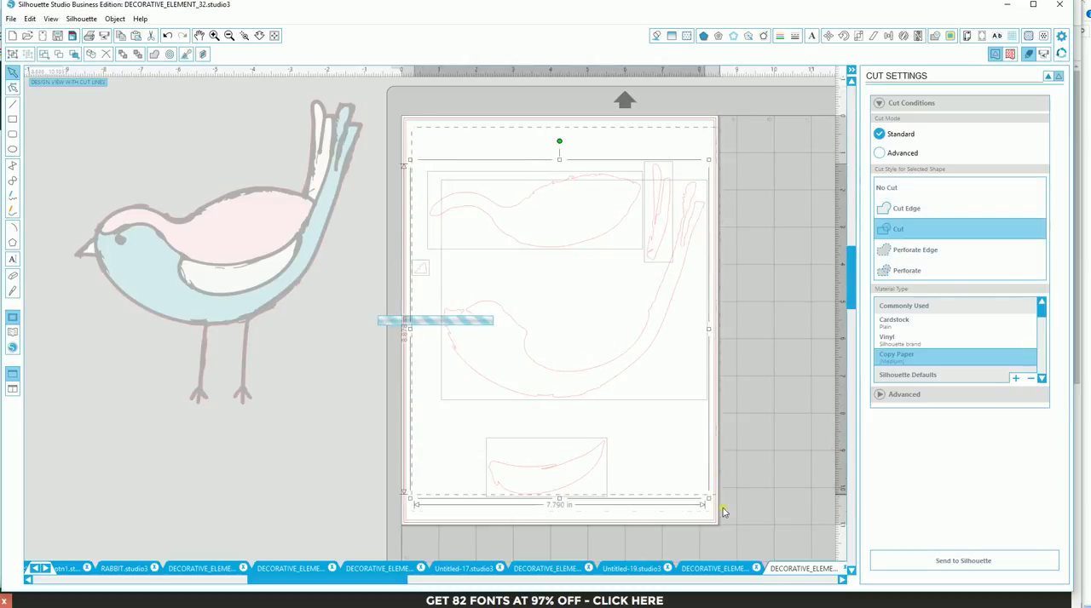
click(887, 189)
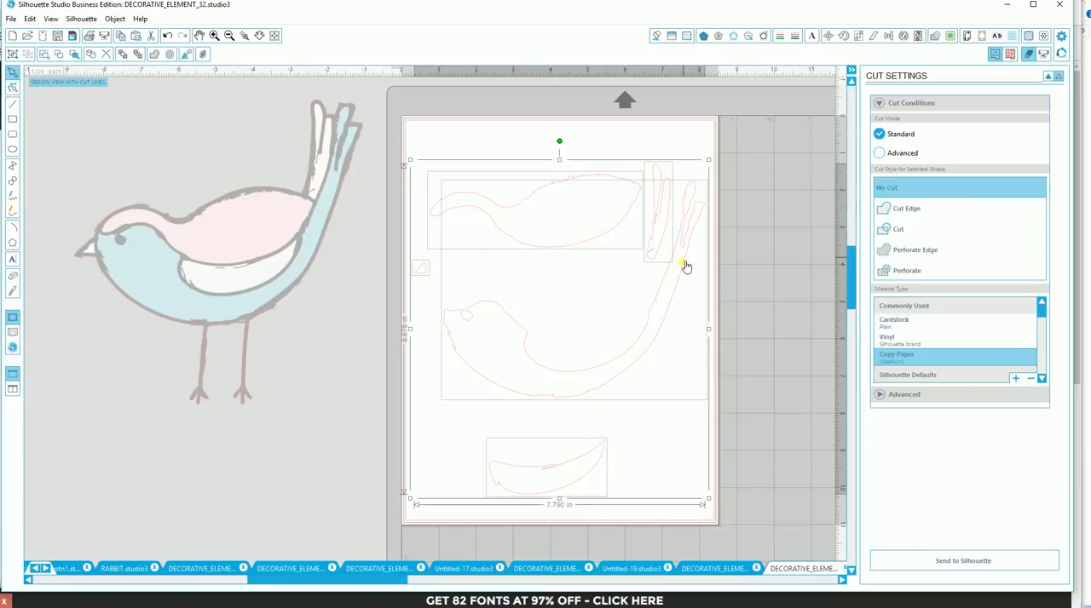
click(767, 290)
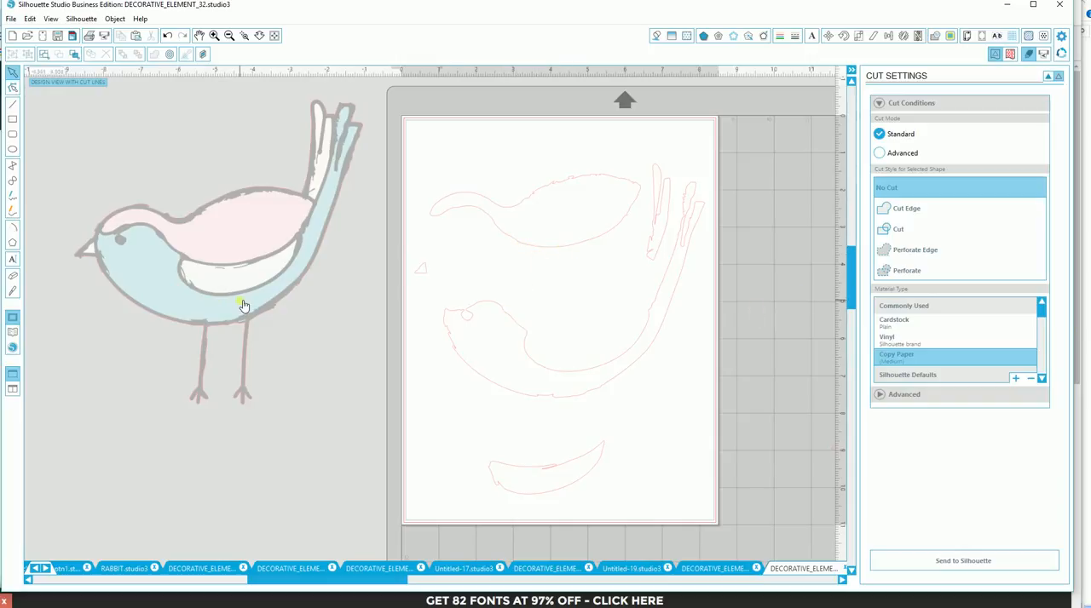
- Fill the bird's back shape with the green polka-dot pattern
click(547, 247)
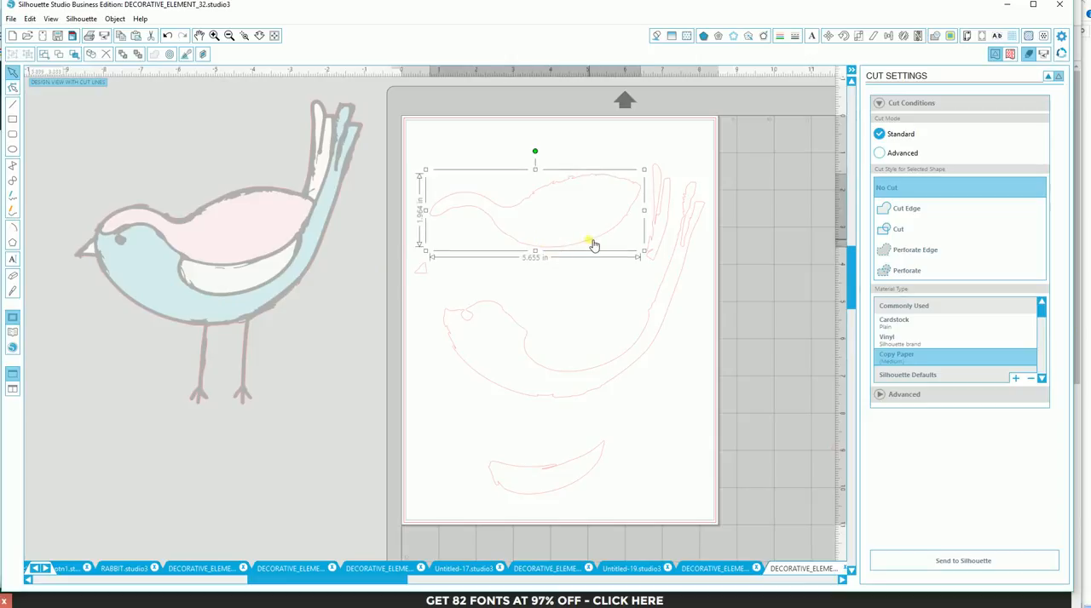
click(686, 36)
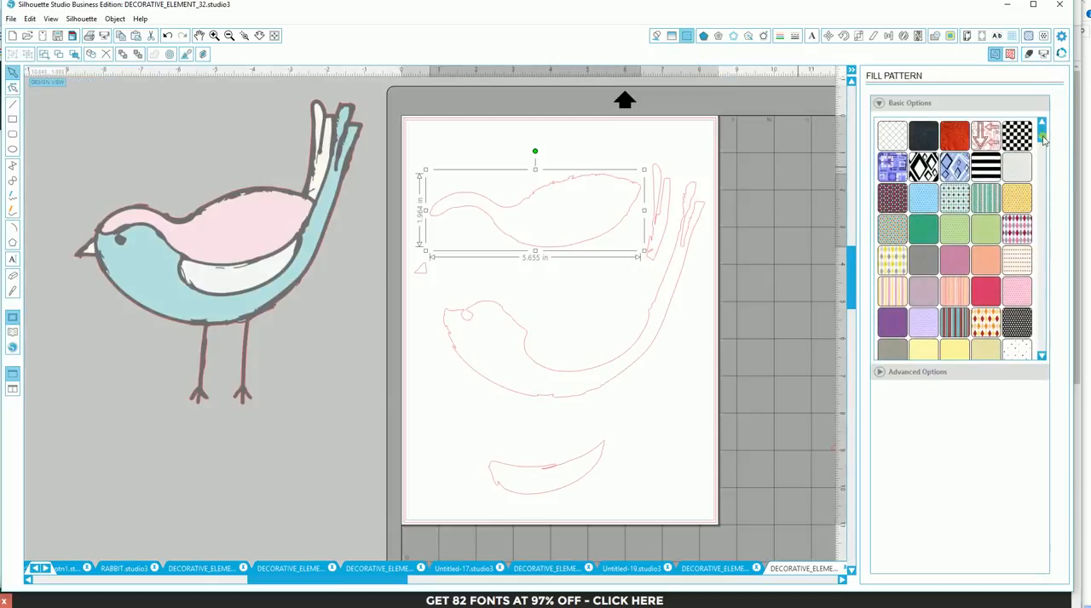
drag(1041, 139, 1043, 200)
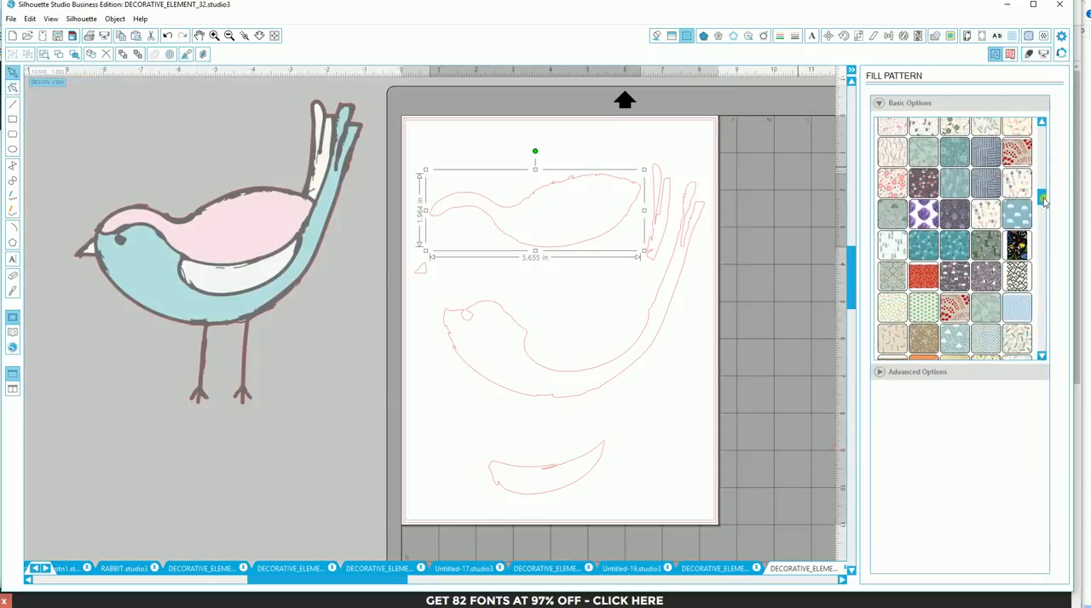
click(924, 308)
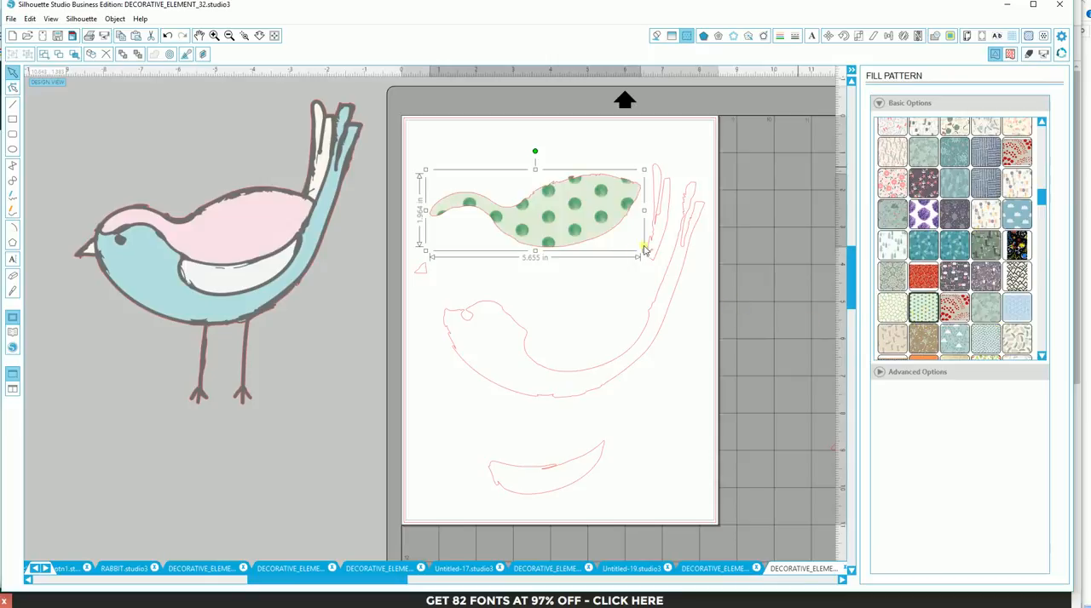
- Fill the bird's body with the red swirl pattern and its separate tail feather with the grey-green pattern
shift+click(673, 316)
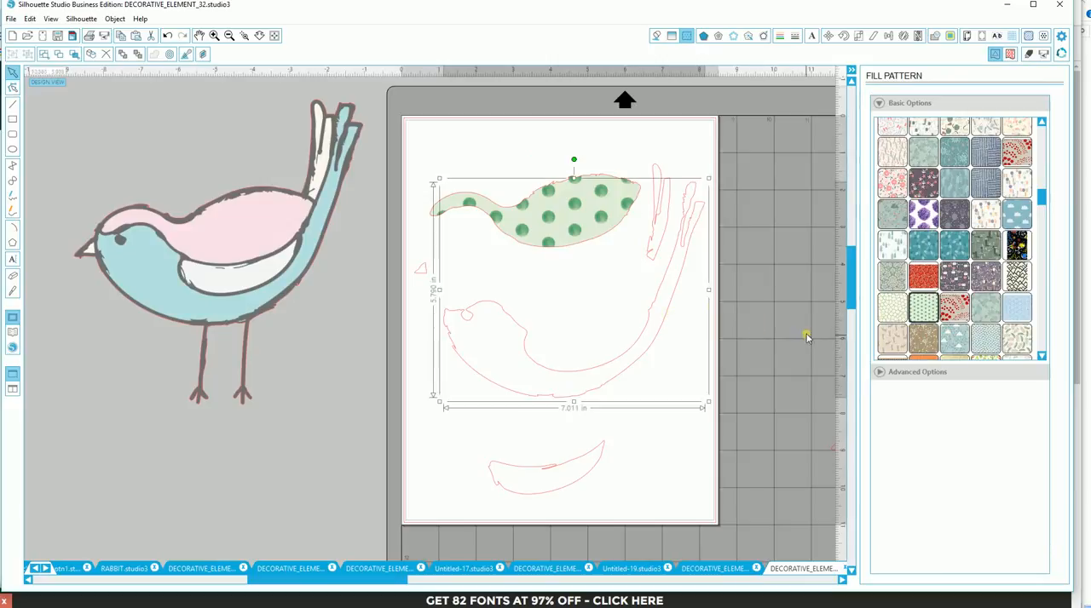
click(924, 278)
click(658, 244)
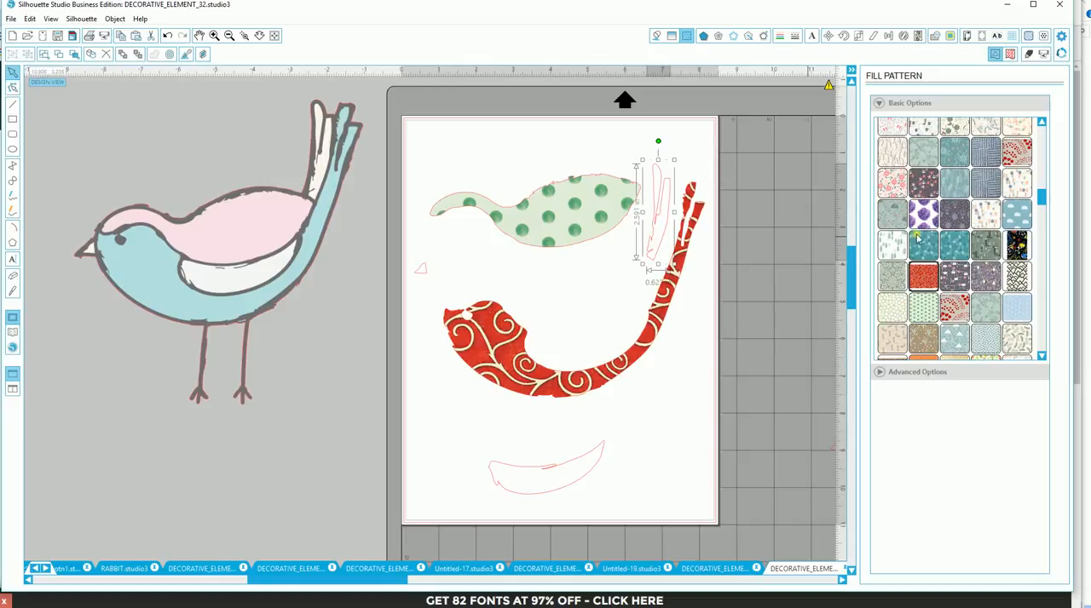
scroll(988, 271, down, 1)
click(983, 279)
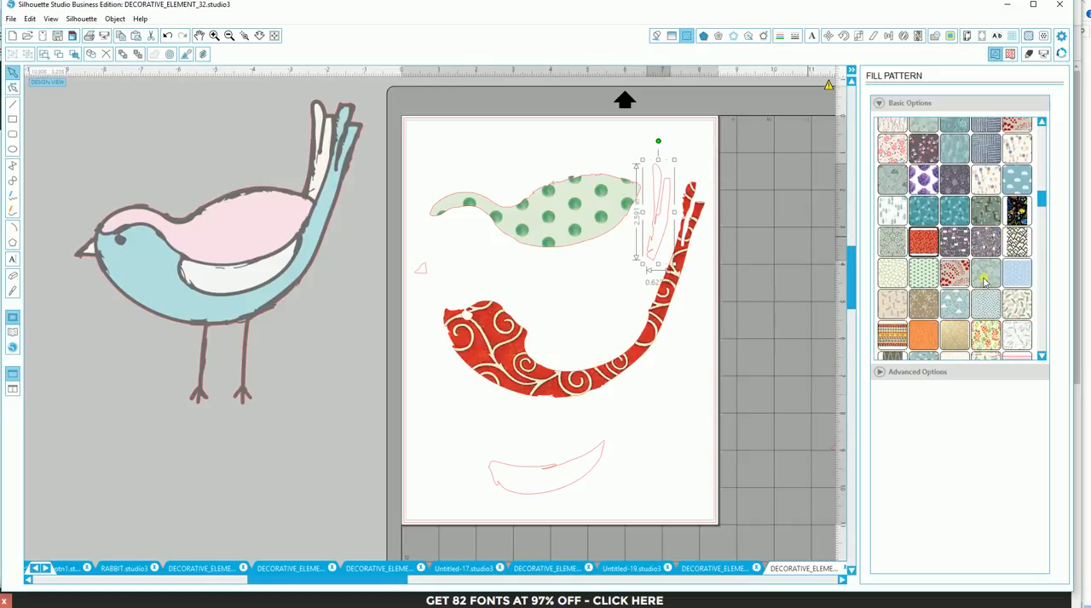
- Fill the wing shape with the orange and green leaf pattern and the beak with the orange texture
click(569, 475)
click(578, 468)
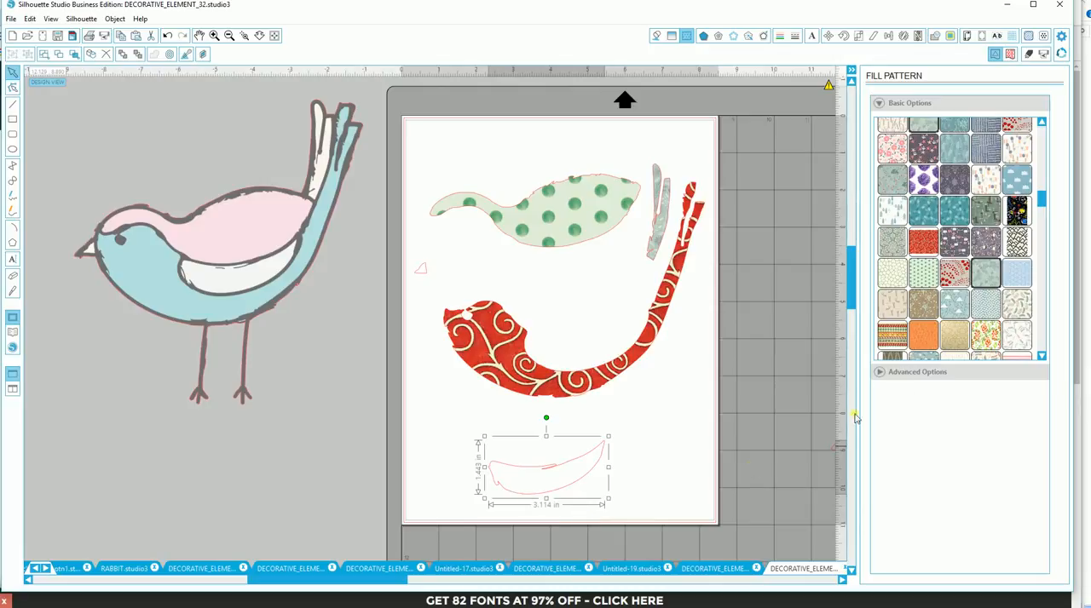
click(976, 338)
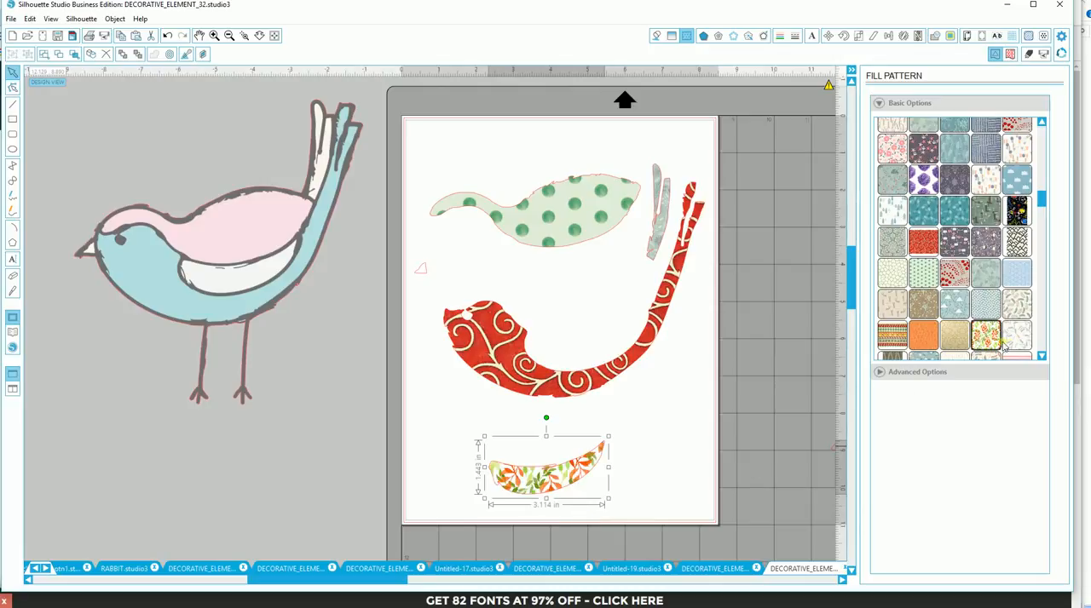
click(431, 276)
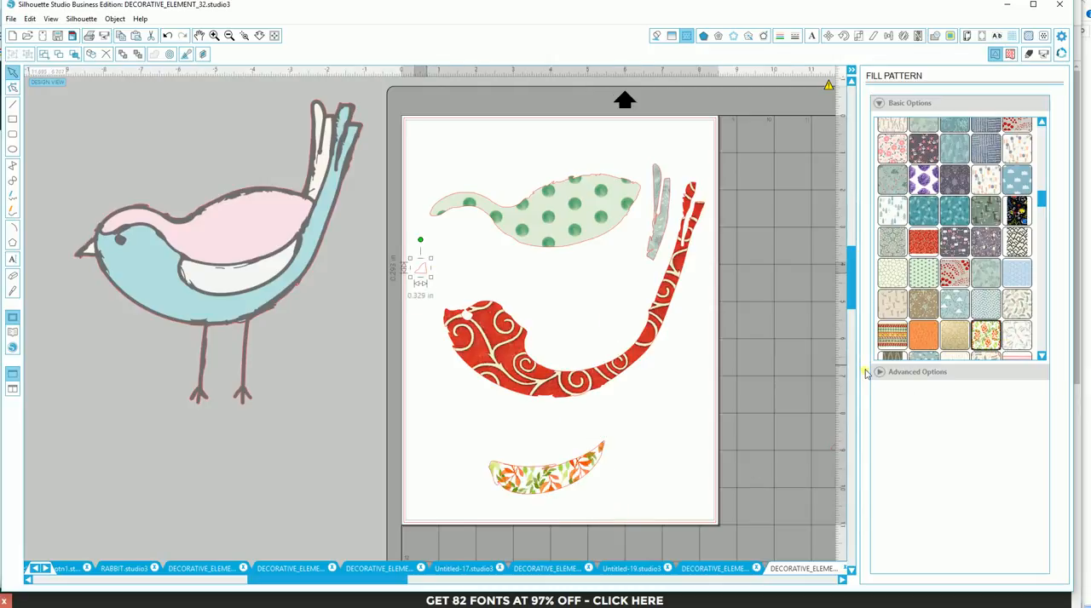
click(924, 335)
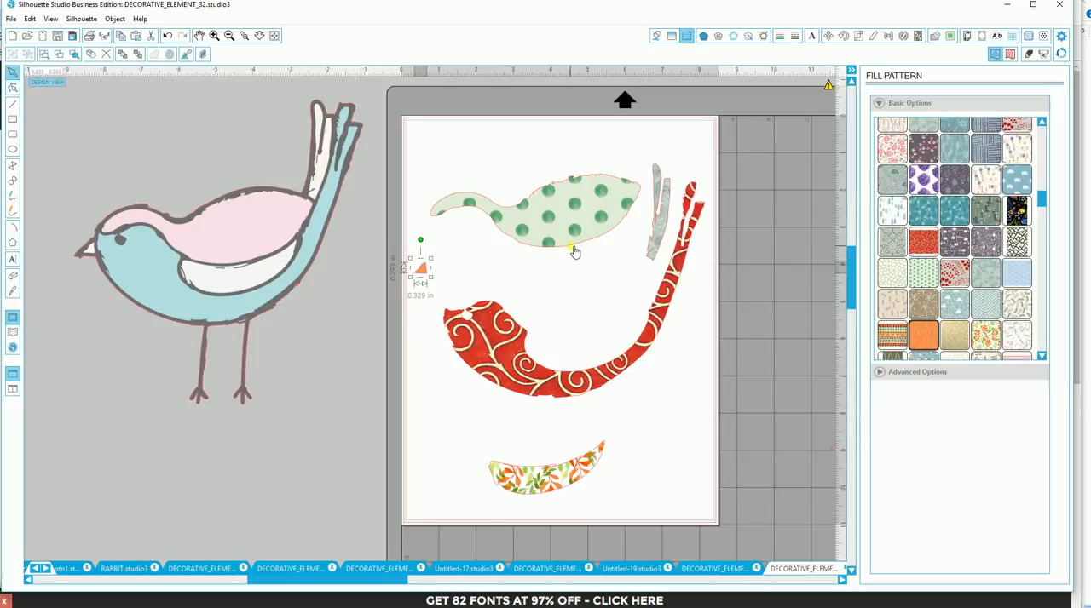
- Move the polka-dot back piece aside, bring the original bird image onto the page, and turn off the cut-line preview
drag(575, 252, 367, 287)
drag(314, 311, 608, 317)
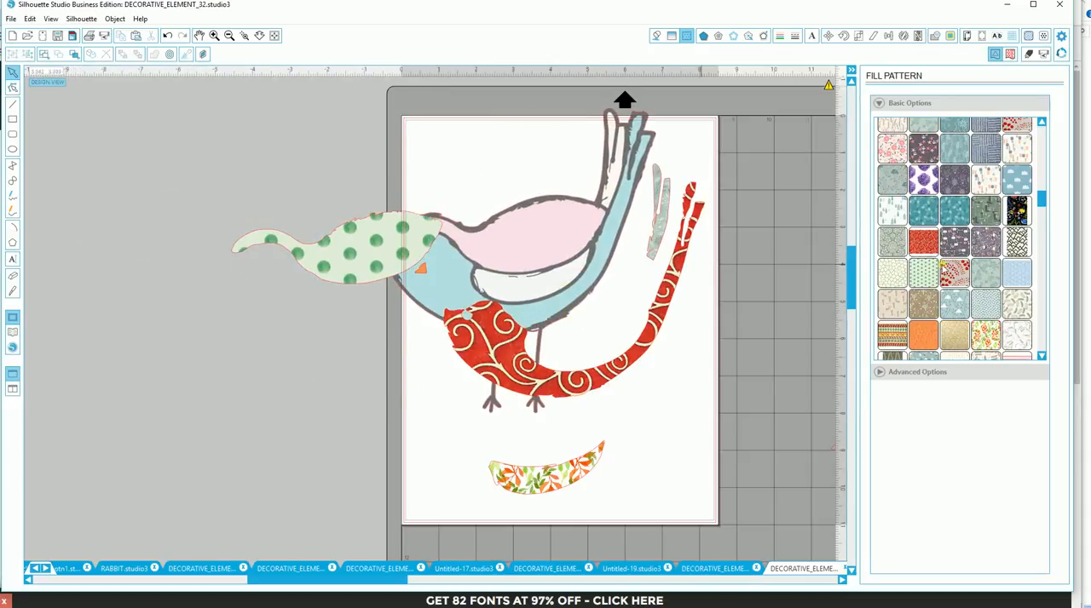
click(1029, 54)
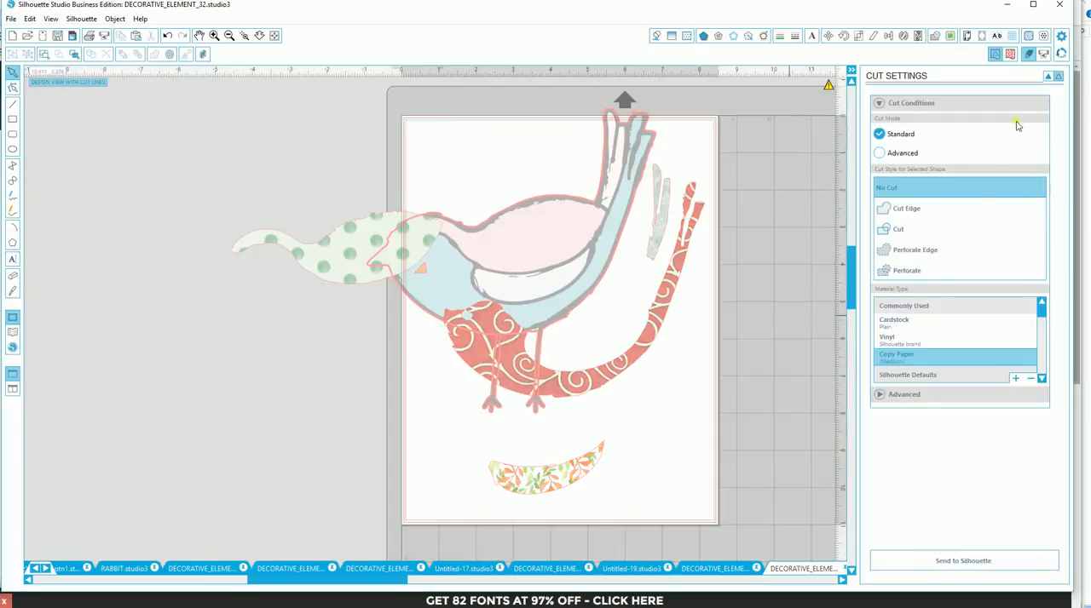
click(1048, 77)
- Fit the patterned back, beak, body, tail feather and wing pieces onto their matching areas of the original bird
drag(381, 266, 534, 269)
drag(421, 270, 381, 263)
drag(494, 341, 436, 276)
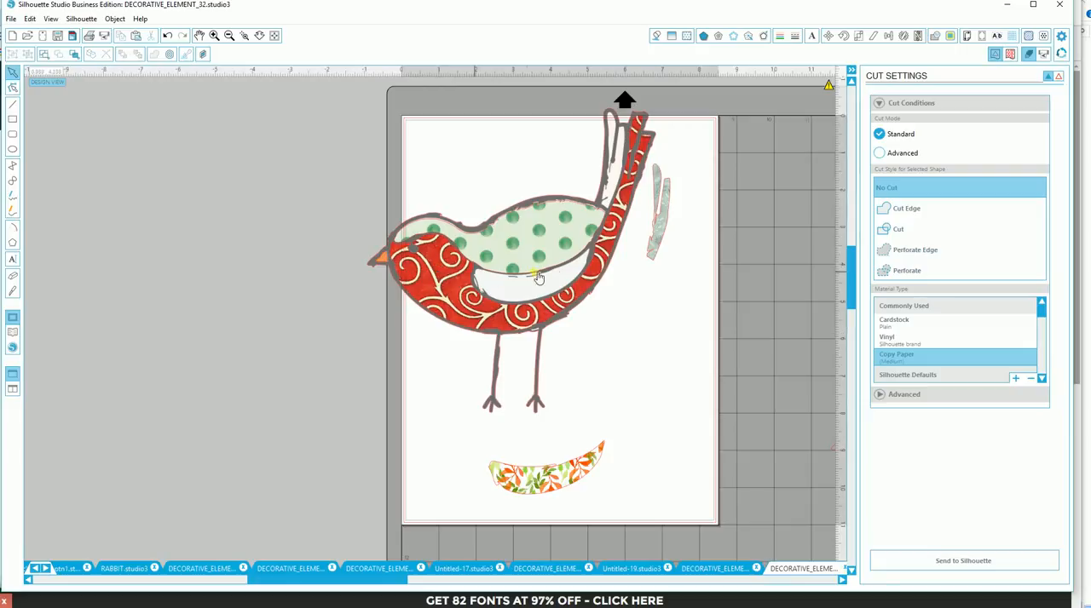
drag(652, 266, 612, 207)
drag(566, 473, 551, 286)
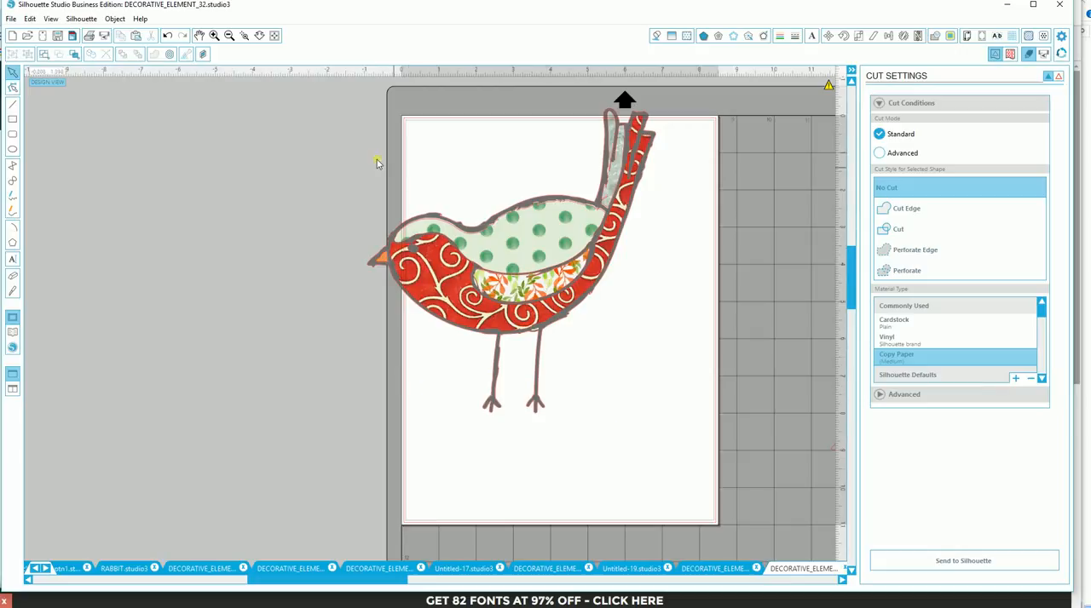
- Select all pieces of the patterned bird and move the whole bird inside the page's print area
drag(380, 106, 670, 387)
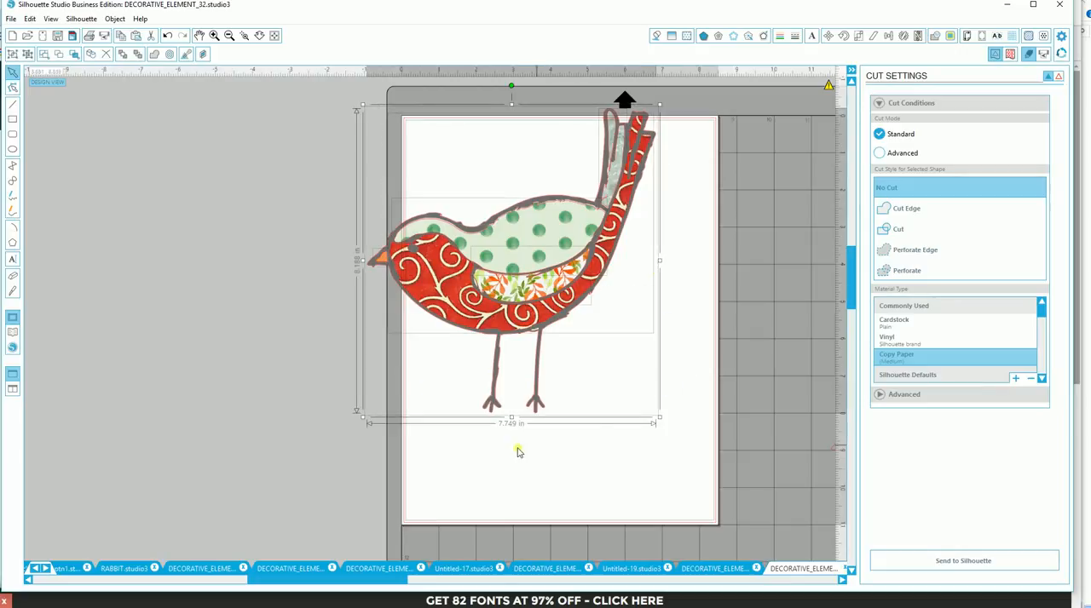
drag(511, 292, 556, 334)
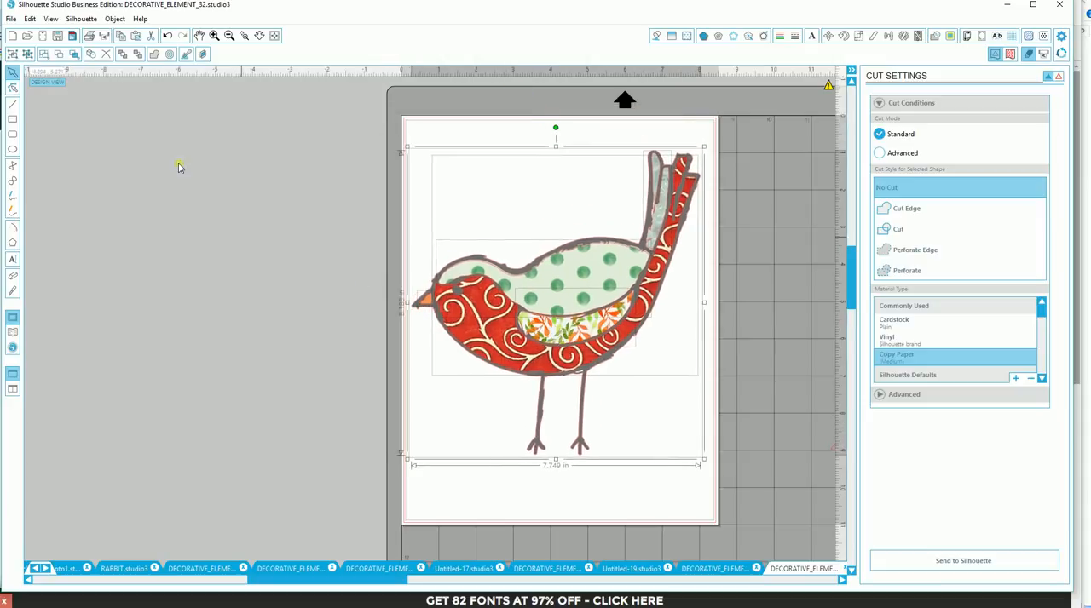
- Fine-position the polka-dot back piece and the orange beak piece inside their grey outlines
click(246, 36)
click(493, 280)
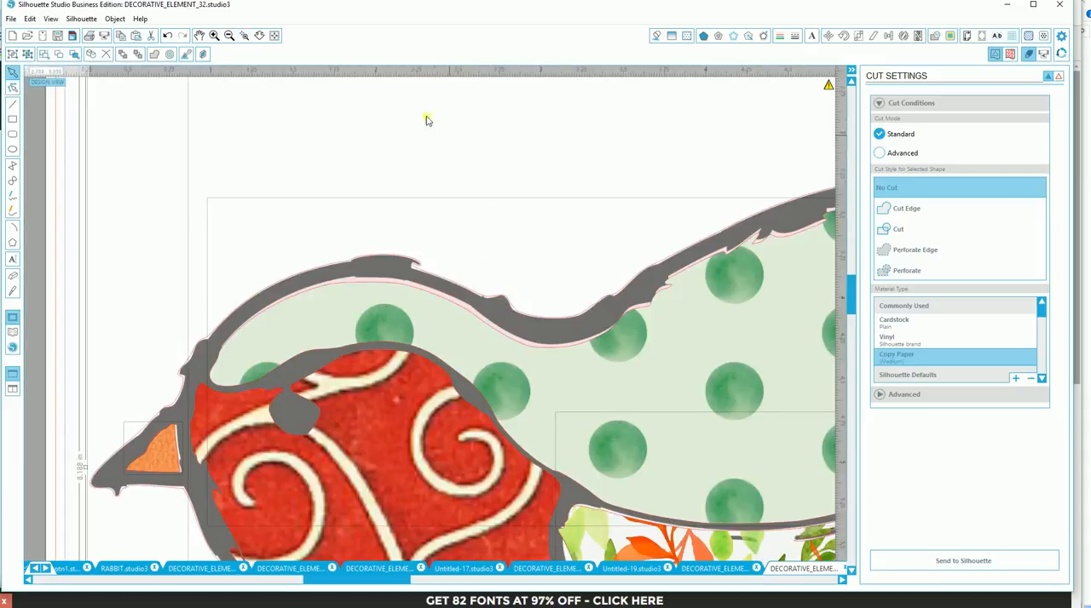
click(42, 330)
drag(374, 318, 376, 313)
click(166, 458)
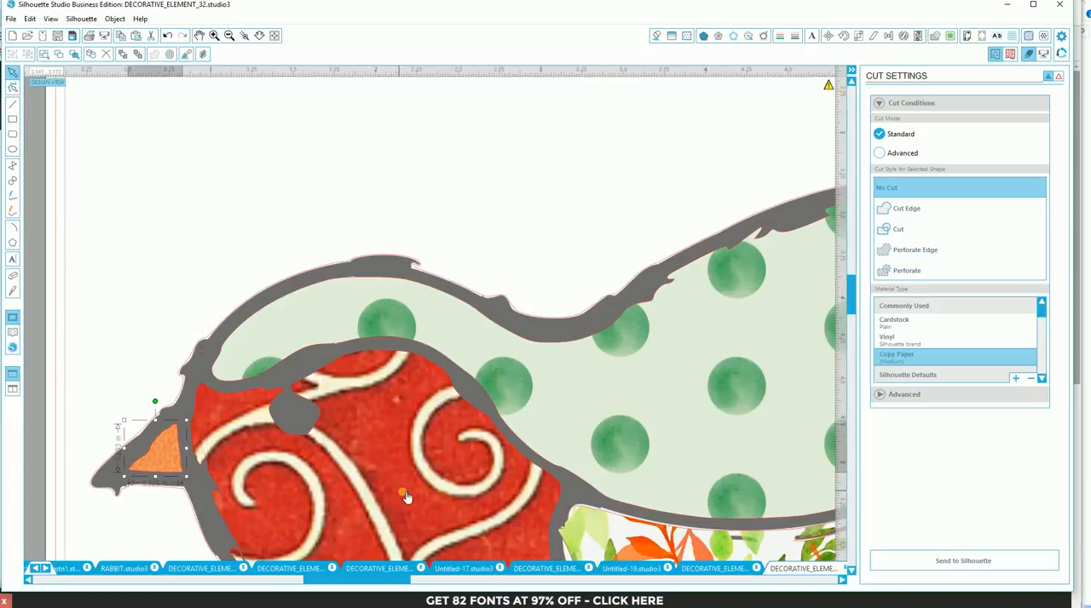
- Nudge the leaf-patterned wing piece until it sits snugly inside its grey outline
scroll(578, 511, down, 5)
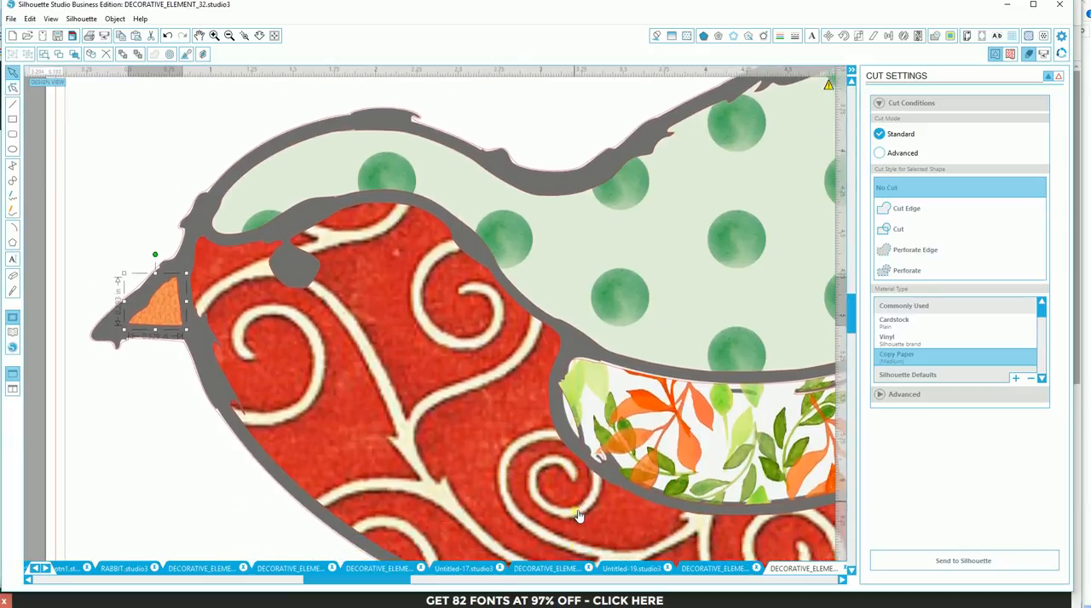
scroll(578, 516, down, 5)
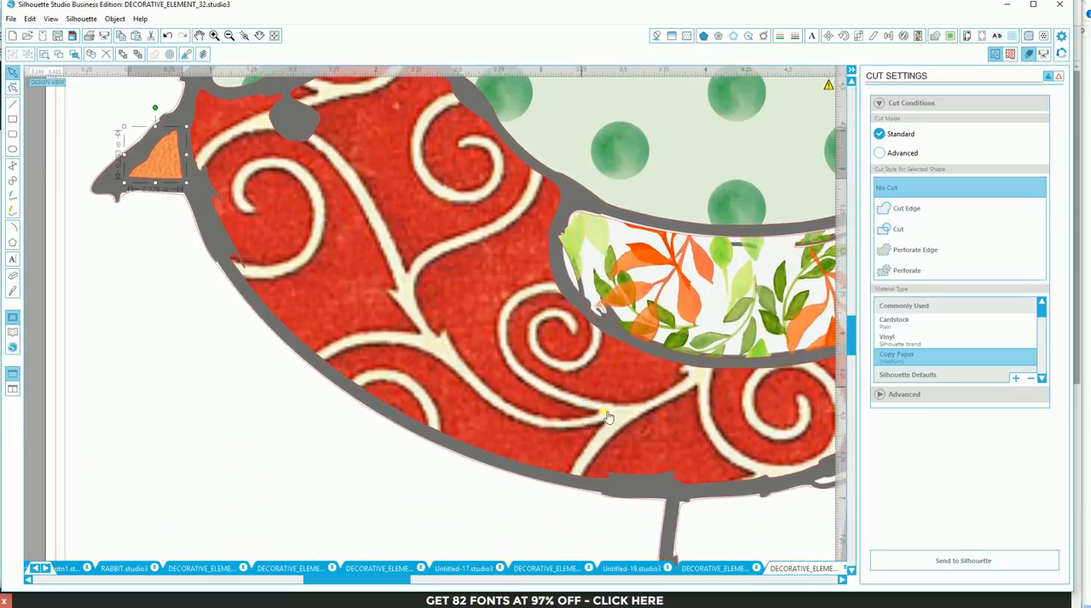
click(664, 276)
mouse_move(664, 275)
mouse_down()
mouse_move(679, 283)
mouse_move(666, 278)
mouse_up()
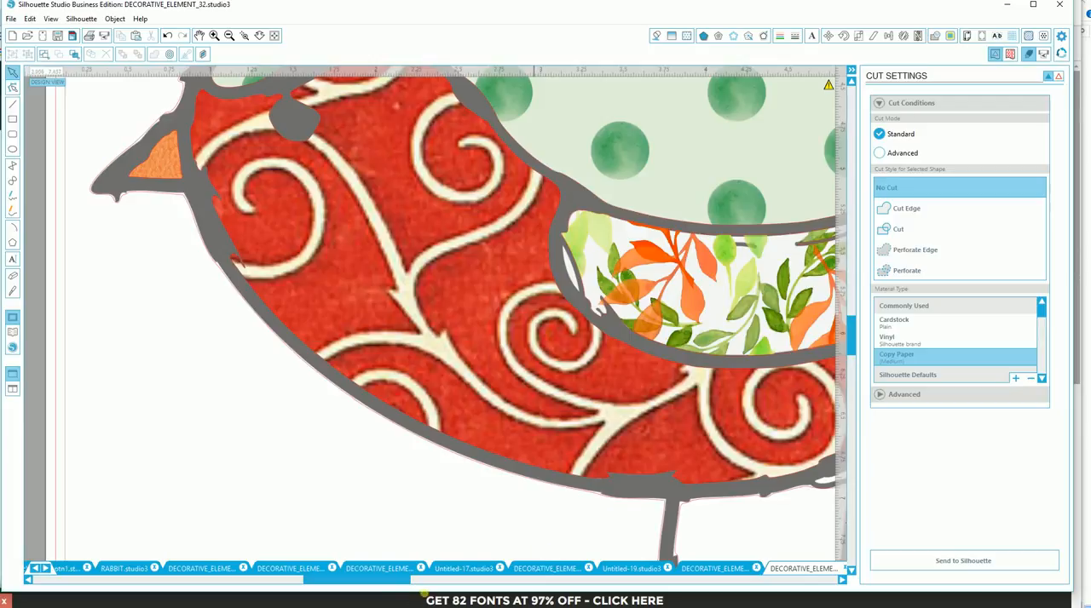
drag(401, 580, 490, 580)
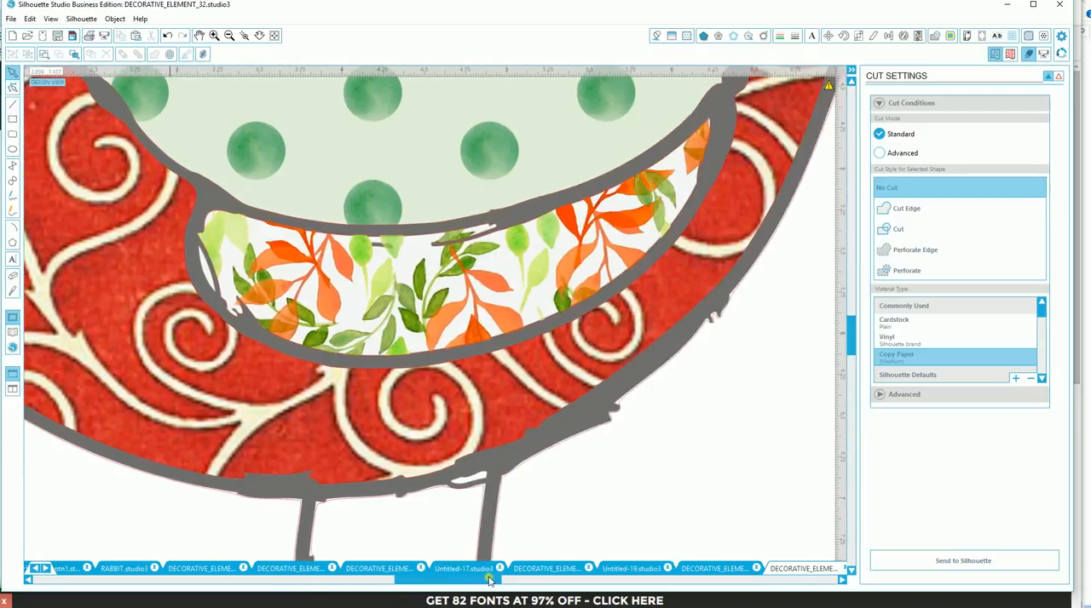
click(694, 195)
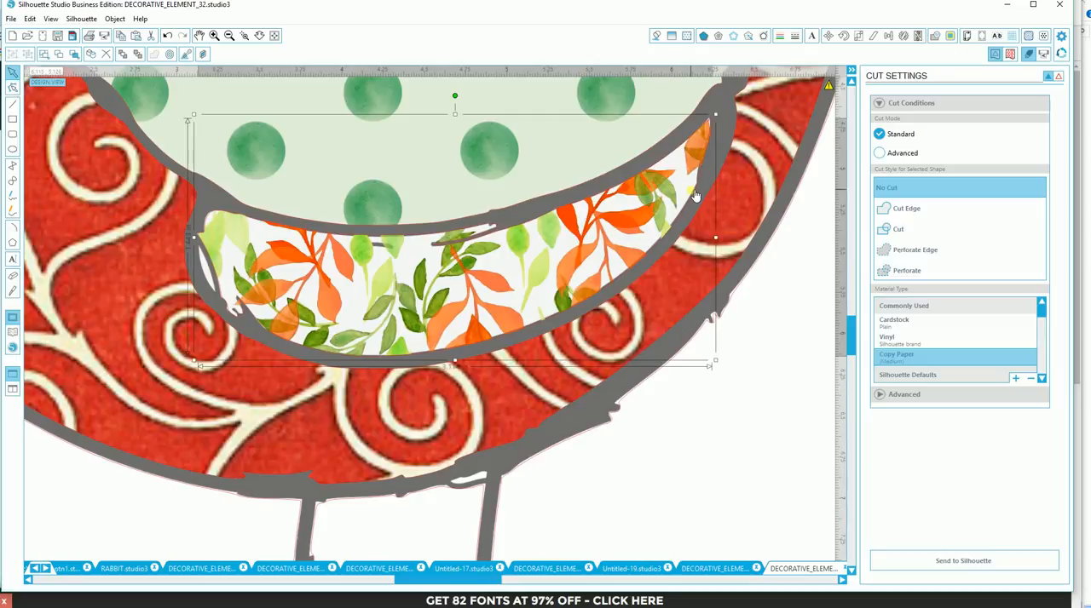
key(Down)
key(Down)
key(Down)
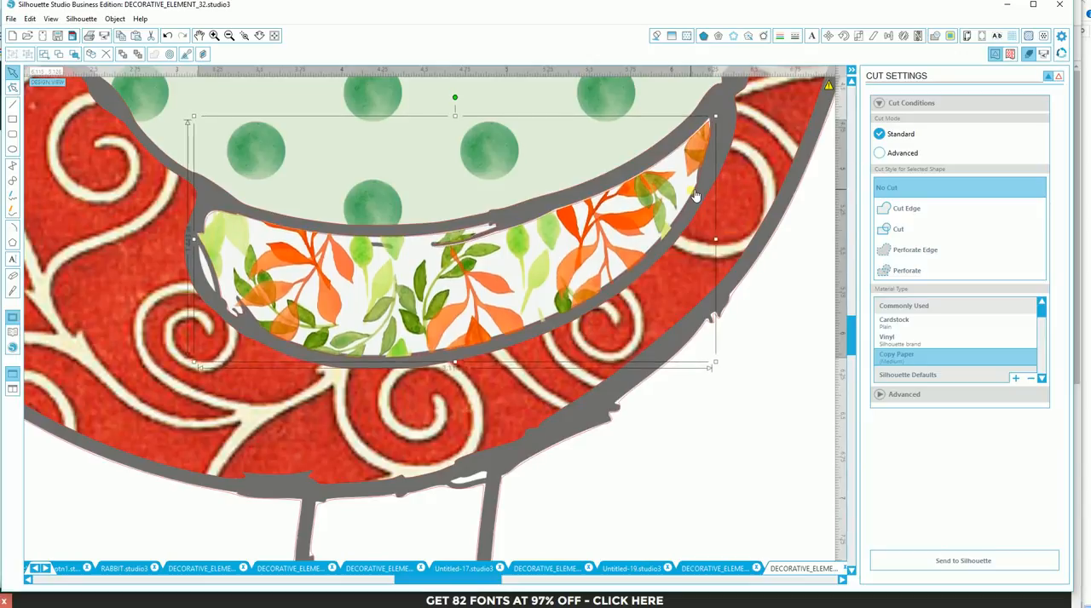
key(Up)
key(Up)
key(Left)
key(Up)
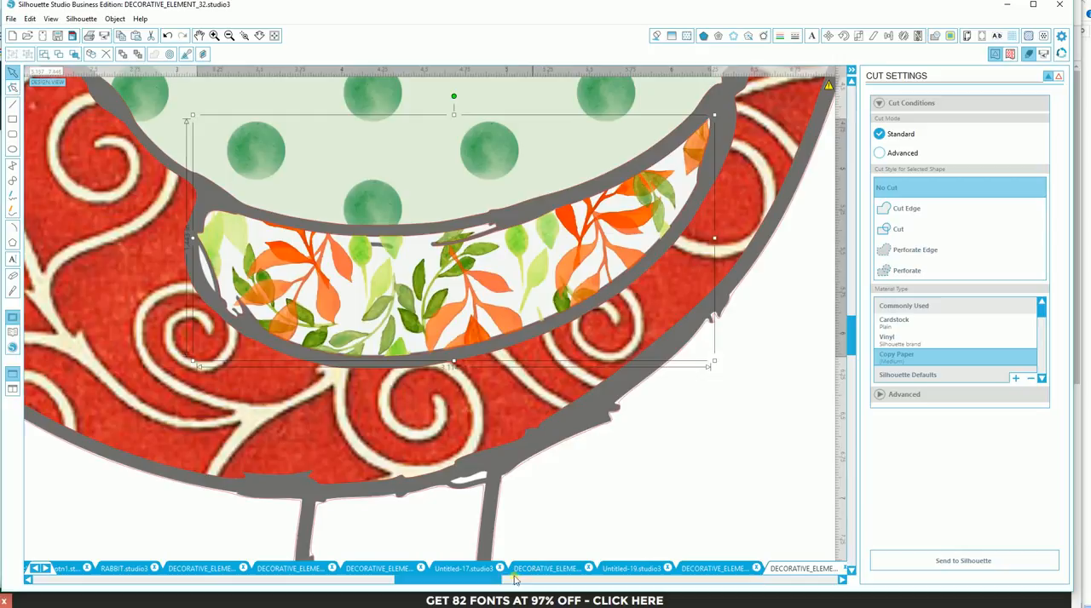
- Replace the polka-dot fill of the bird's back with the green leaf-and-flower-sprig pattern
drag(495, 583, 544, 585)
drag(852, 357, 857, 261)
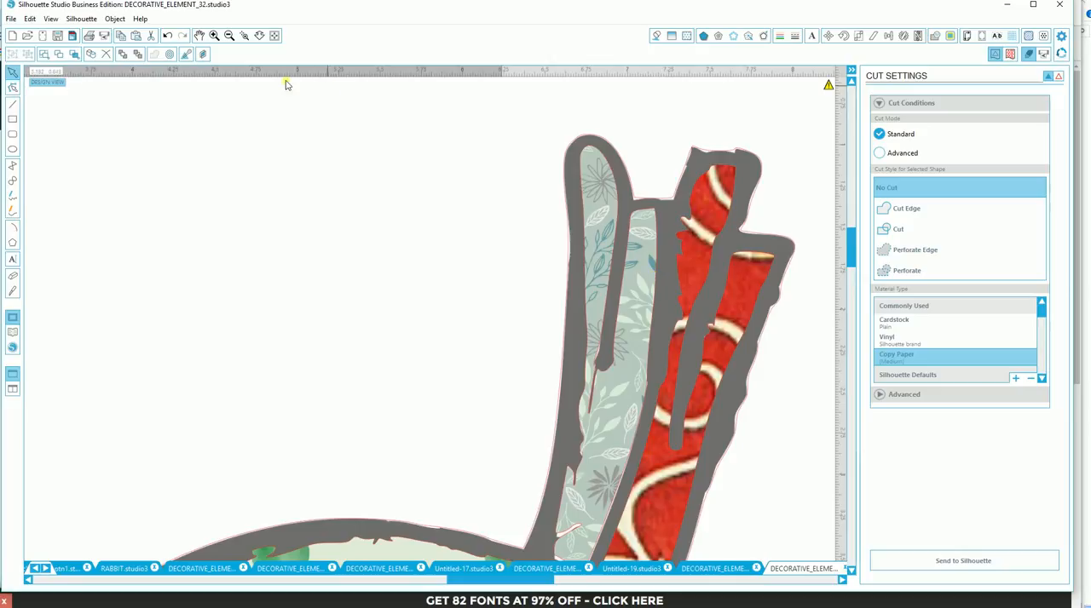
click(228, 36)
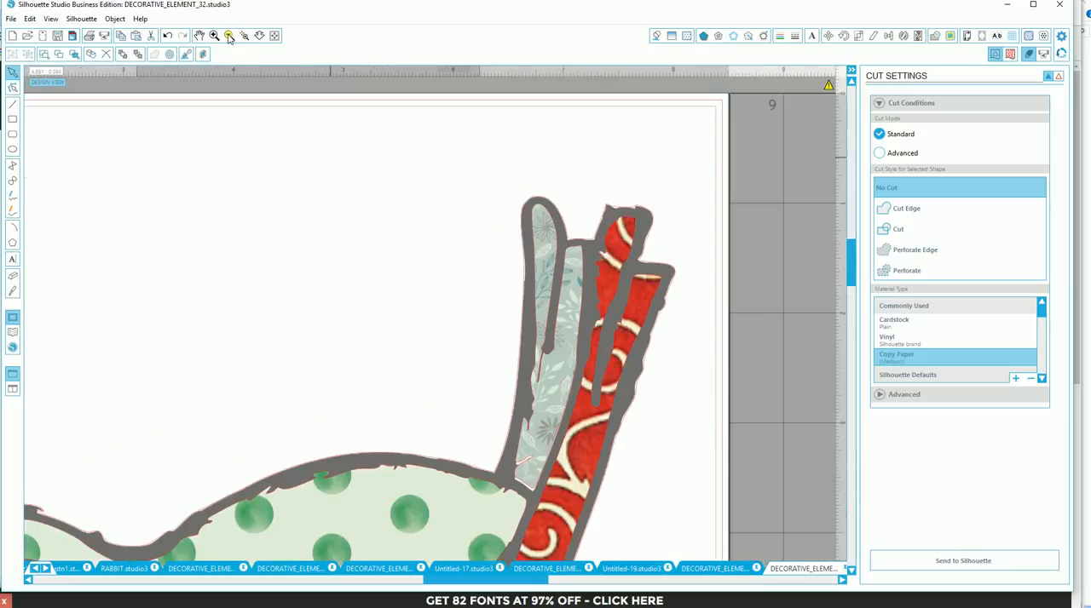
click(228, 38)
click(228, 37)
click(228, 38)
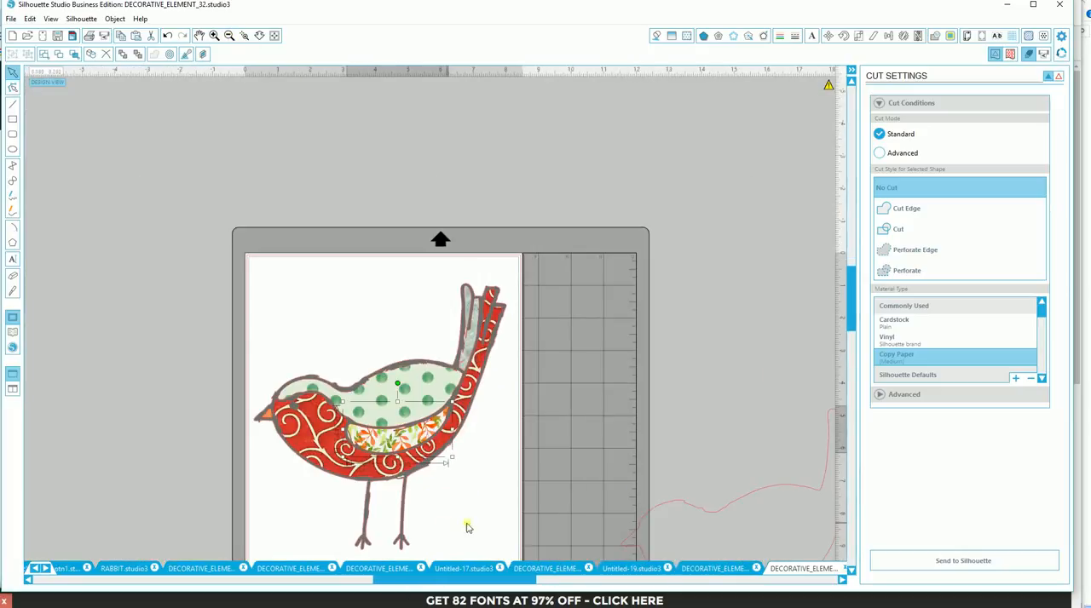
click(408, 328)
click(406, 393)
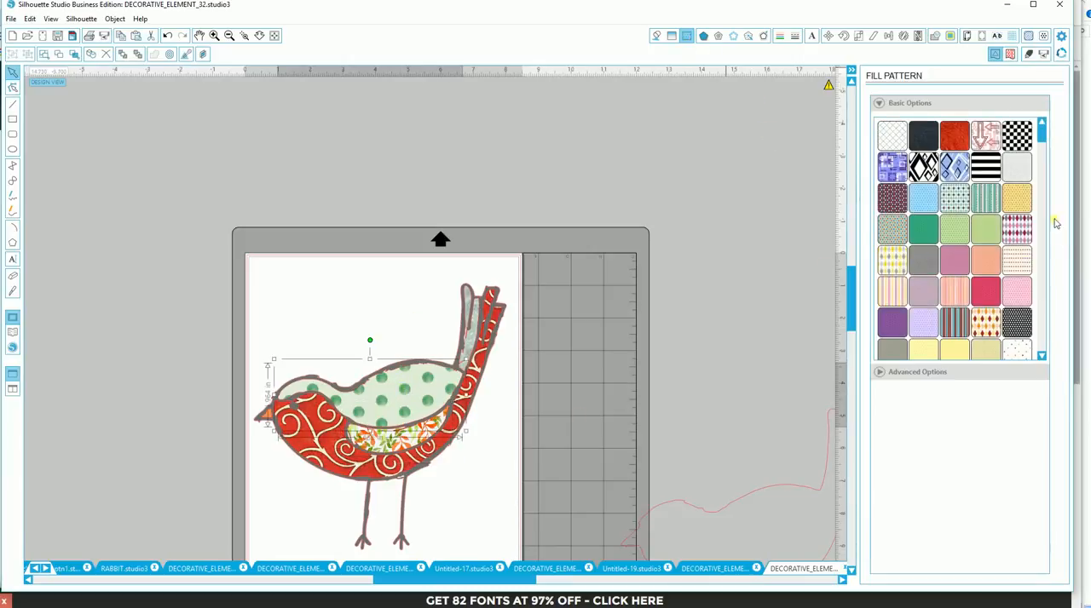
drag(1045, 140, 1043, 207)
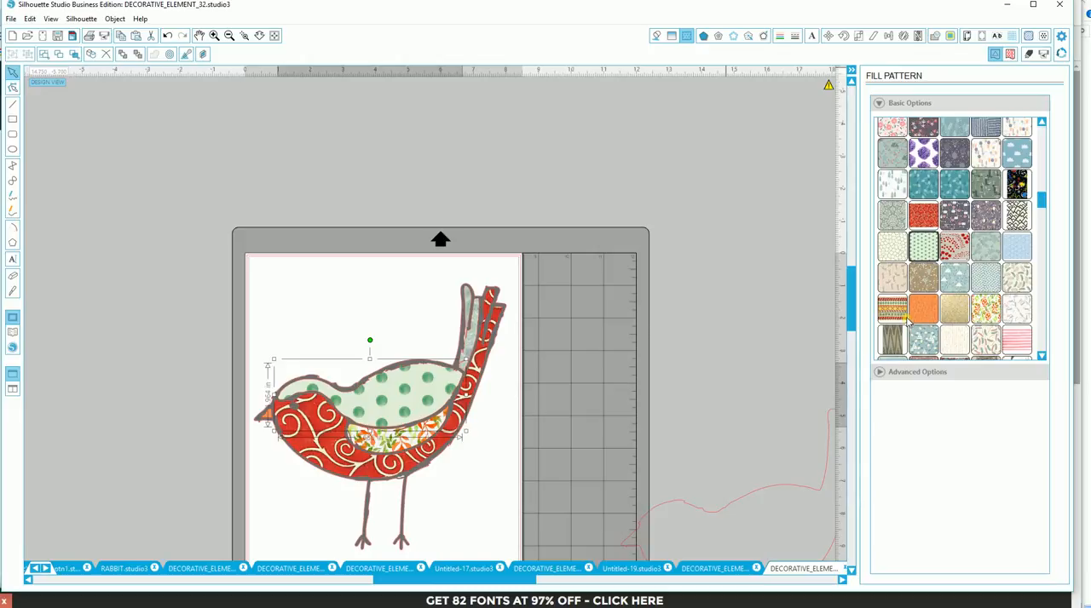
scroll(907, 317, down, 4)
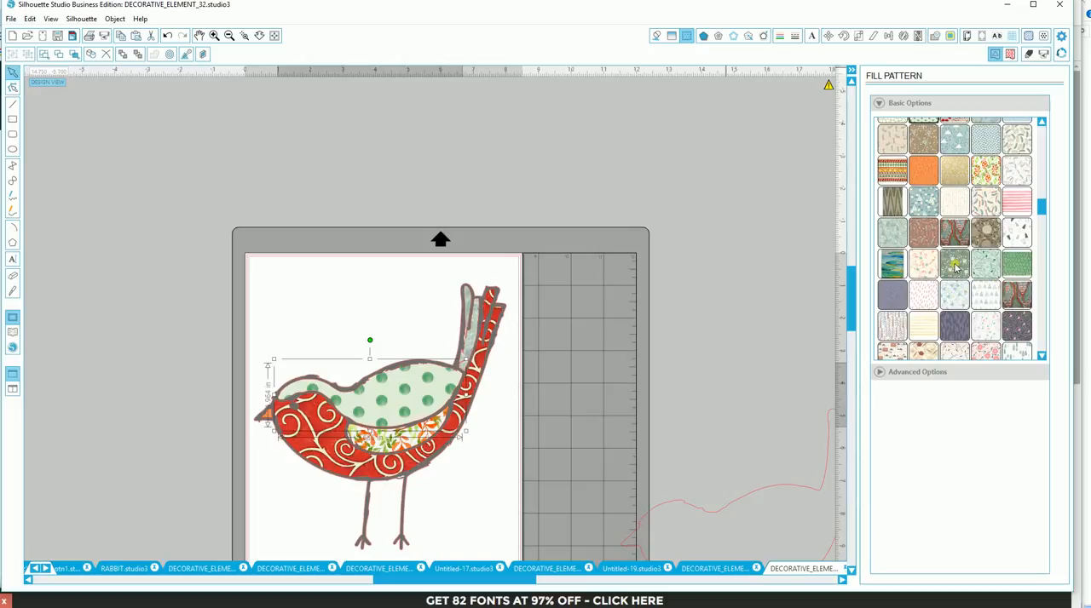
click(954, 265)
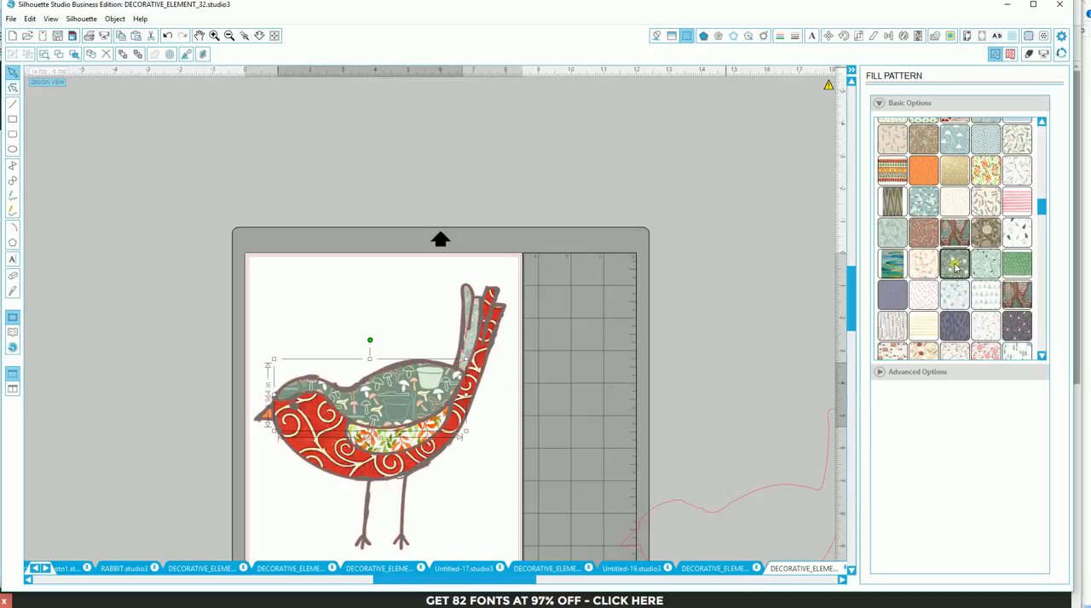
click(1018, 266)
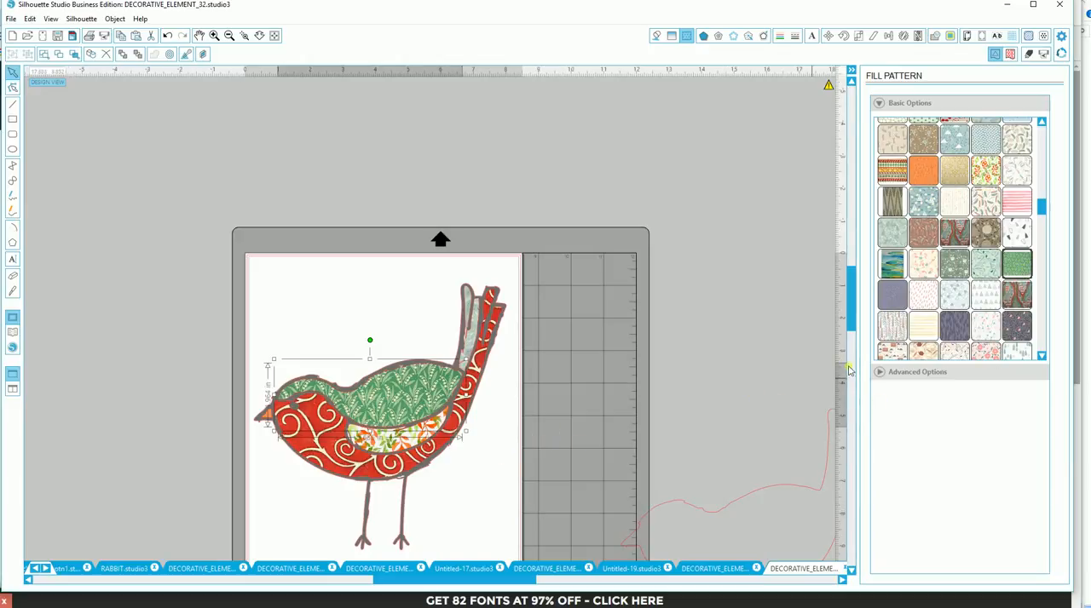
- Scale the green pattern on the bird's back to 130.3% in the advanced fill options
click(882, 373)
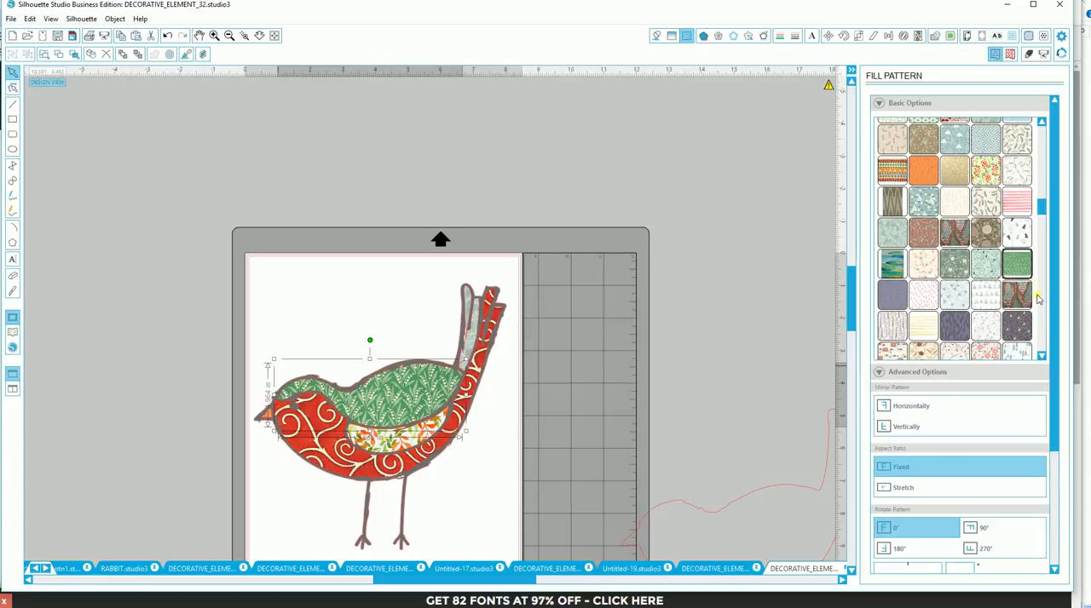
drag(1043, 207, 1043, 219)
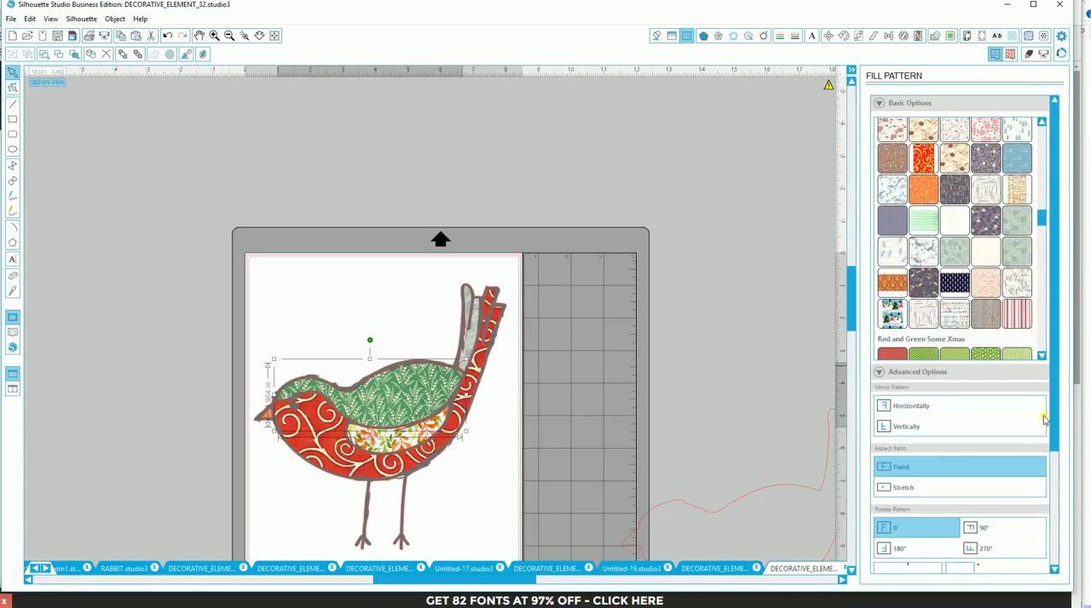
drag(1057, 418, 1055, 533)
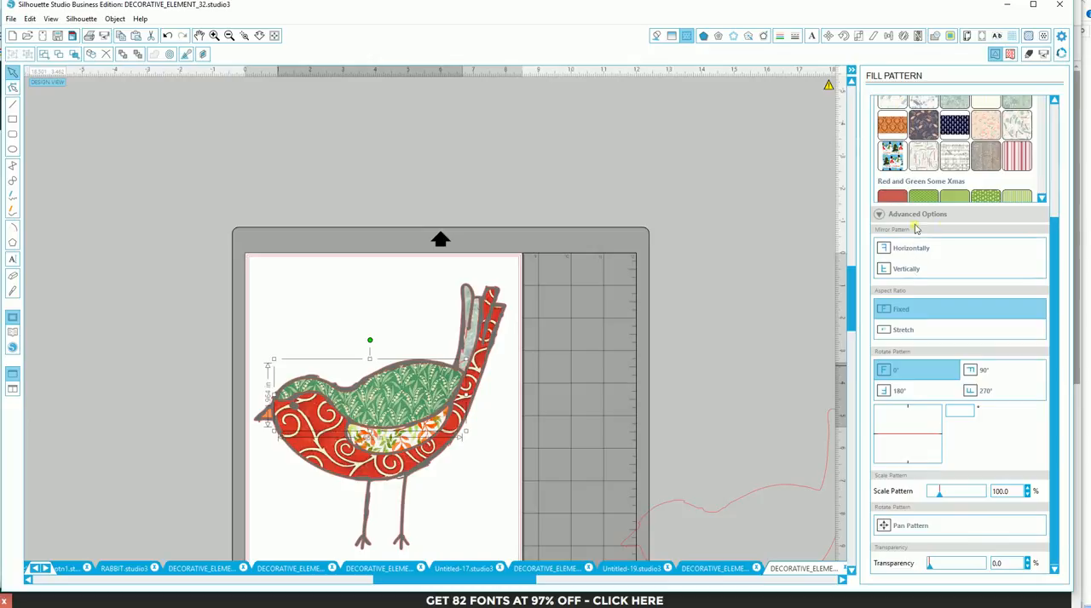
mouse_move(938, 501)
mouse_down()
mouse_move(954, 499)
mouse_move(943, 502)
mouse_up()
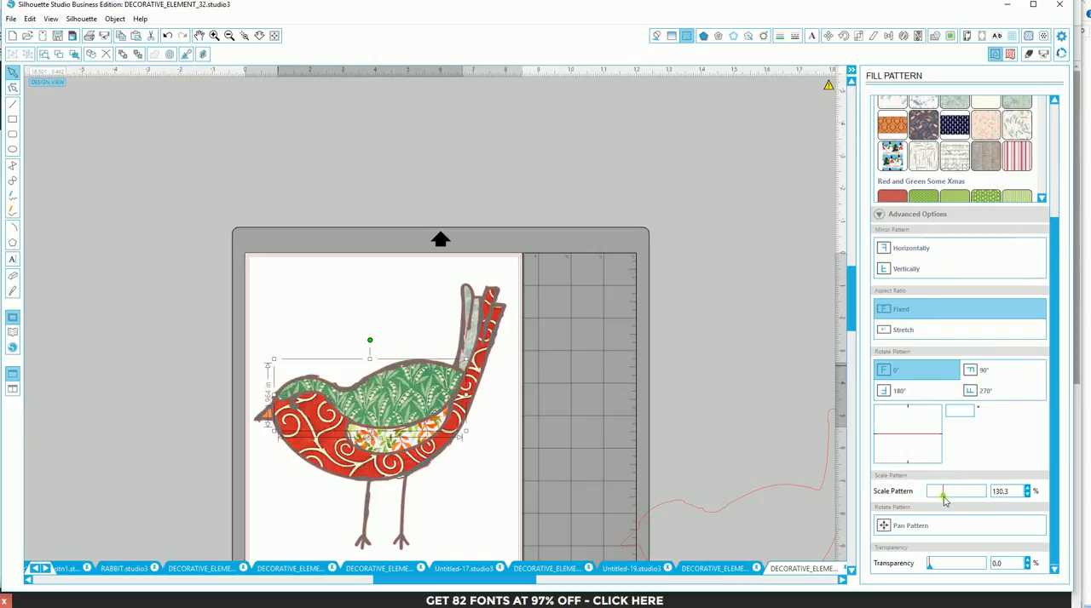
- Scale the red swirl pattern on the bird's body to 74.1% and rotate it to -34.0 degrees
click(474, 368)
drag(934, 498, 939, 507)
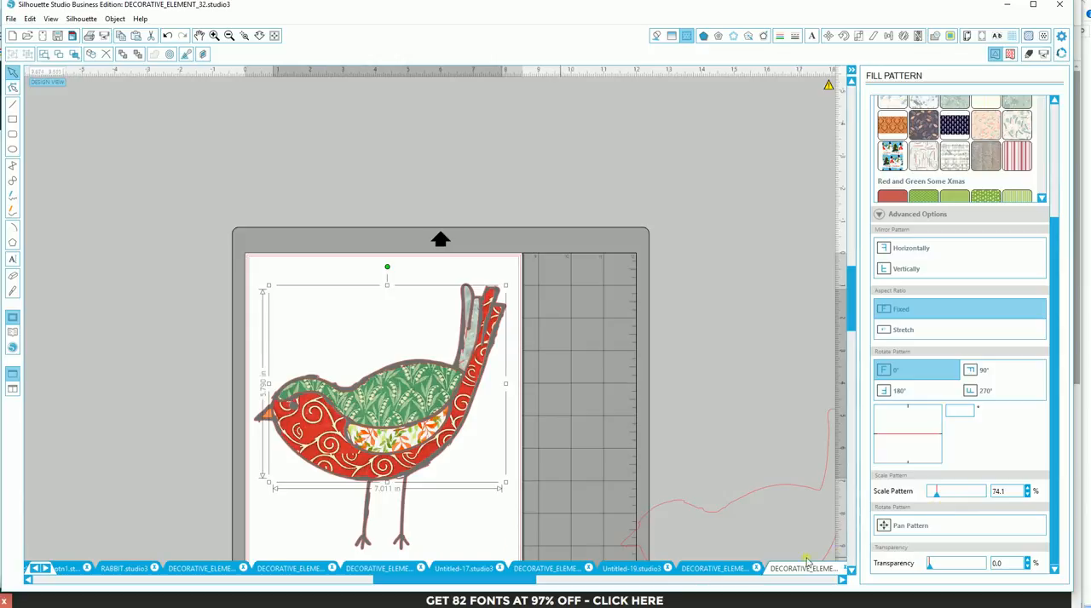
drag(937, 439, 937, 416)
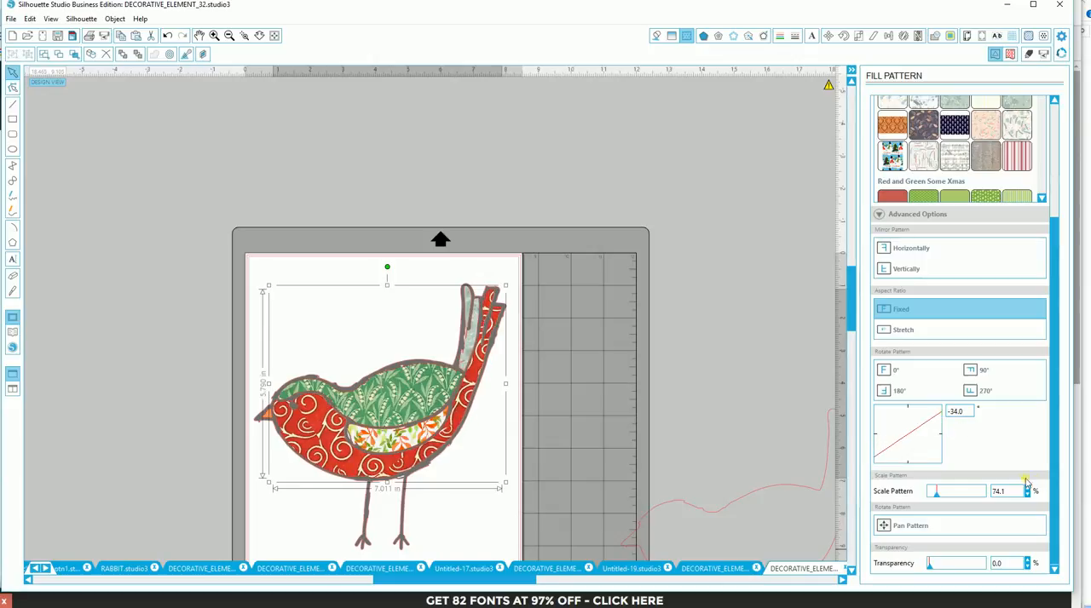
- Pan the red swirl pattern slightly within the bird's body, then finish the pattern adjustment
click(886, 527)
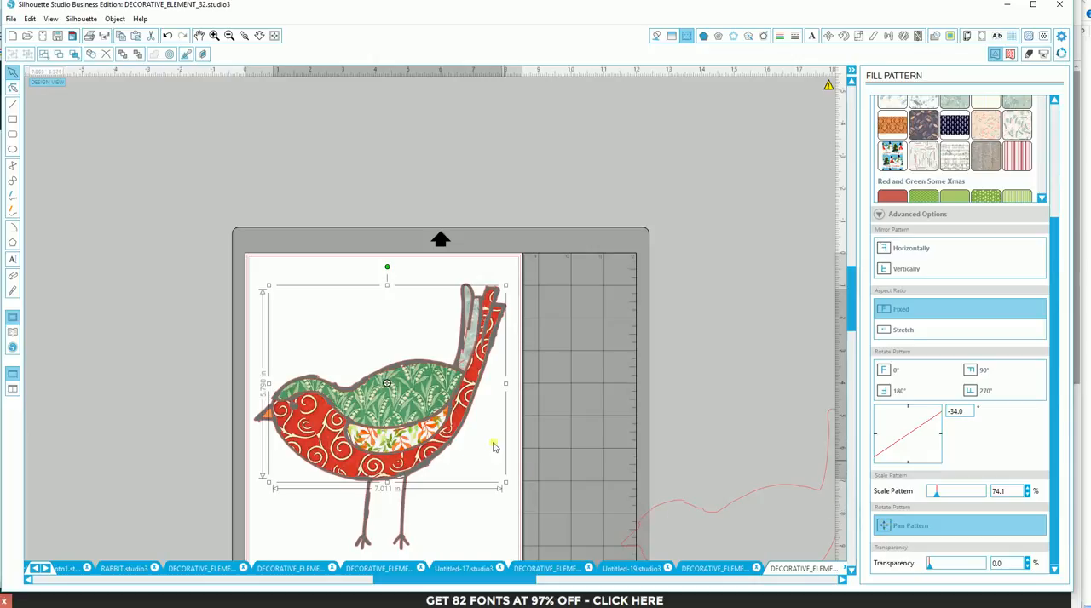
mouse_move(344, 464)
mouse_down()
mouse_move(357, 479)
mouse_move(349, 482)
mouse_move(345, 461)
mouse_up()
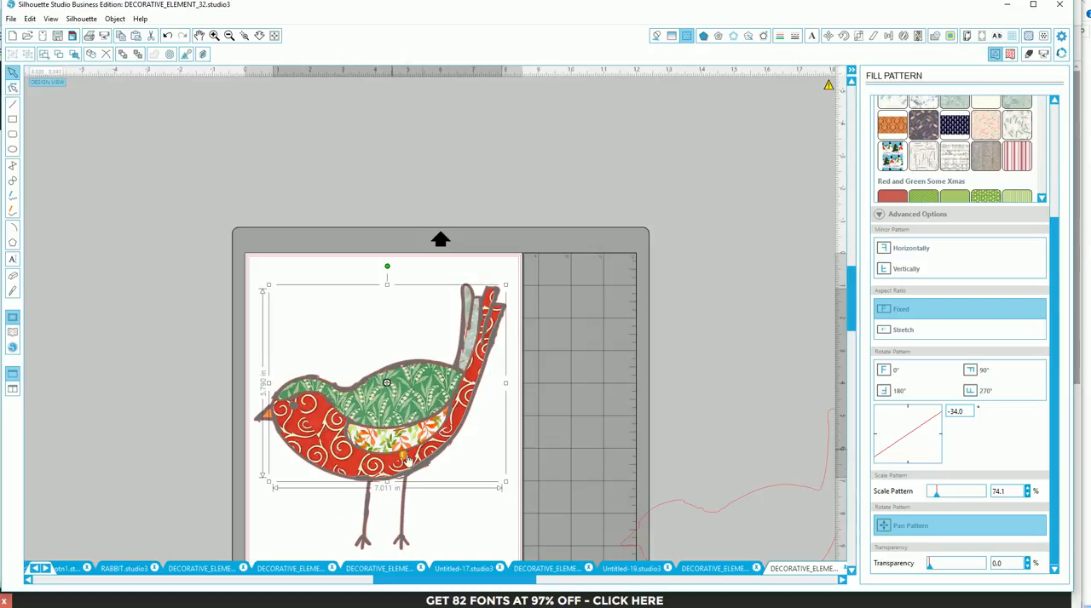
drag(337, 450, 336, 447)
click(718, 451)
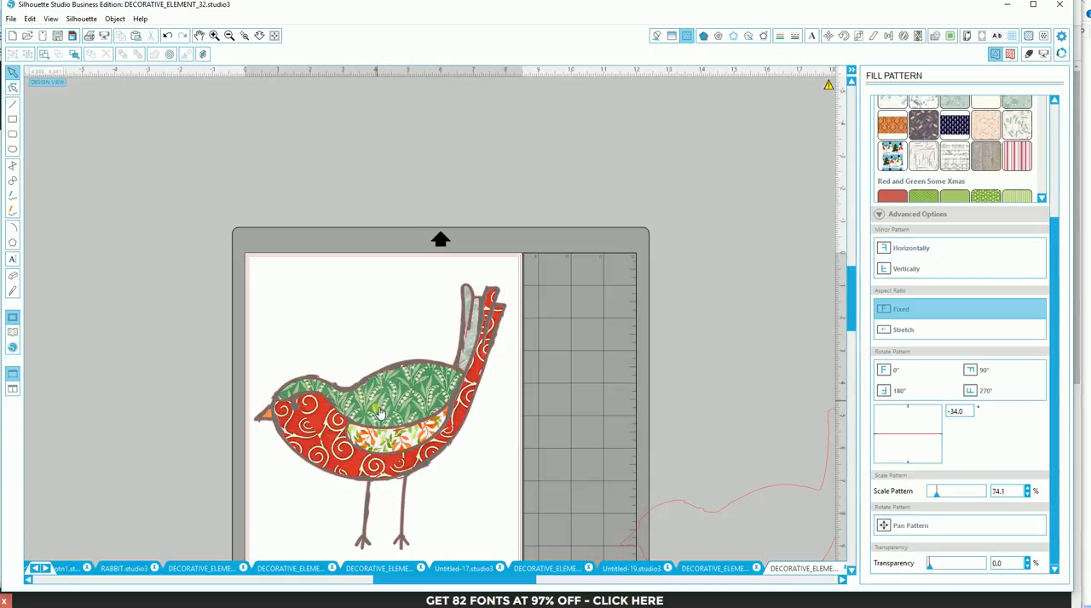
click(465, 358)
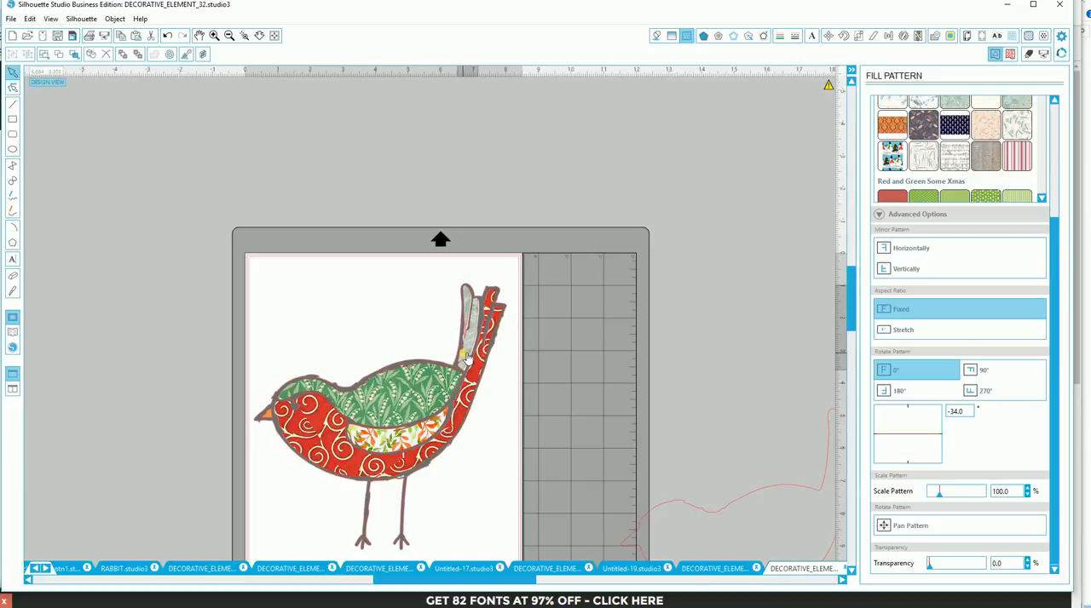
click(467, 360)
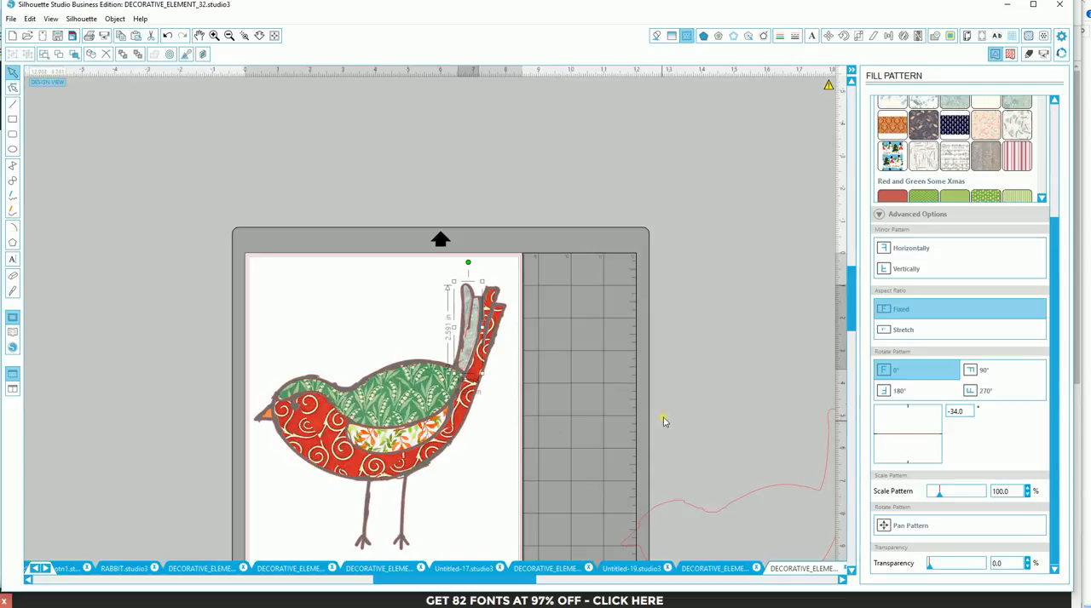
click(722, 346)
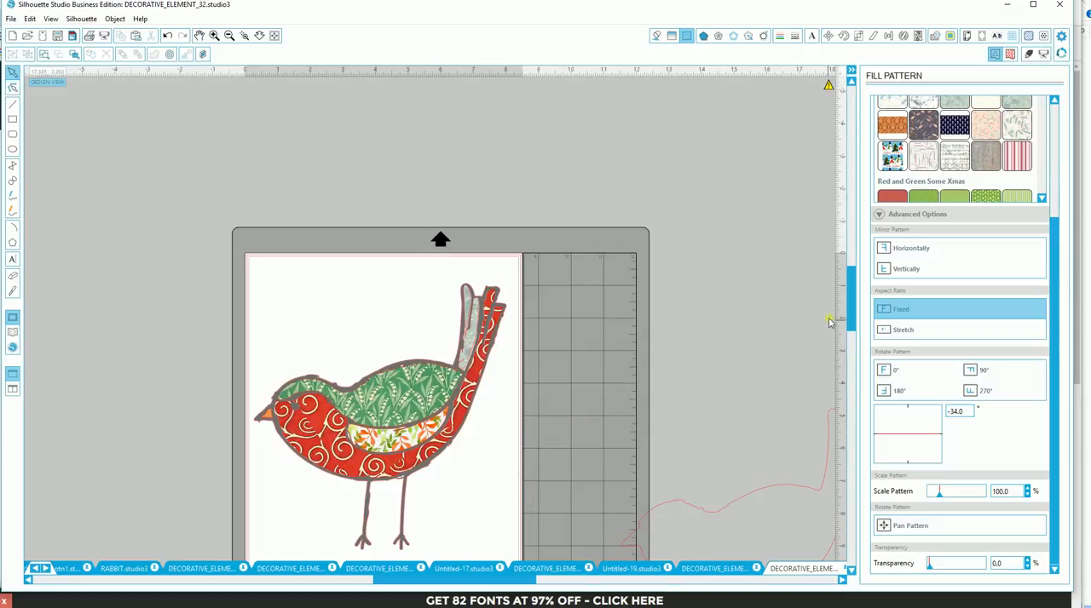
- Turn the cut-line preview back on and examine the cut lines around the patterned bird up close
drag(855, 319, 855, 337)
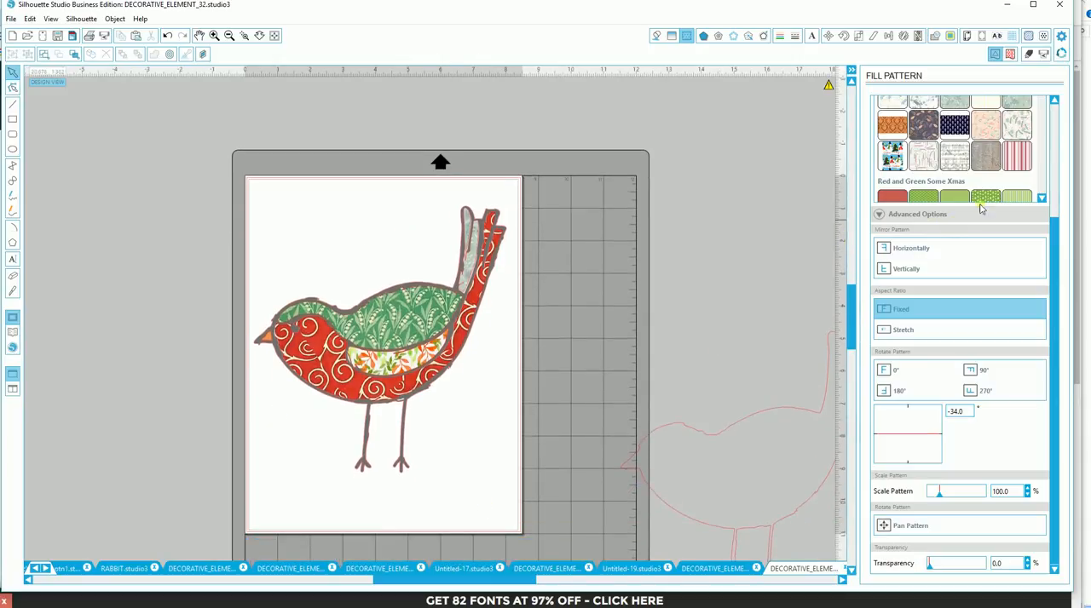
click(1029, 55)
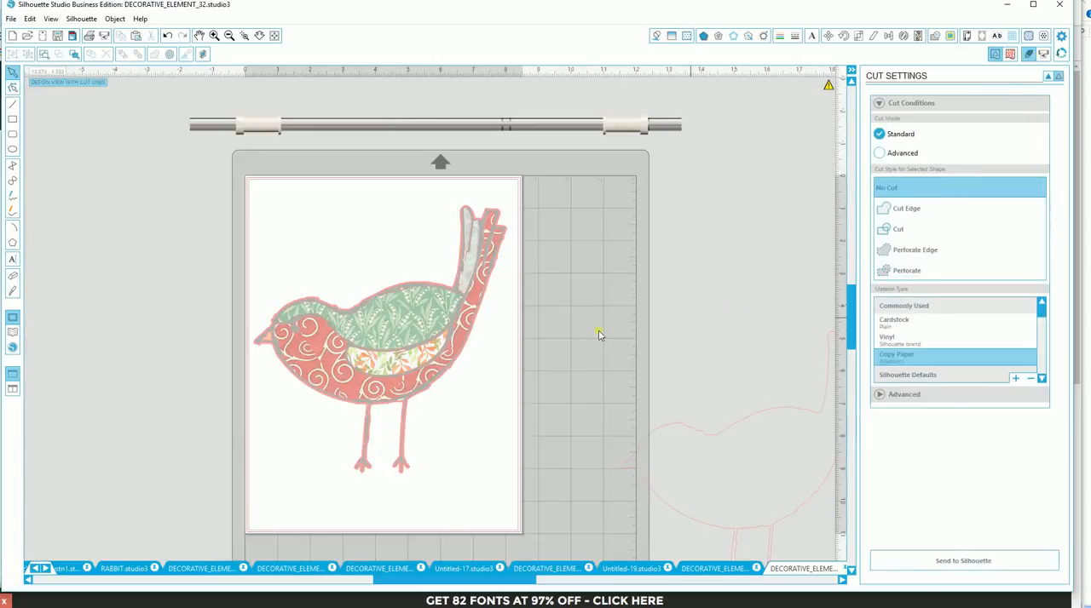
click(245, 36)
click(365, 326)
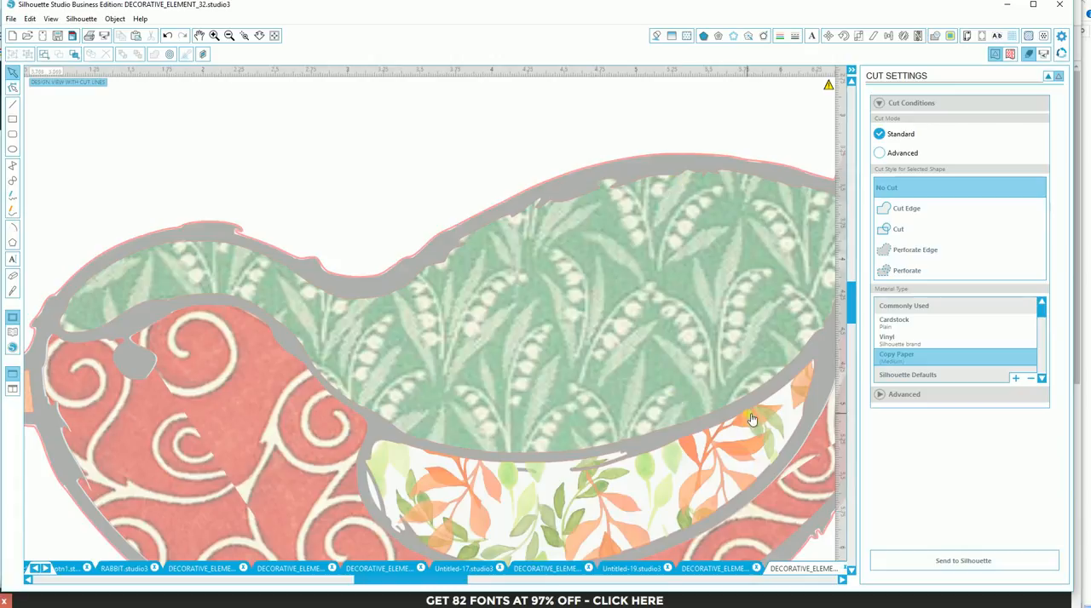
scroll(752, 420, down, 4)
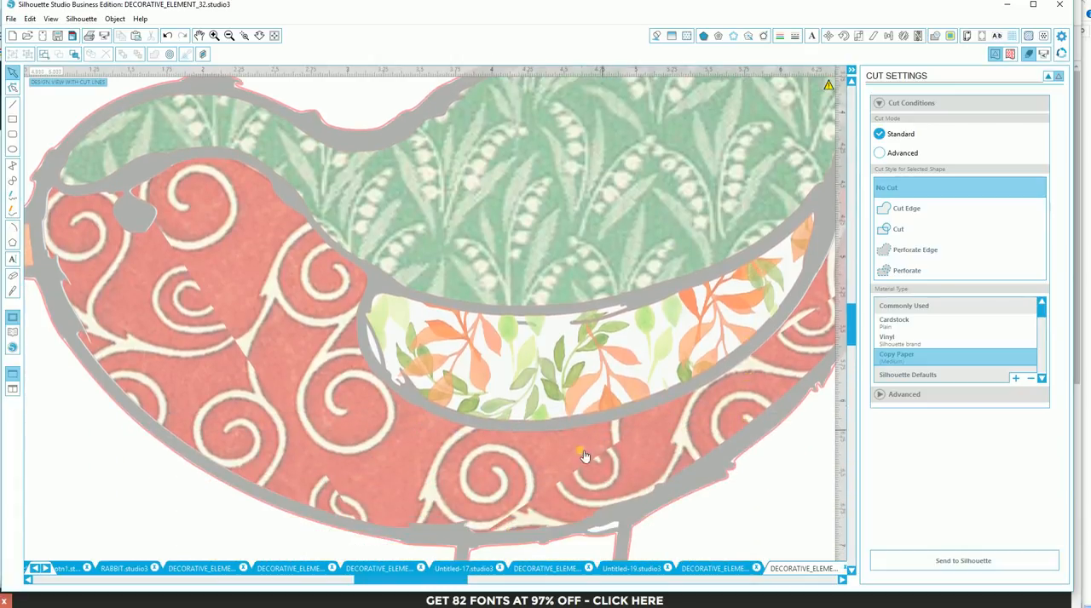
- Examine the cut lines along the patterned bird's belly and back, and turn the cut-line preview off
scroll(589, 470, down, 2)
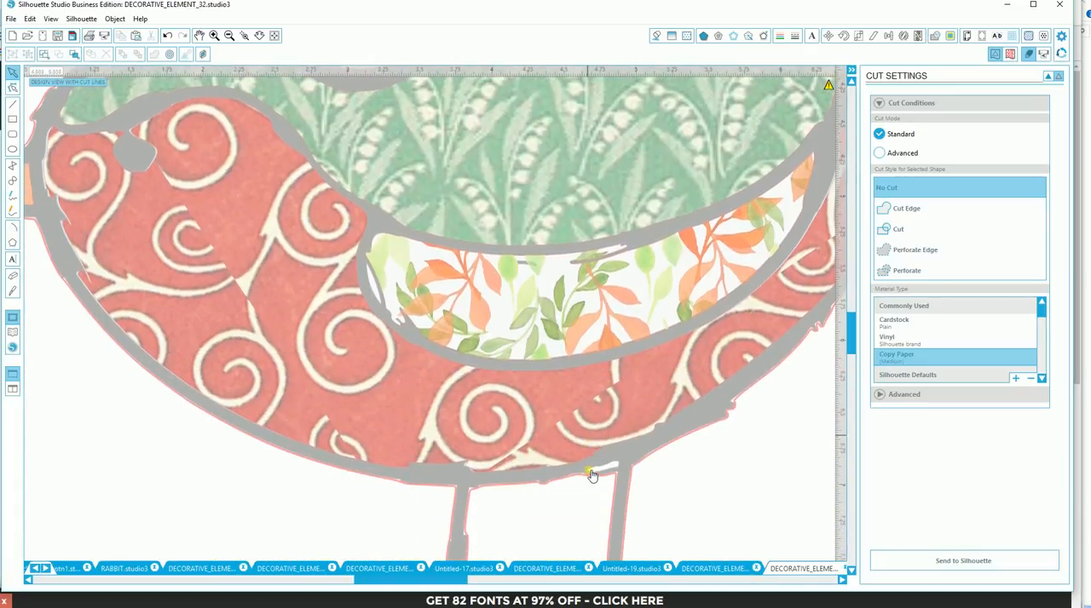
scroll(592, 476, down, 2)
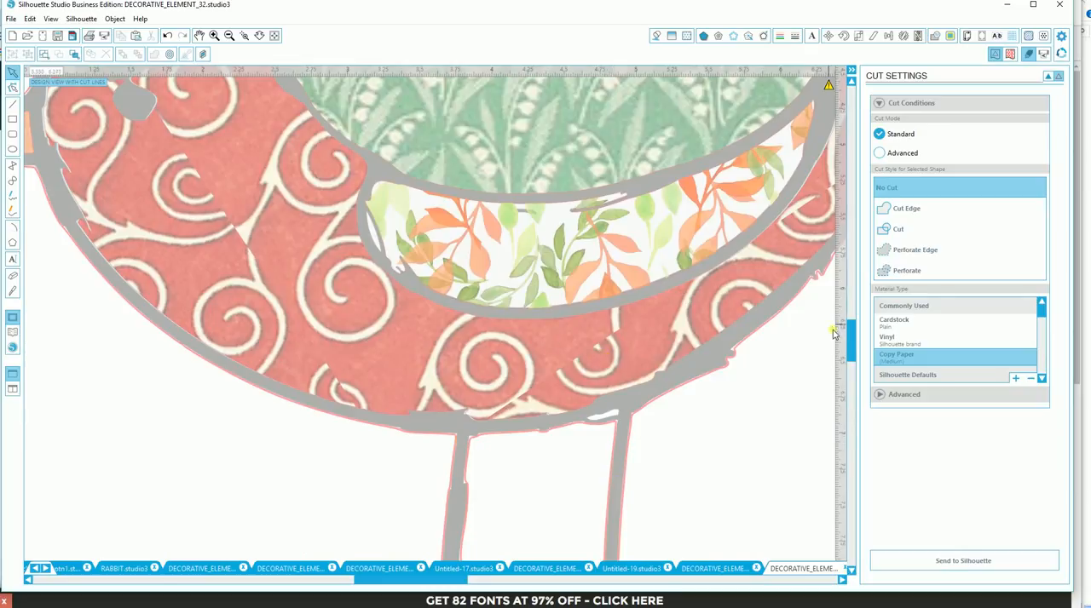
drag(849, 351, 849, 321)
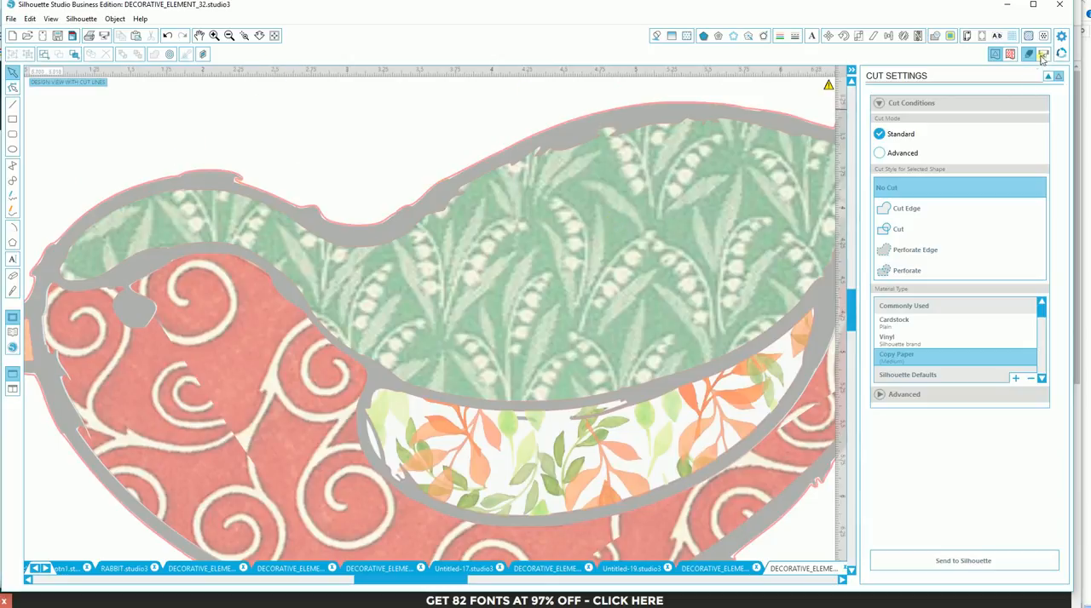
click(1053, 77)
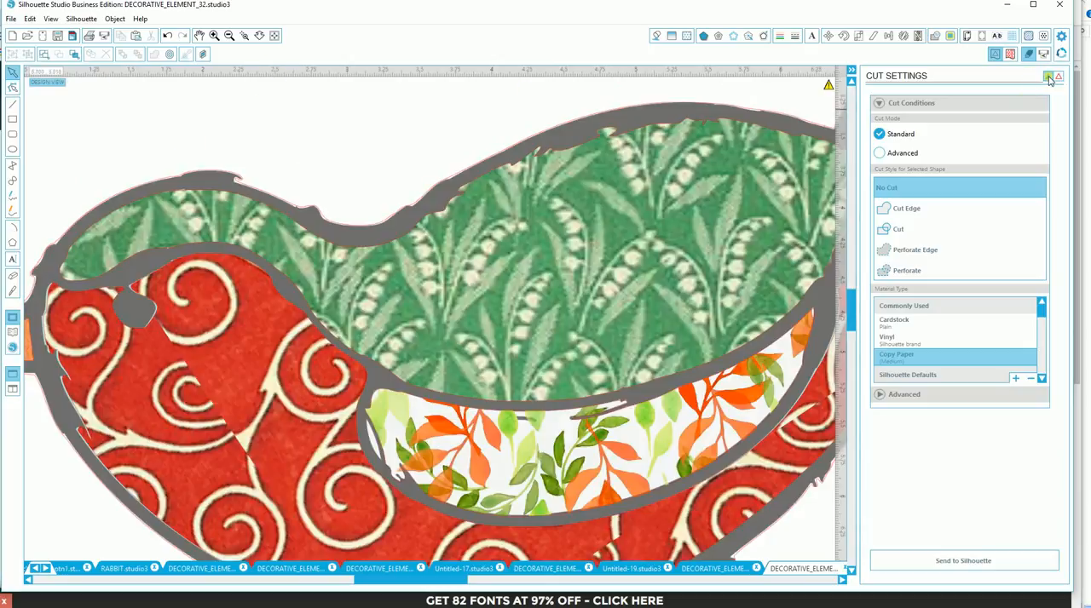
- Select all the pieces of the patterned bird on the page and group them into one object
click(230, 40)
click(230, 39)
click(230, 39)
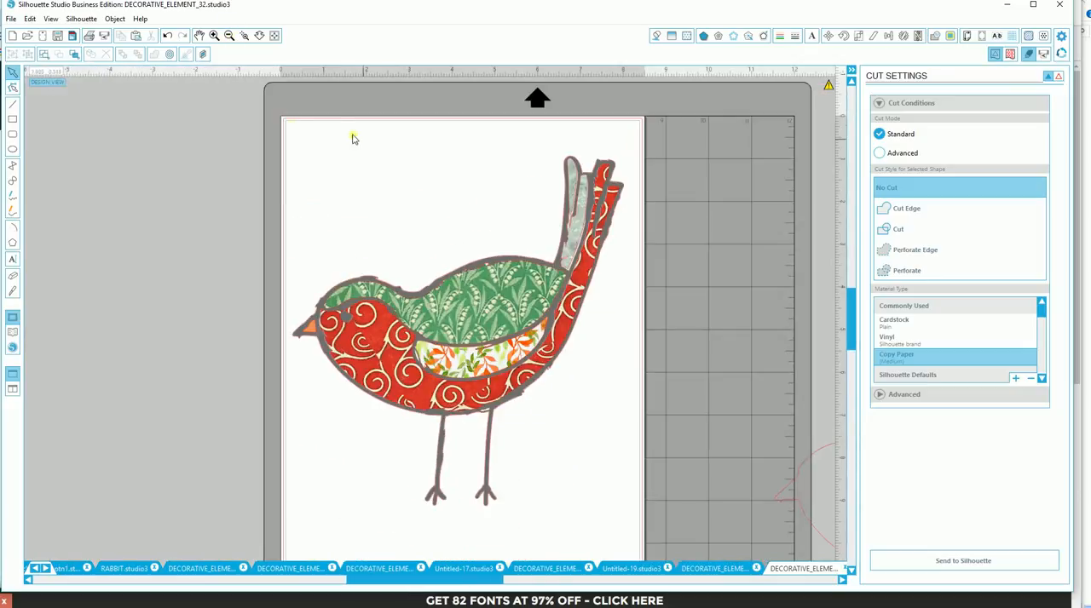
drag(281, 124, 647, 511)
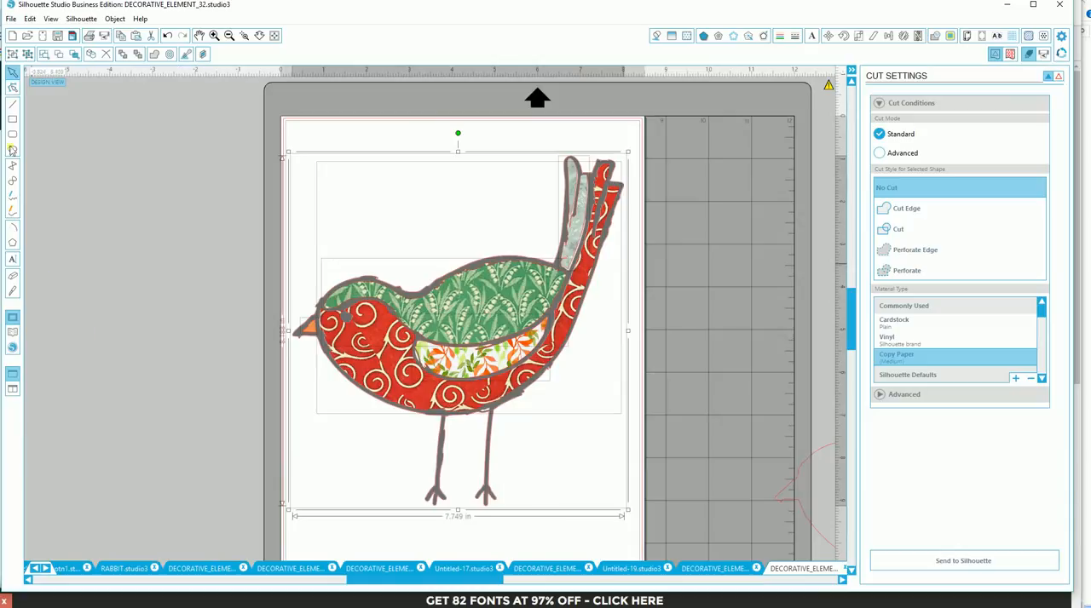
click(19, 53)
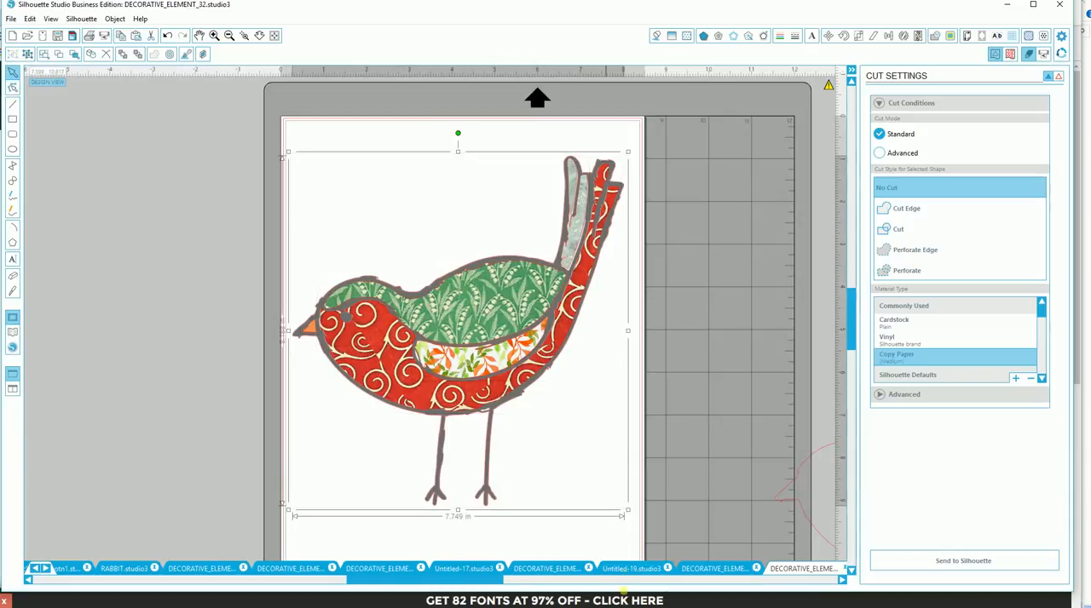
- Look through the open documents and switch to the one containing the stacked birds and their patterned silhouette
click(560, 570)
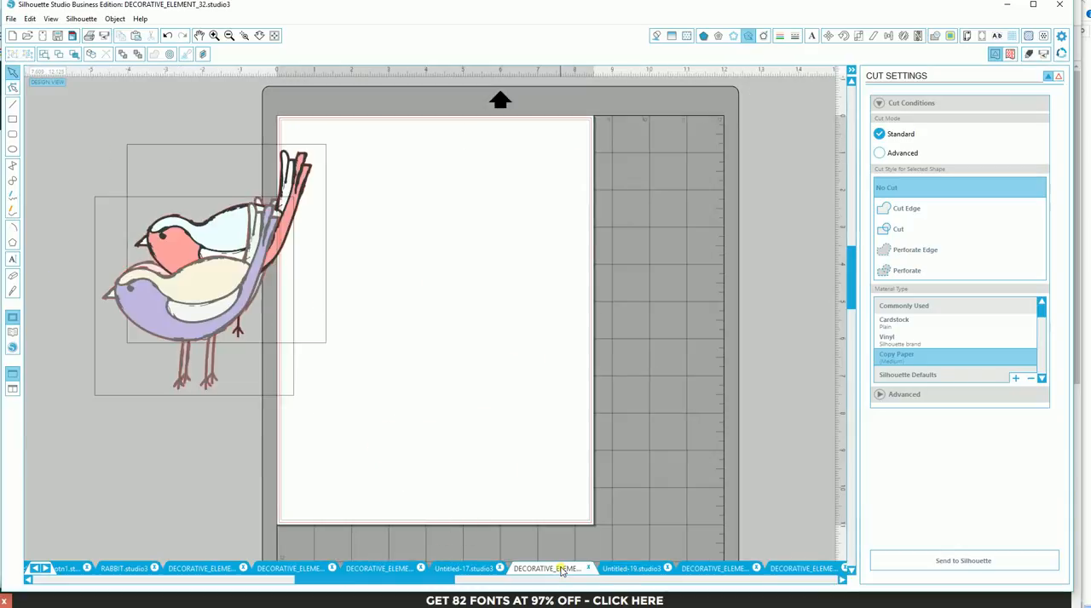
click(621, 570)
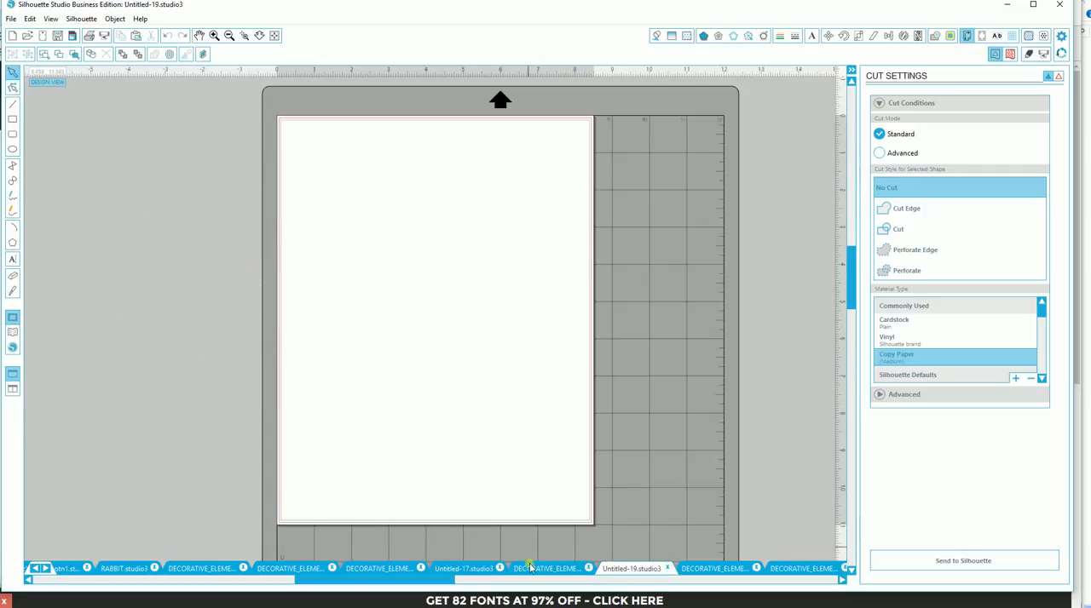
click(456, 569)
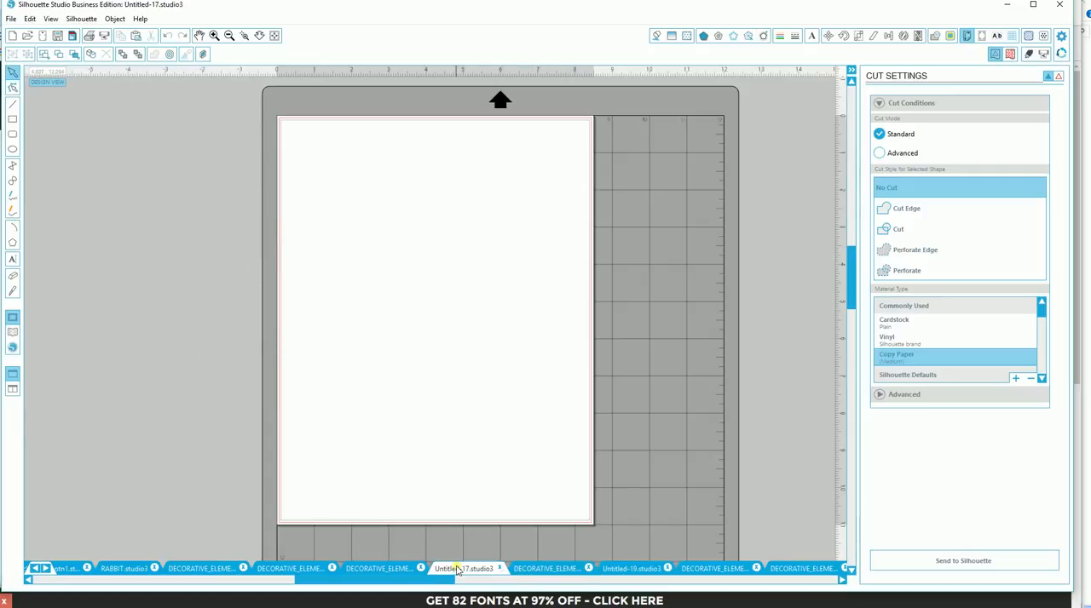
click(701, 569)
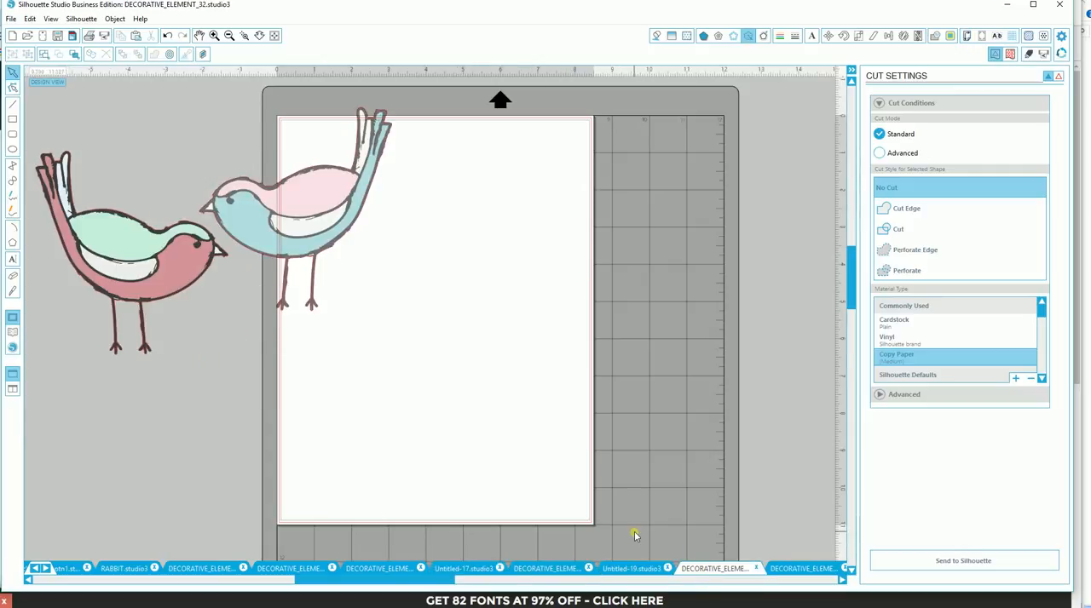
click(289, 571)
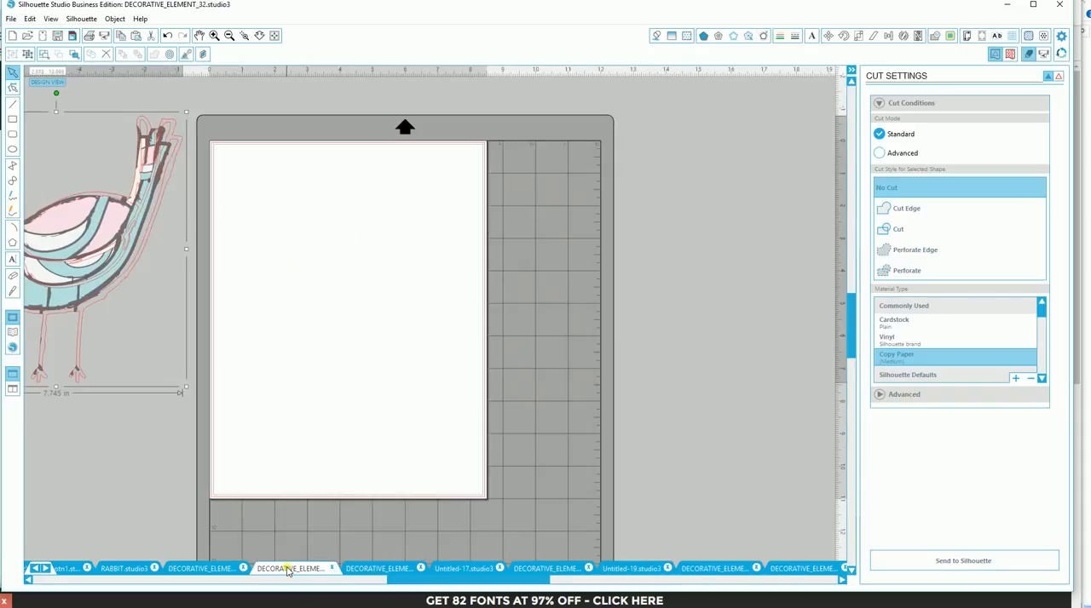
click(358, 572)
- Move the patterned silhouette stack and the coloured bird stack so they sit side by side on the page
mouse_move(311, 338)
mouse_down()
mouse_move(351, 362)
mouse_move(317, 353)
mouse_up()
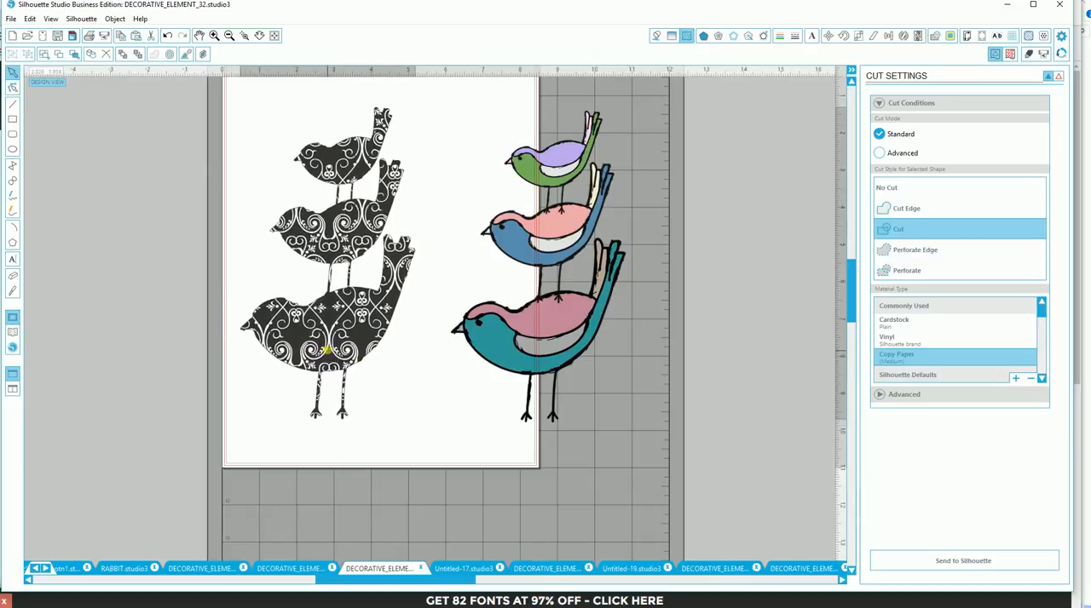
drag(506, 343, 475, 341)
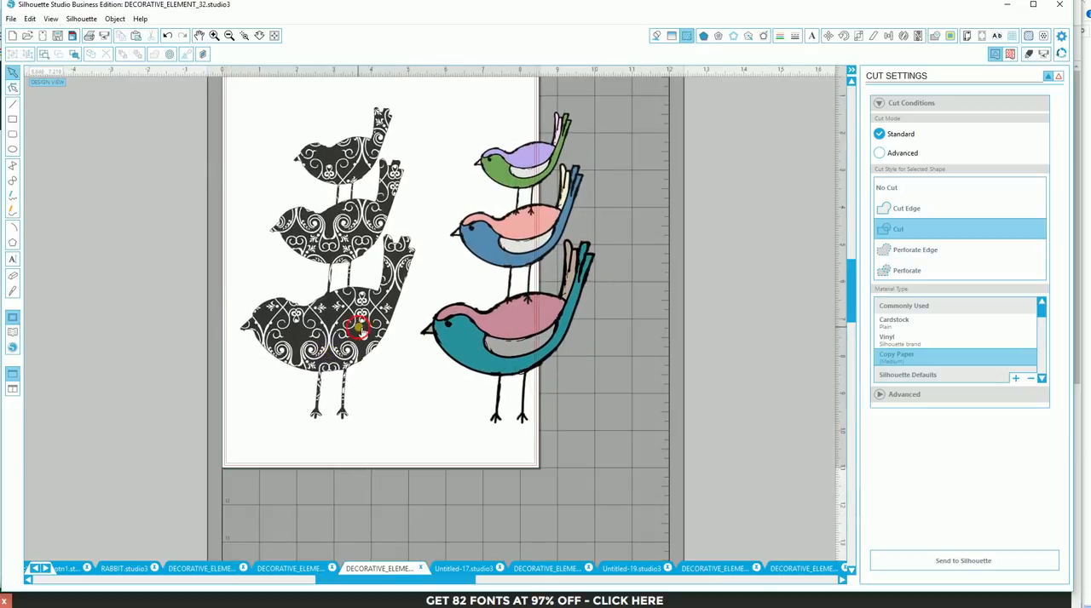
drag(362, 330, 335, 325)
click(499, 337)
drag(498, 336, 453, 332)
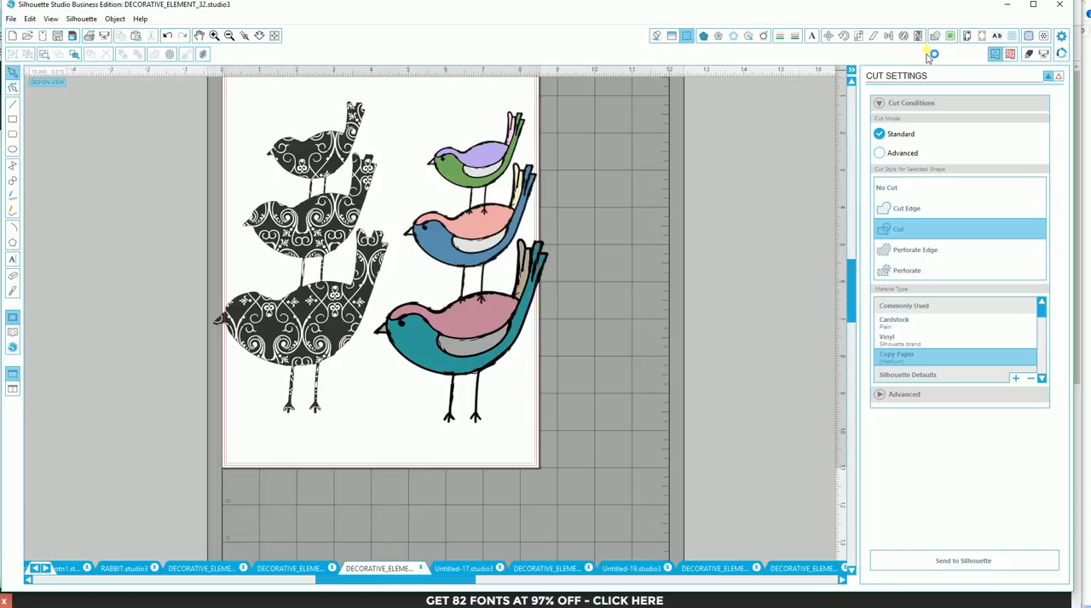
- Lay the coloured bird stack over the patterned silhouette stack as a backing, and move it back beside it
click(950, 37)
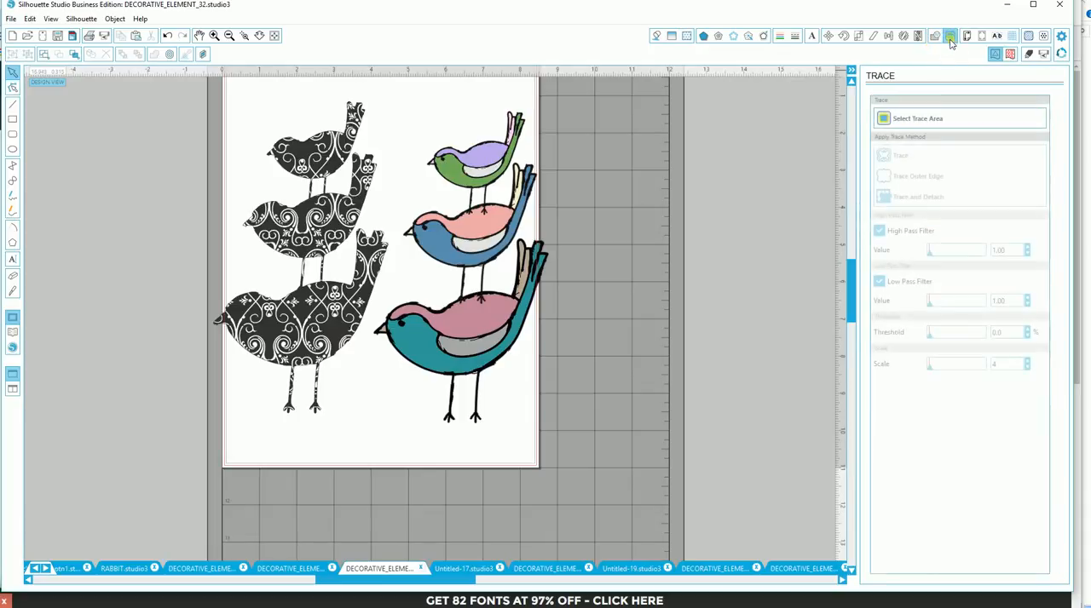
click(934, 35)
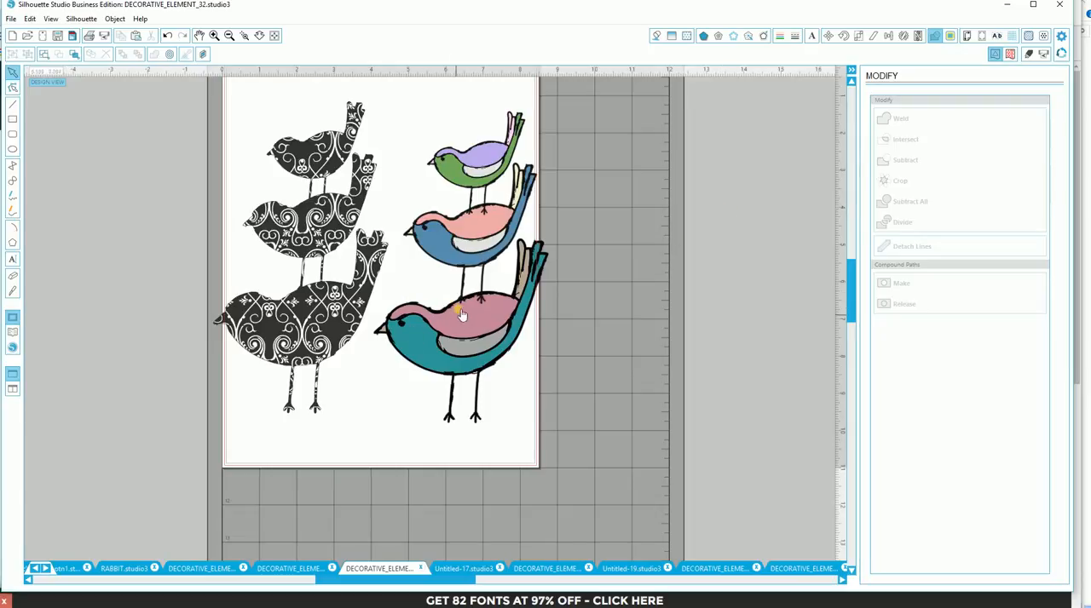
drag(324, 311, 317, 314)
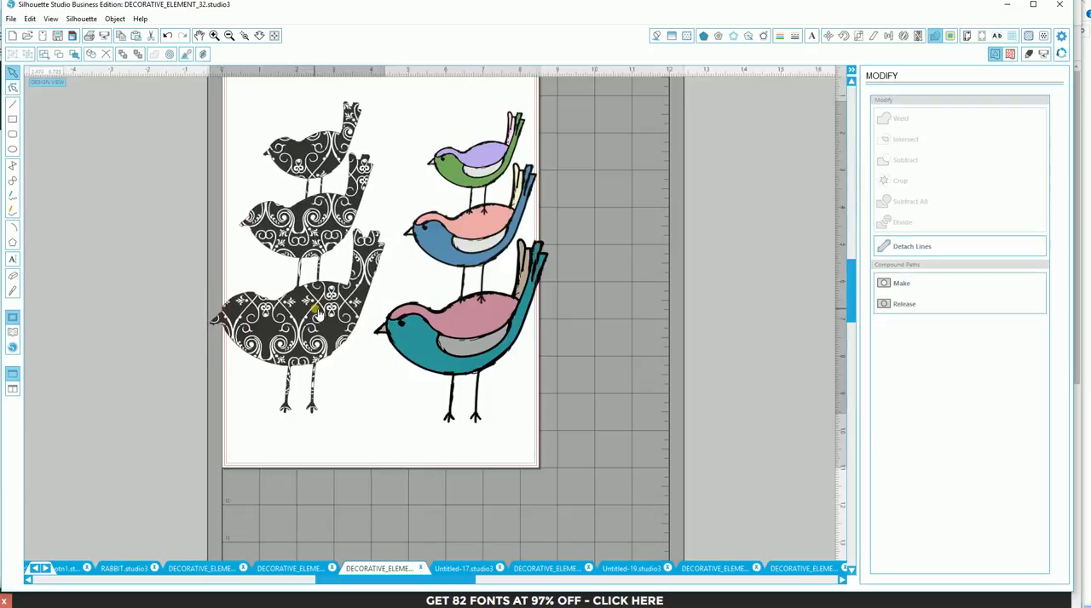
drag(492, 328, 325, 319)
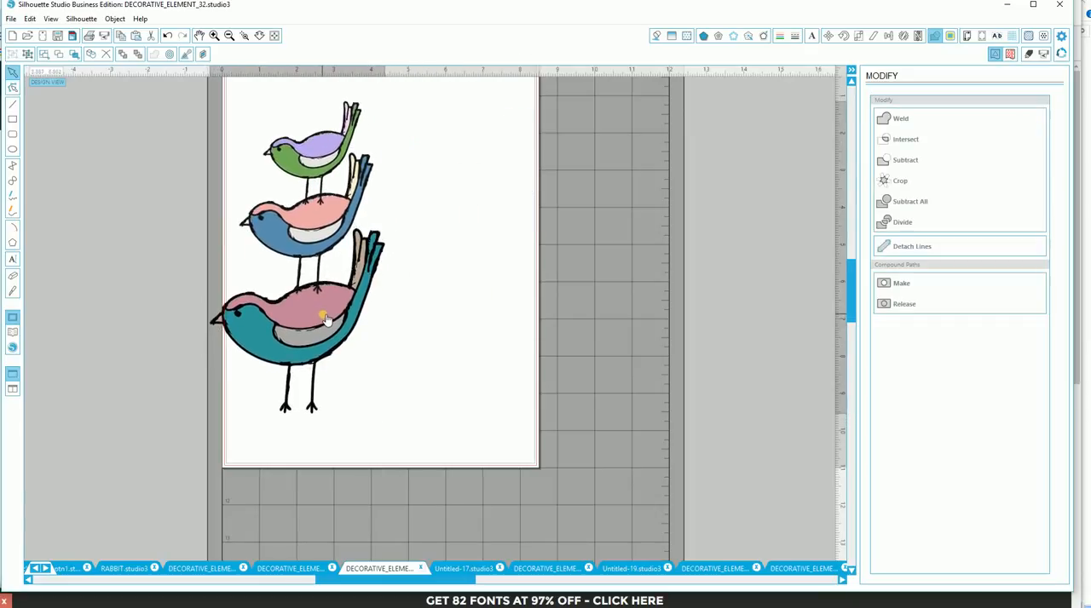
drag(325, 318, 502, 325)
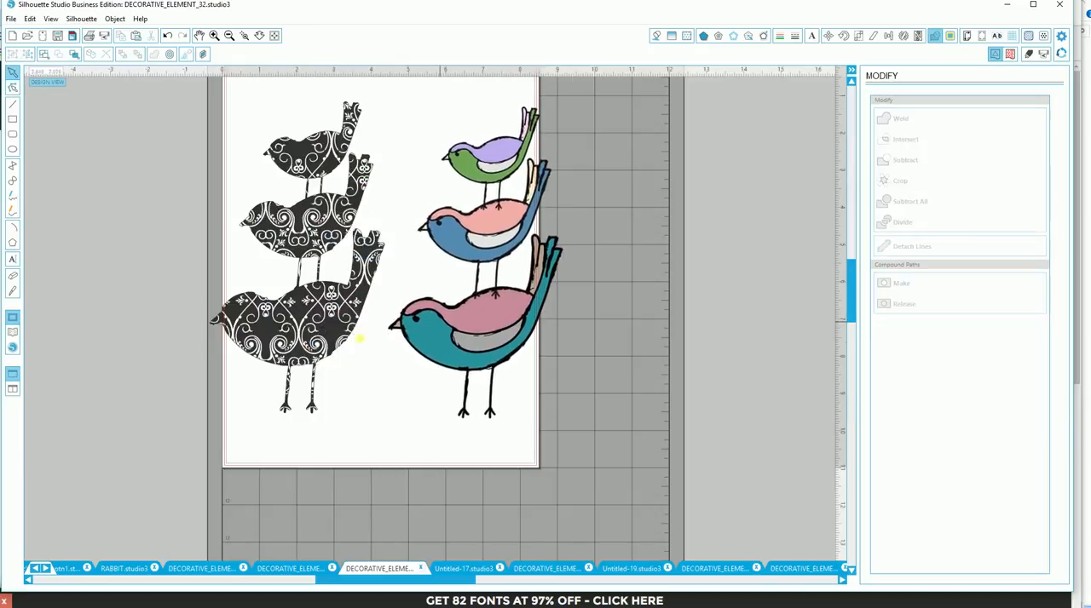
- Fill the silhouette bird stack with the black-and-white polka-dot pattern and scale the pattern to 38.4%
drag(309, 345, 336, 345)
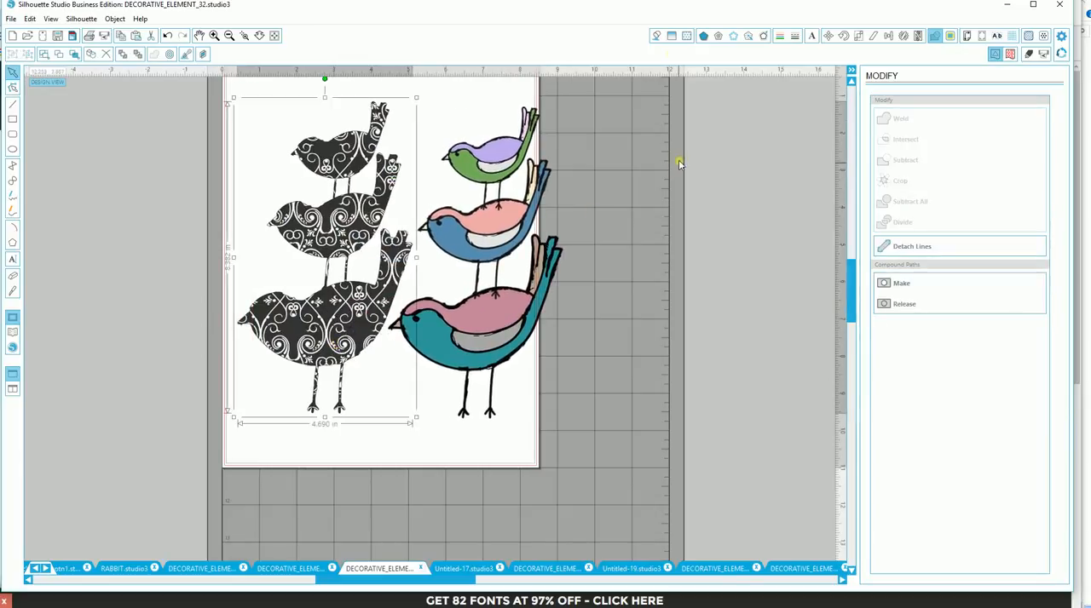
click(686, 37)
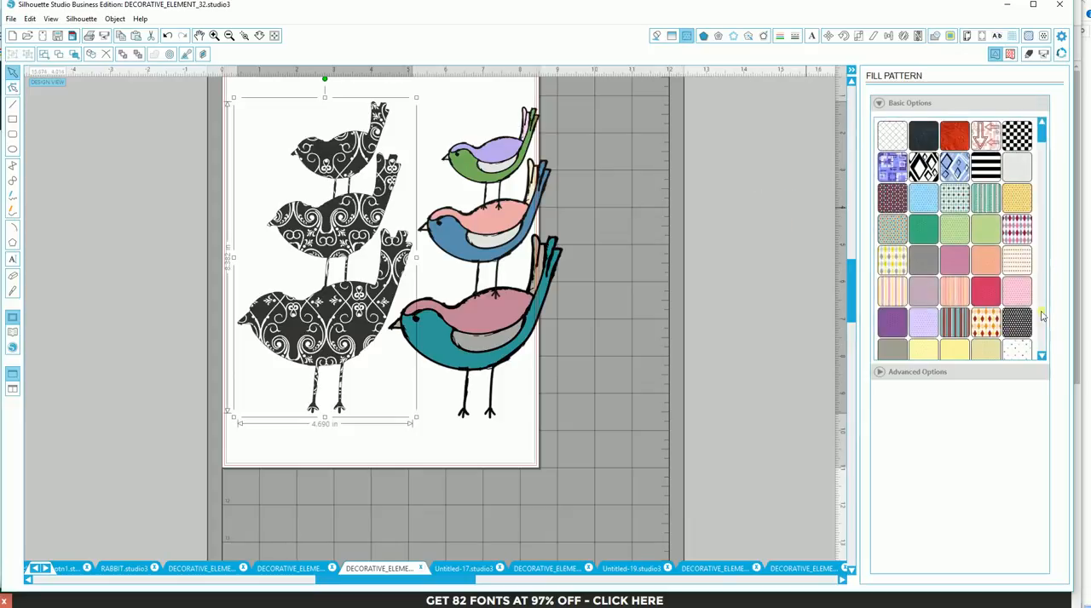
click(1012, 330)
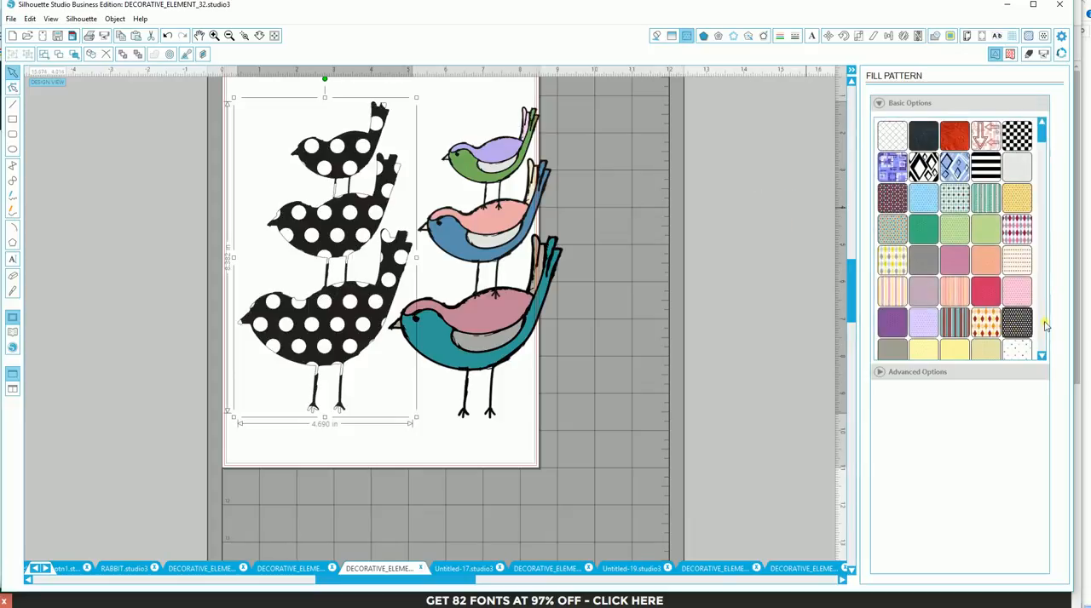
click(883, 375)
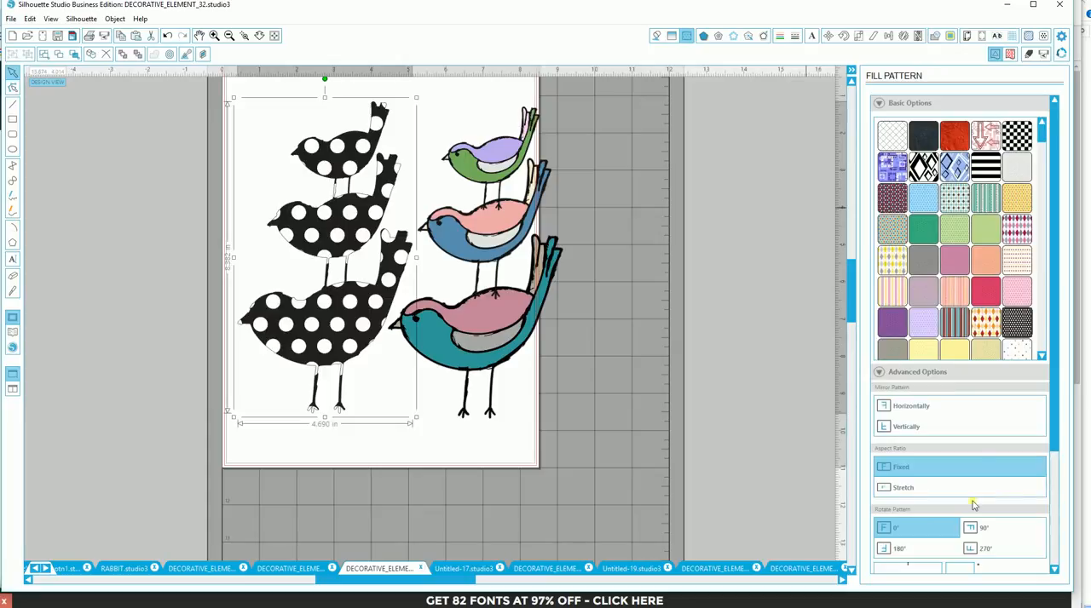
drag(1054, 432, 1075, 554)
drag(940, 497, 932, 500)
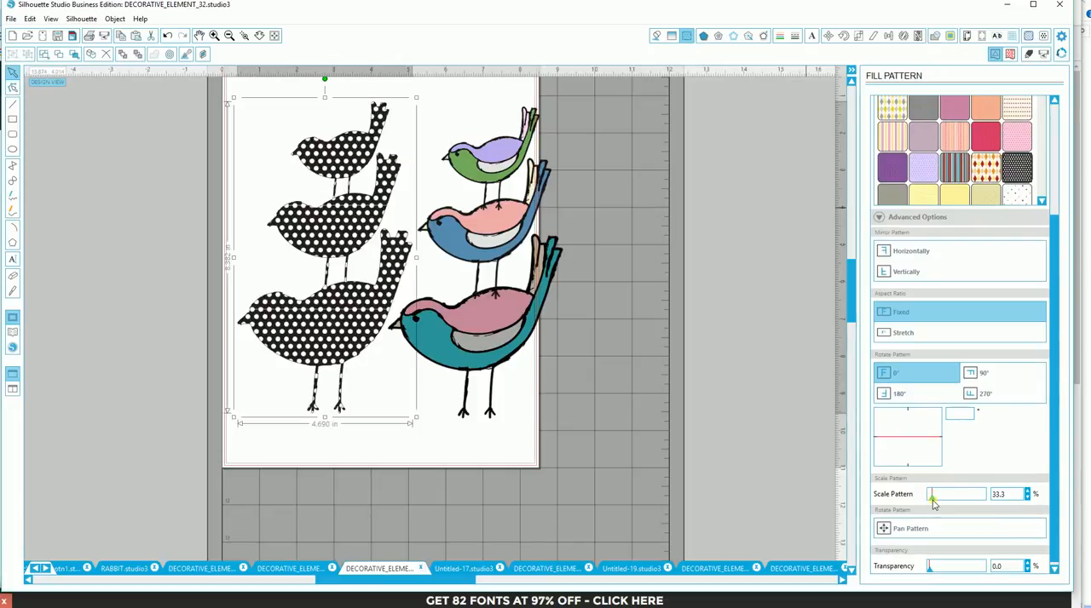
drag(933, 504, 933, 509)
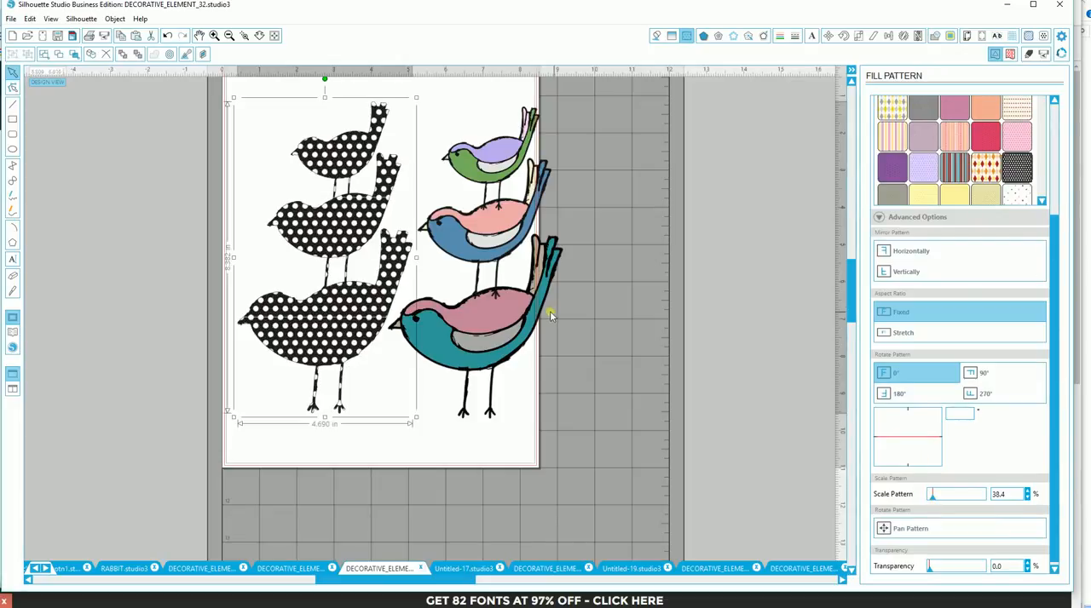
- Shift both bird stacks up and toward the left of the page, and add a 0.125 in rounded offset around the coloured stack
mouse_move(512, 322)
mouse_down()
mouse_move(357, 311)
mouse_move(363, 322)
mouse_move(496, 309)
mouse_up()
drag(359, 337, 308, 322)
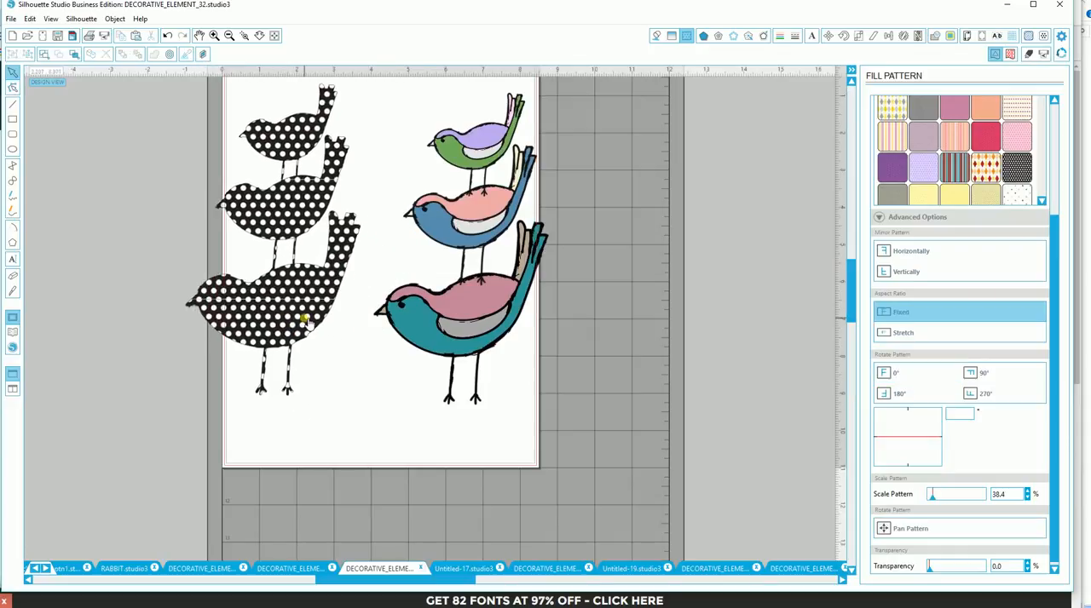
click(437, 328)
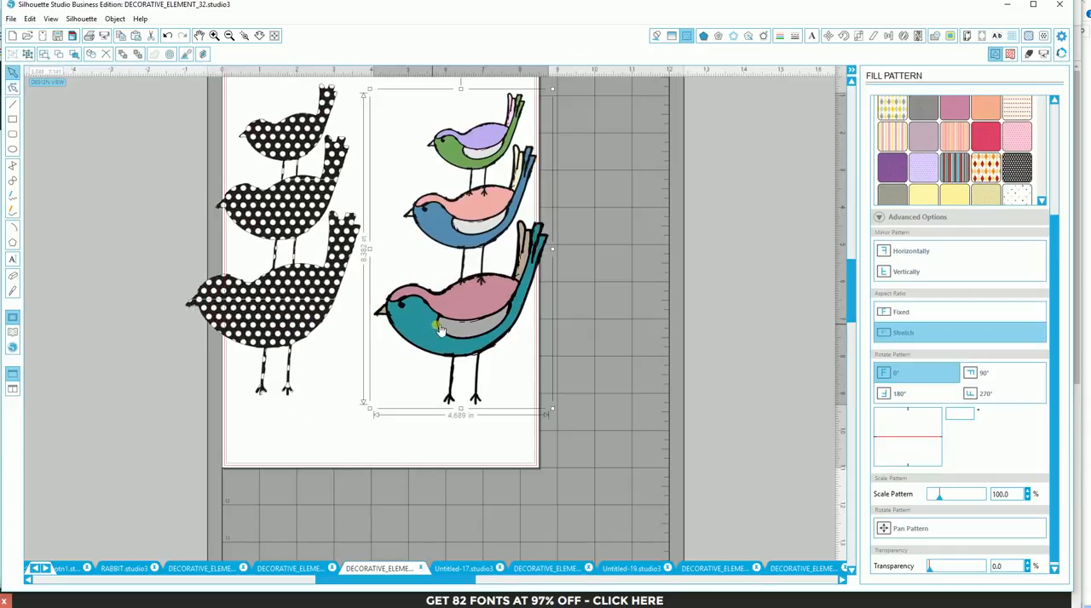
click(763, 35)
click(915, 116)
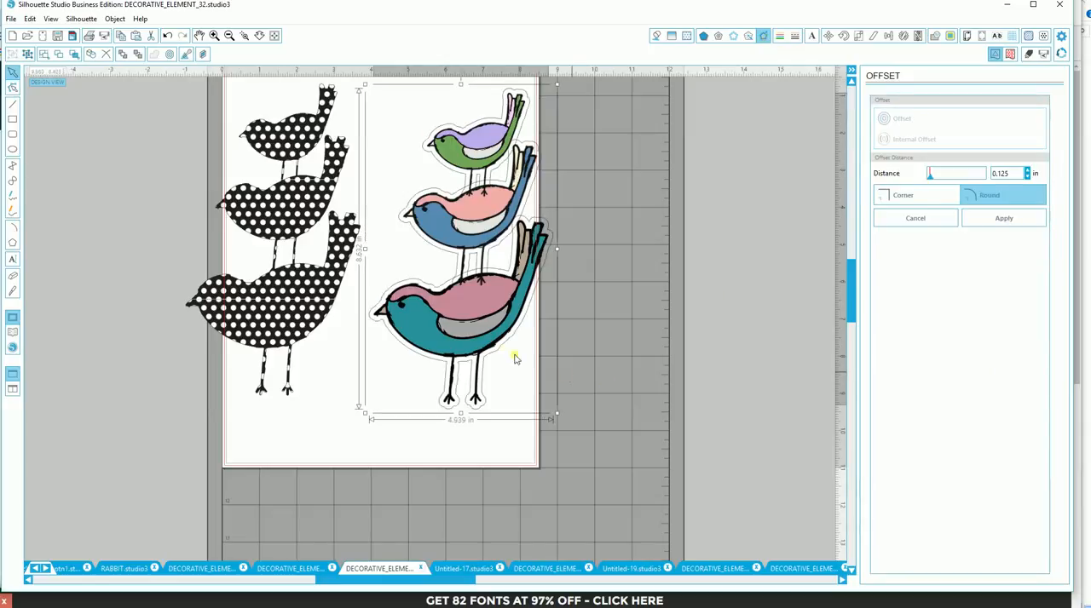
- Move the coloured birds off their offset outline, and fill the outline with the black-and-white polka-dot pattern scaled to 28.2%
drag(457, 333, 692, 360)
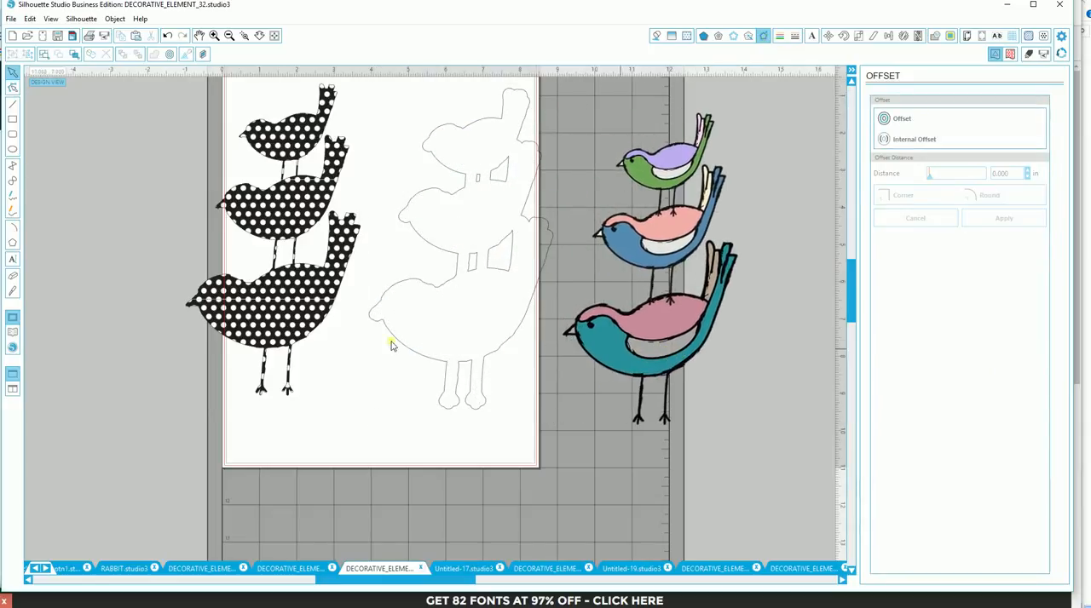
click(454, 363)
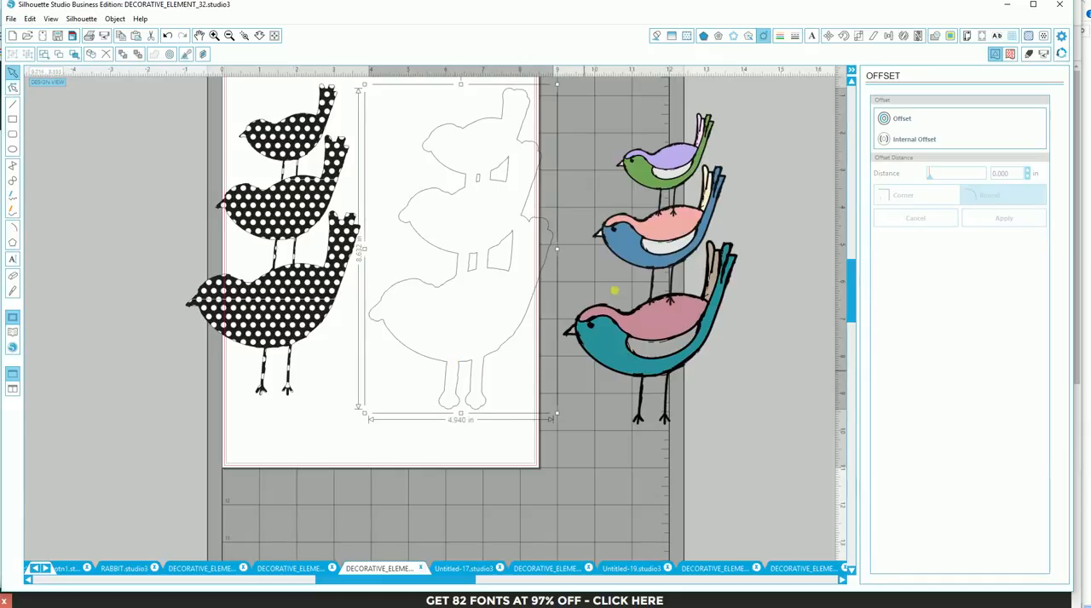
click(687, 35)
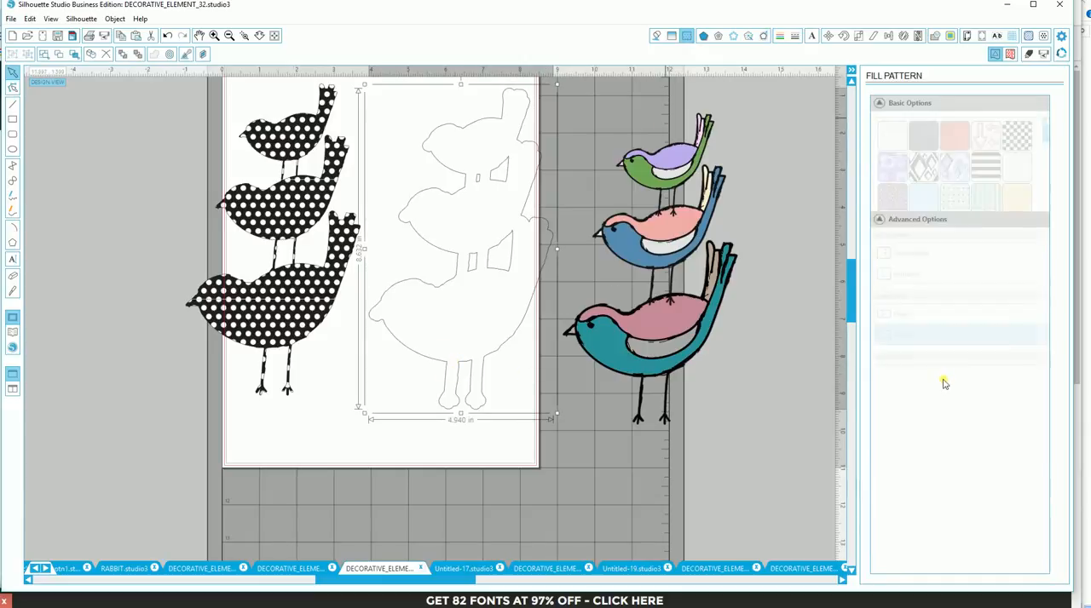
click(1017, 323)
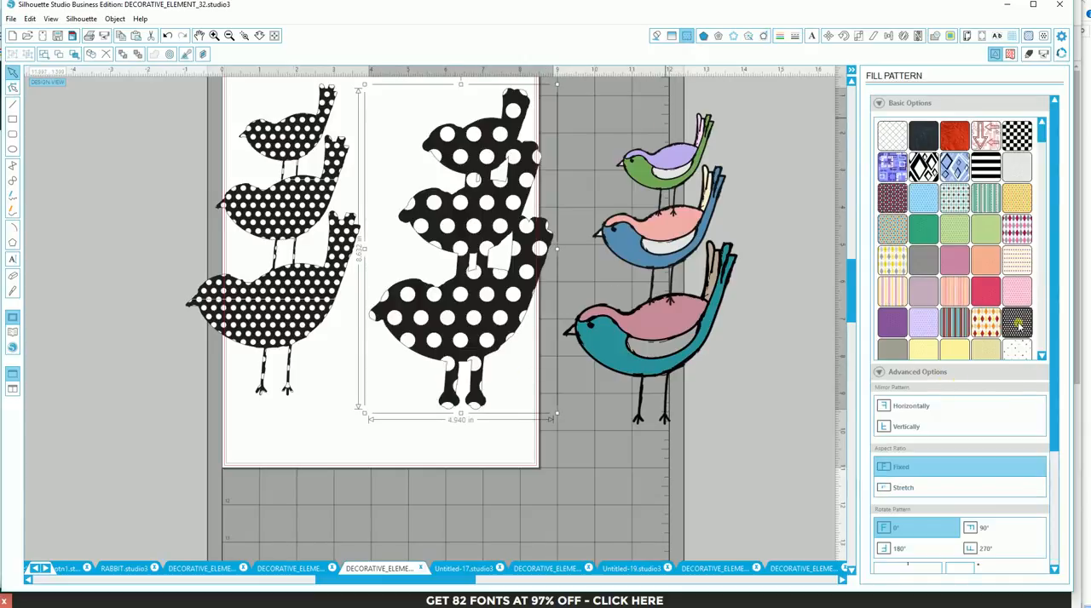
scroll(980, 495, down, 4)
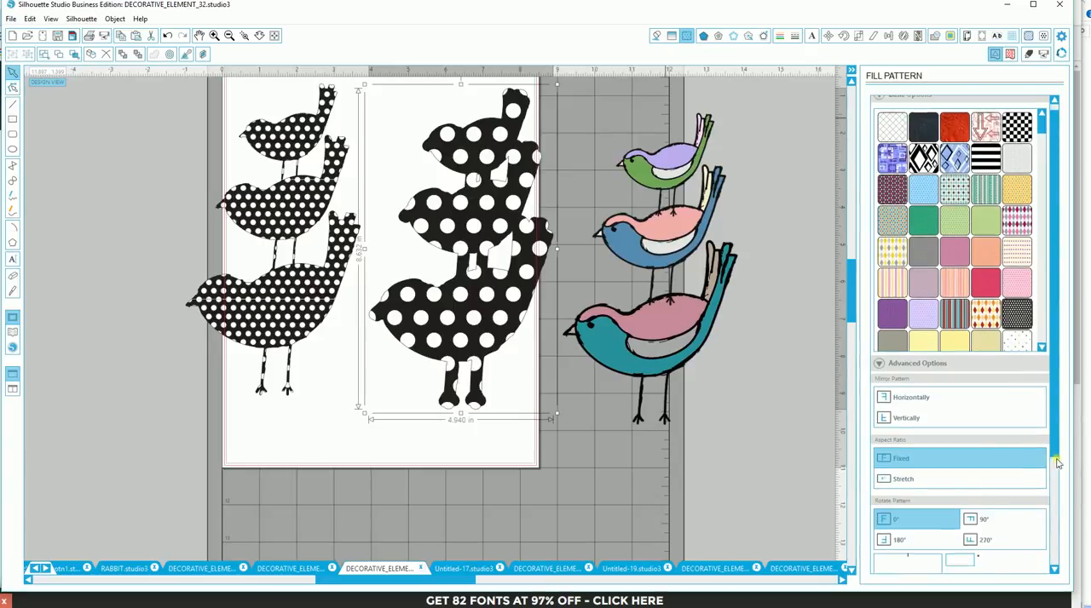
drag(937, 535, 933, 542)
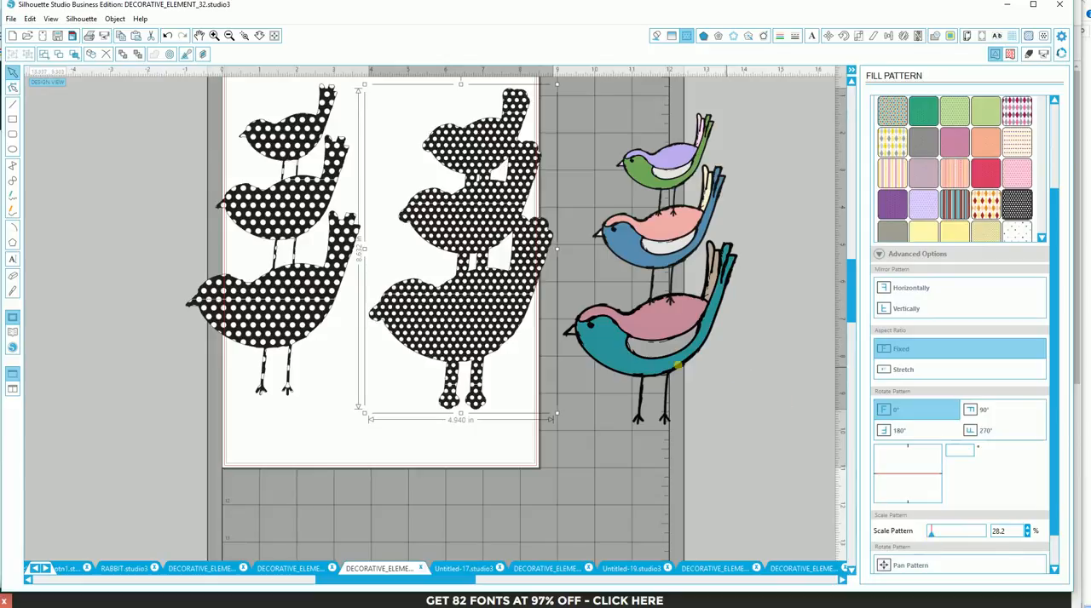
- Lay the coloured bird stack over the polka-dot offset outline as its backing
drag(678, 366, 457, 354)
click(600, 395)
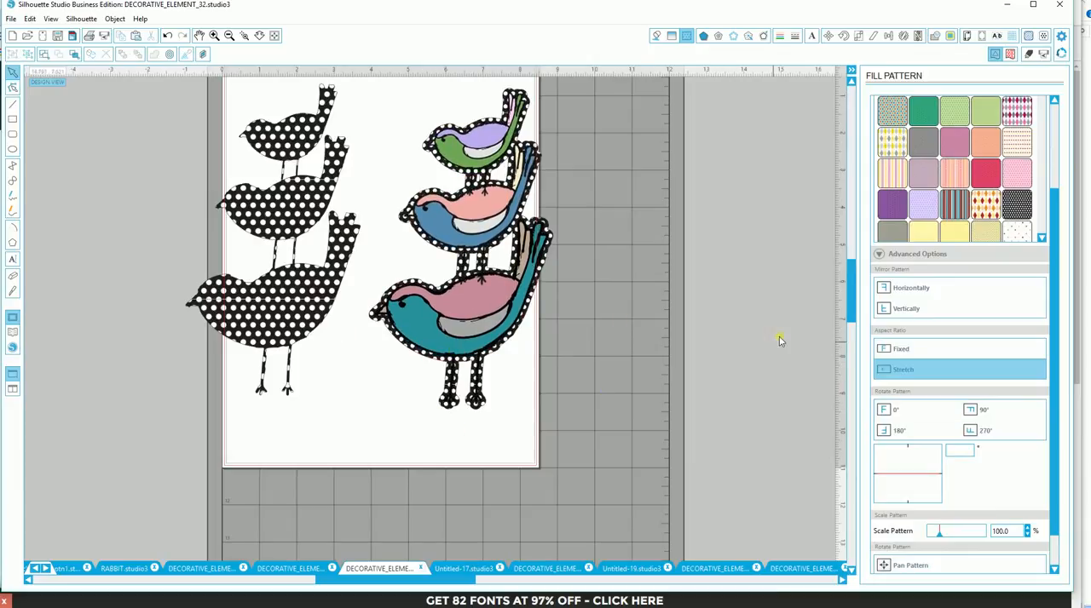
- Move the red-and-green patterned bird slightly up in its document, and switch to the document holding three bird variants
click(806, 569)
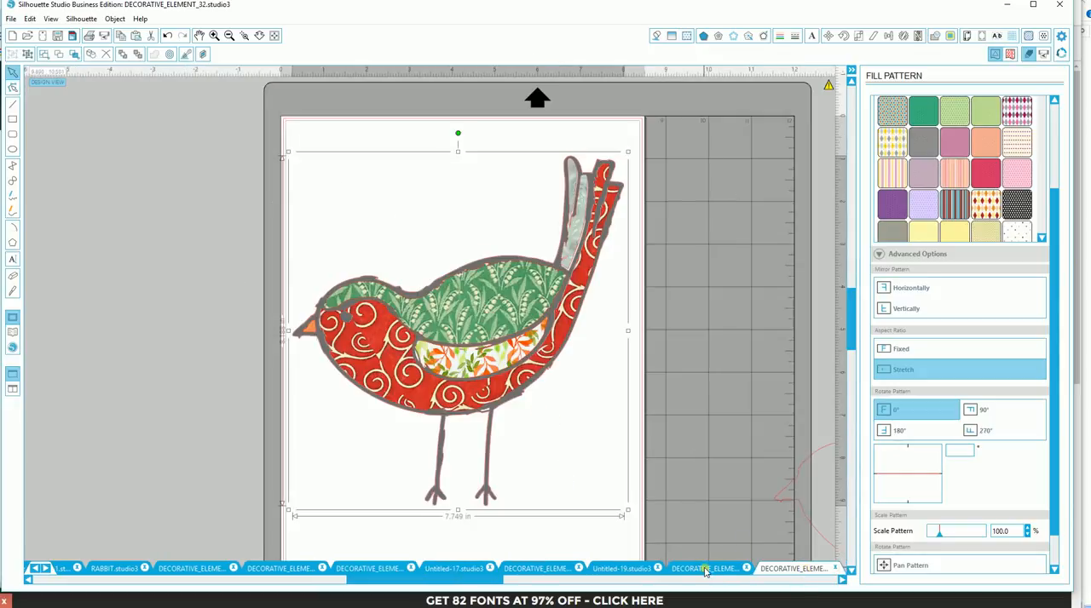
mouse_move(466, 350)
mouse_down()
mouse_move(437, 342)
mouse_move(470, 334)
mouse_up()
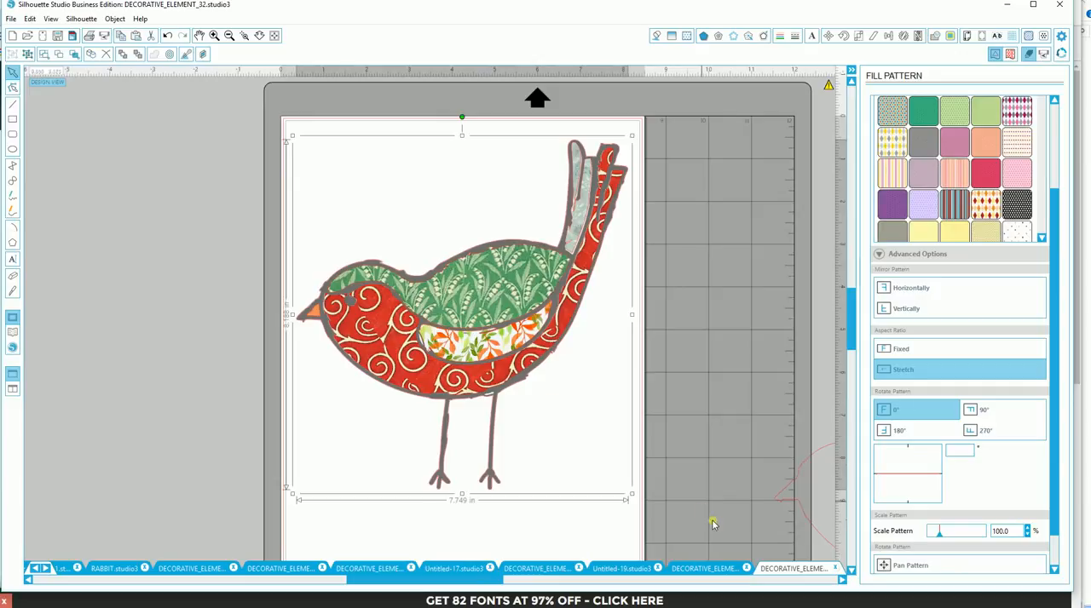
click(698, 572)
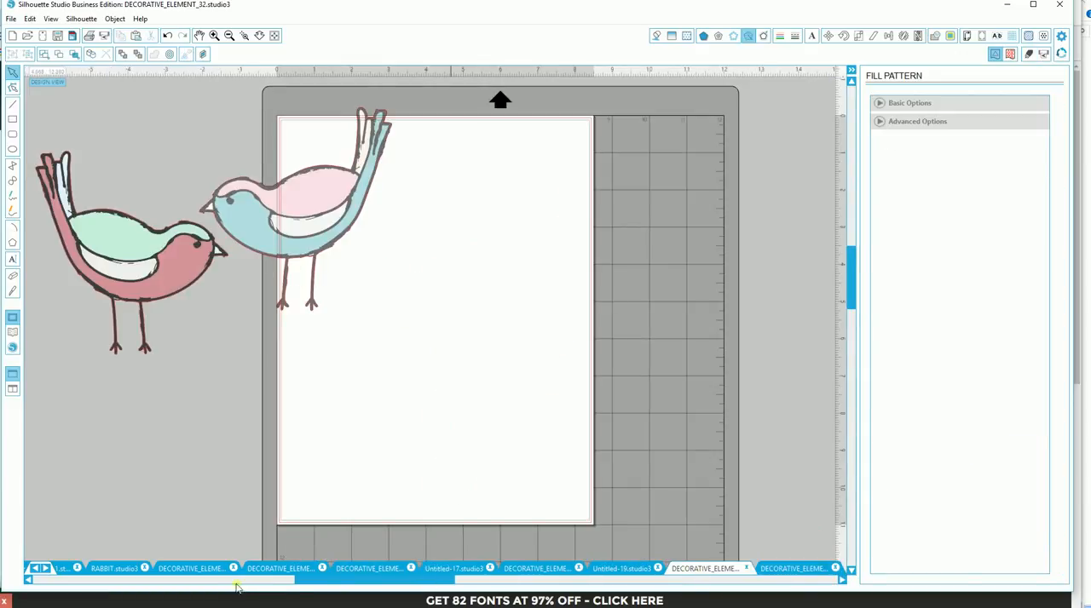
click(195, 569)
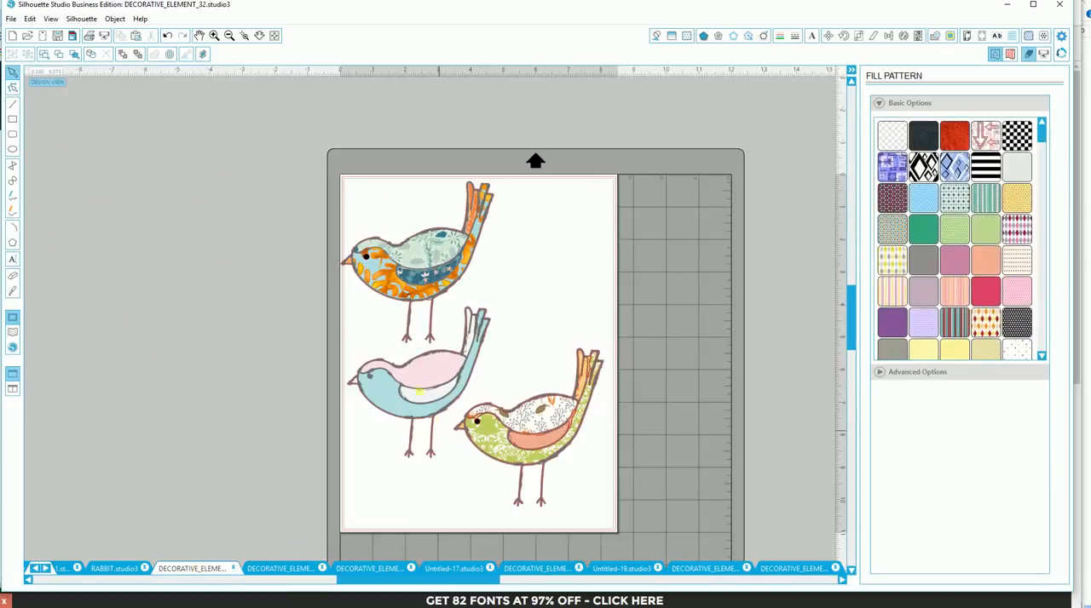
- Examine the pattern fills and outlines of the orange-and-teal bird and the plain pink-and-blue bird up close
click(243, 37)
click(432, 241)
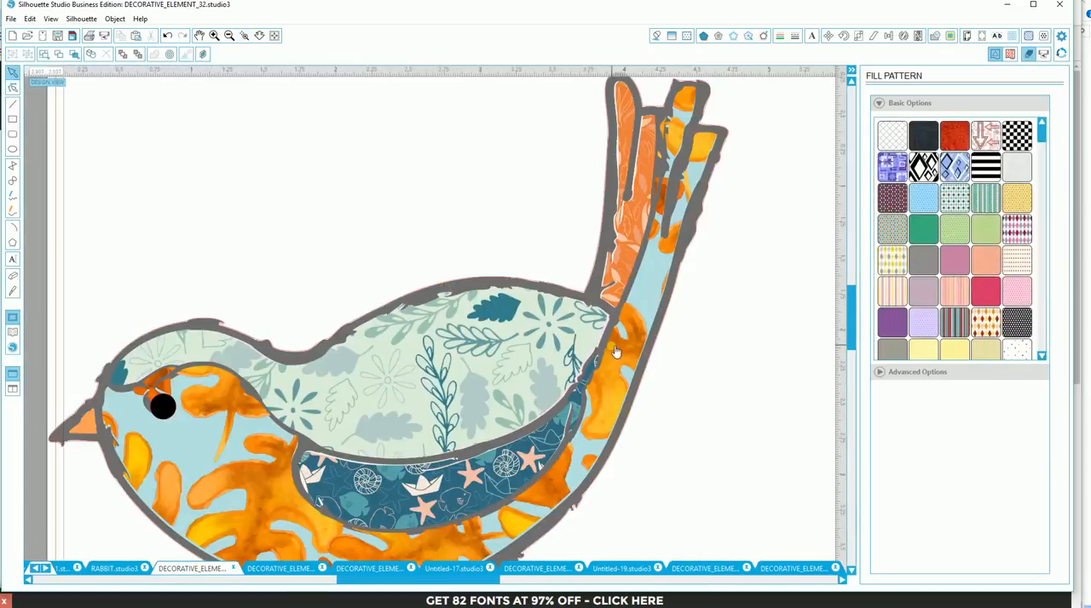
scroll(615, 352, down, 5)
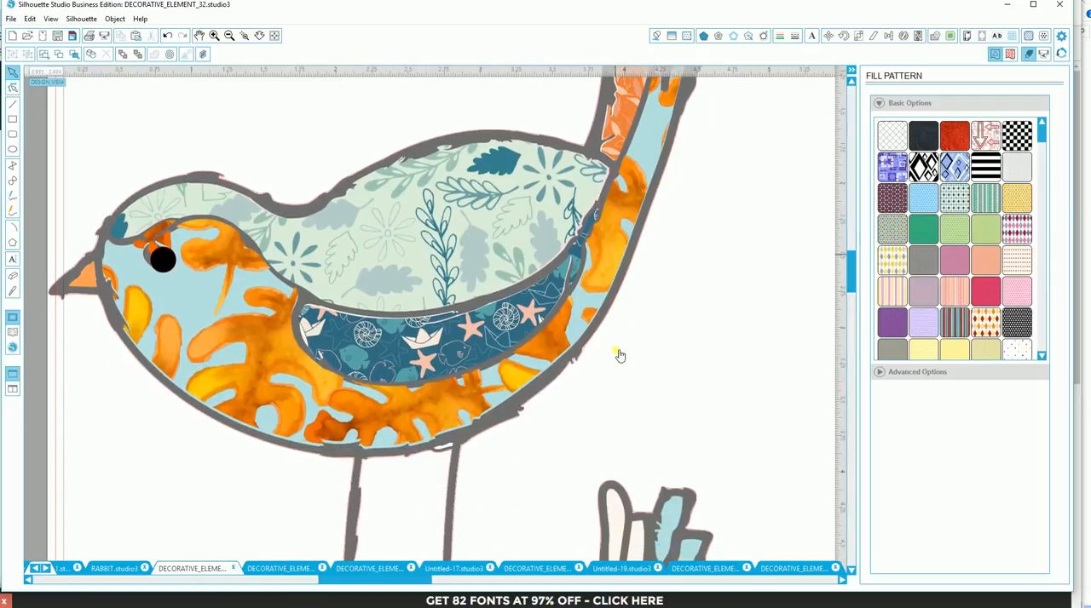
scroll(620, 356, down, 8)
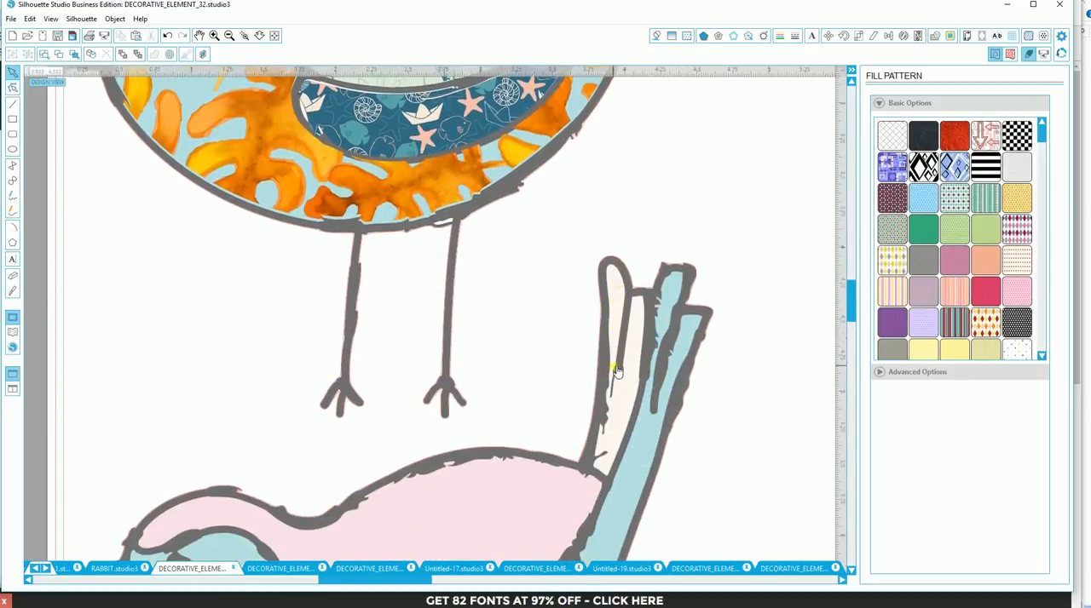
scroll(615, 371, down, 4)
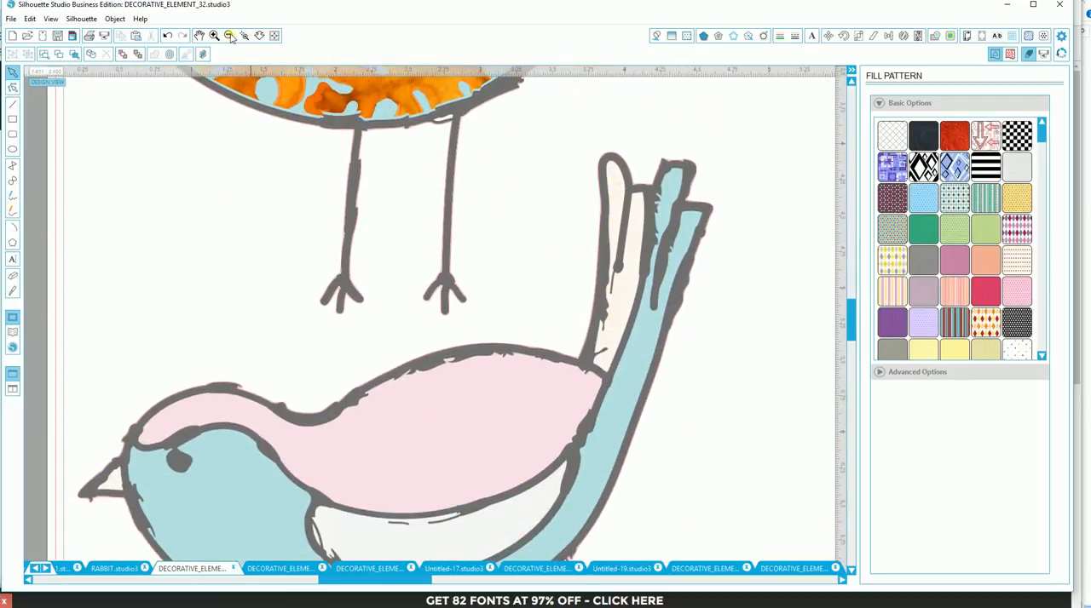
- Move the green damask bird up beside the orange-and-teal bird, and shift the pink-and-blue bird slightly down
click(231, 36)
click(231, 37)
click(231, 37)
drag(670, 474, 696, 174)
mouse_move(469, 449)
mouse_down()
mouse_move(464, 474)
mouse_move(474, 469)
mouse_up()
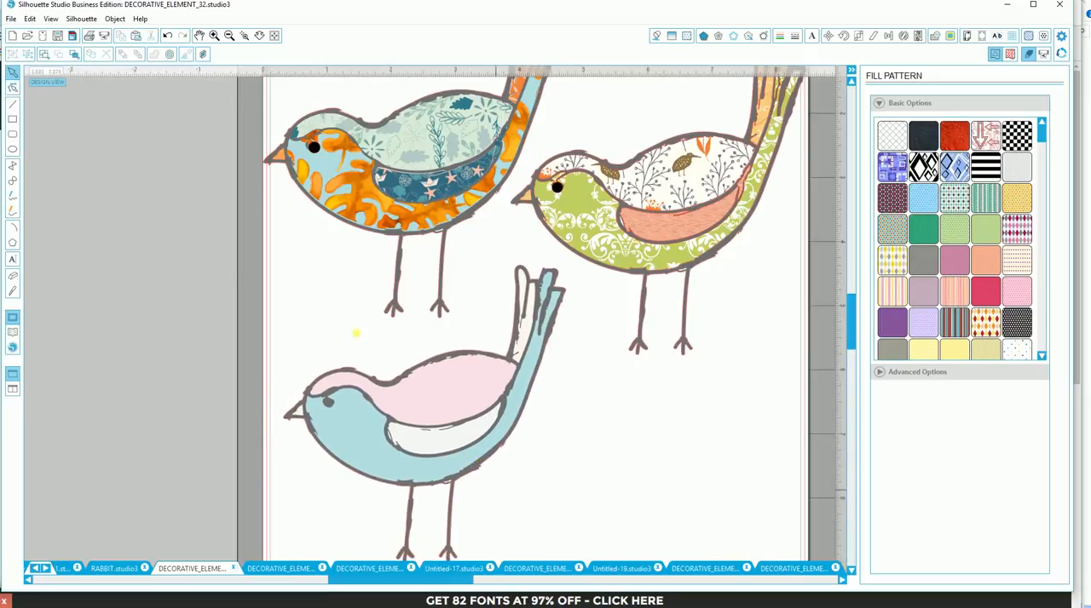
- Paste the red-and-green patterned bird, scale it down to match the others, and place it below the green damask bird
click(136, 35)
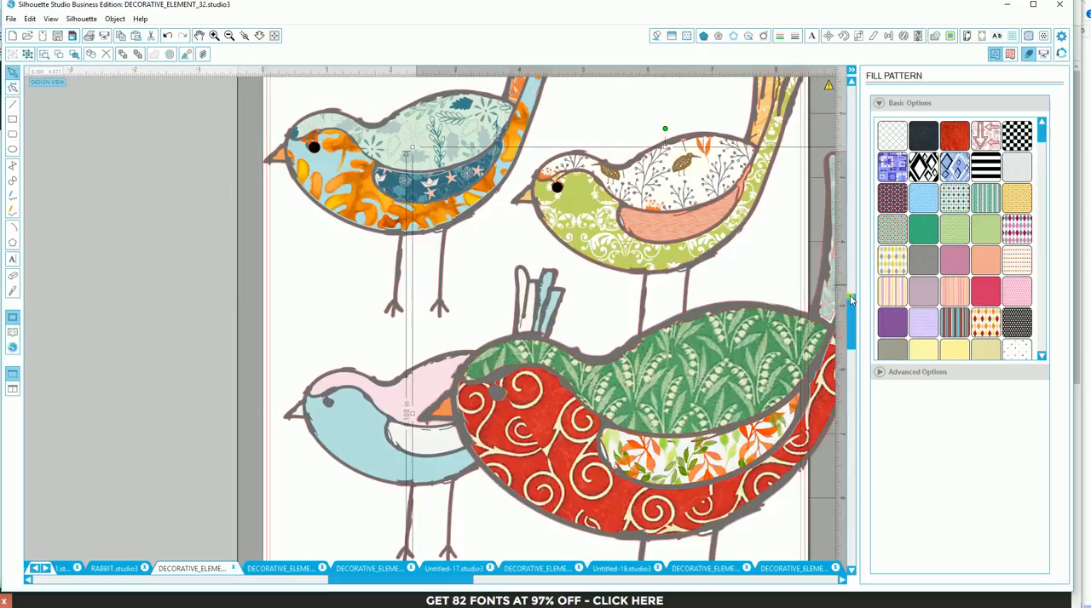
drag(850, 299, 849, 284)
drag(413, 223, 664, 435)
drag(463, 583, 522, 590)
drag(606, 543, 509, 456)
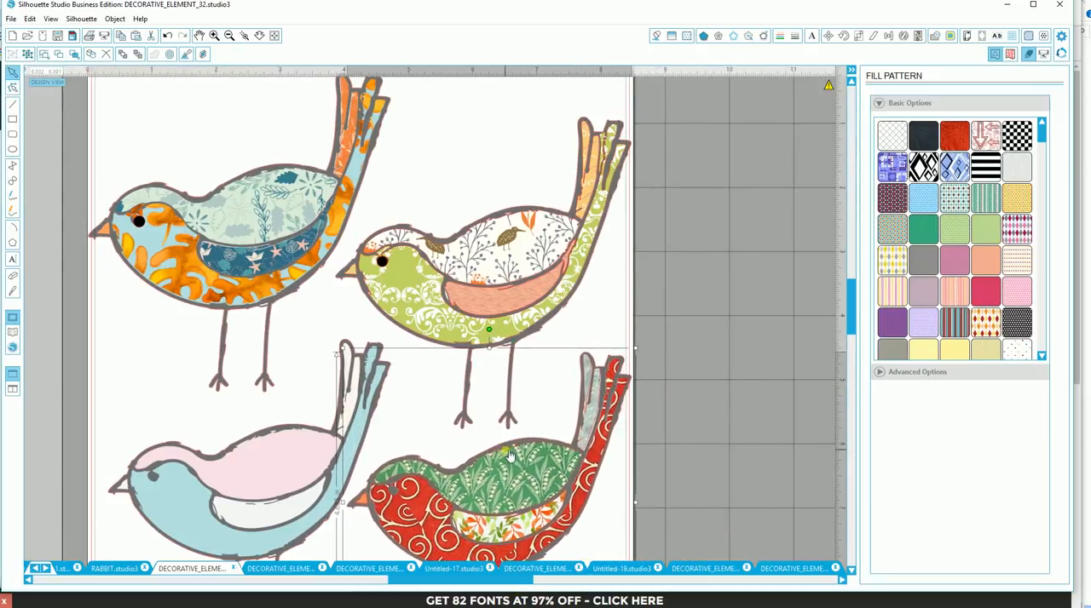
- Shift the green damask bird and the orange-and-teal bird up and slightly left on the page
drag(514, 337, 508, 306)
click(298, 297)
drag(277, 297, 257, 281)
- Move the red-and-green bird and the pink-and-blue bird up so they sit side by side beneath the upper pair
drag(527, 504, 526, 485)
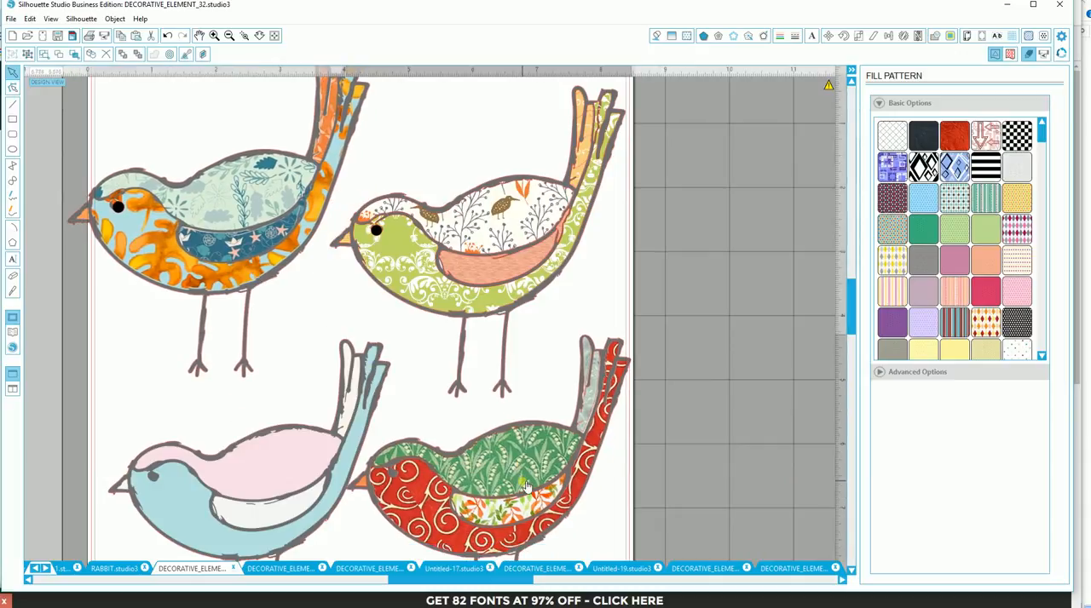
drag(351, 500, 324, 497)
drag(479, 532, 469, 511)
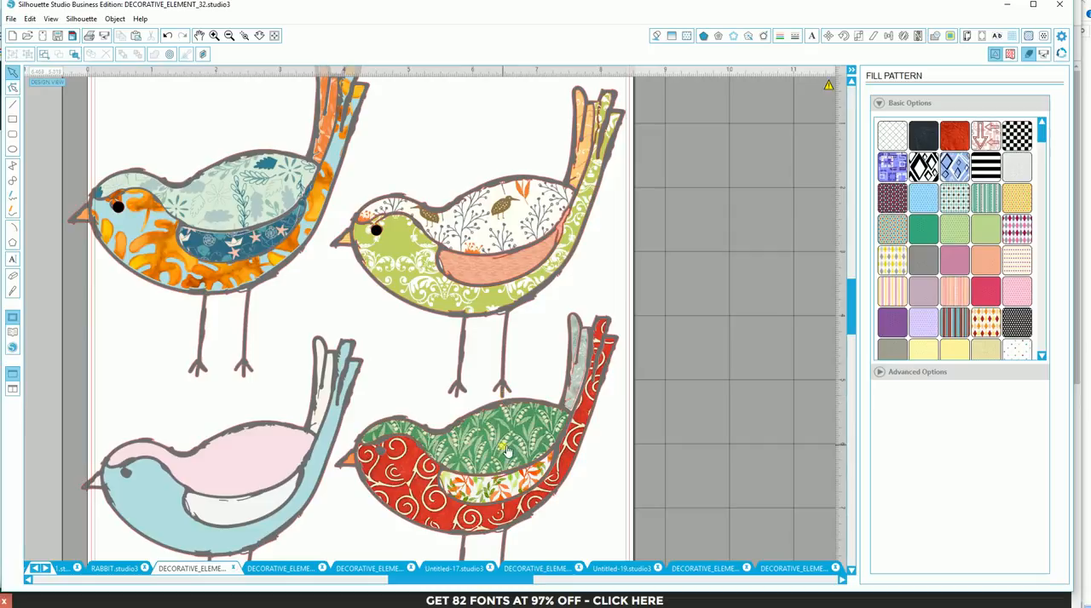
scroll(511, 451, down, 5)
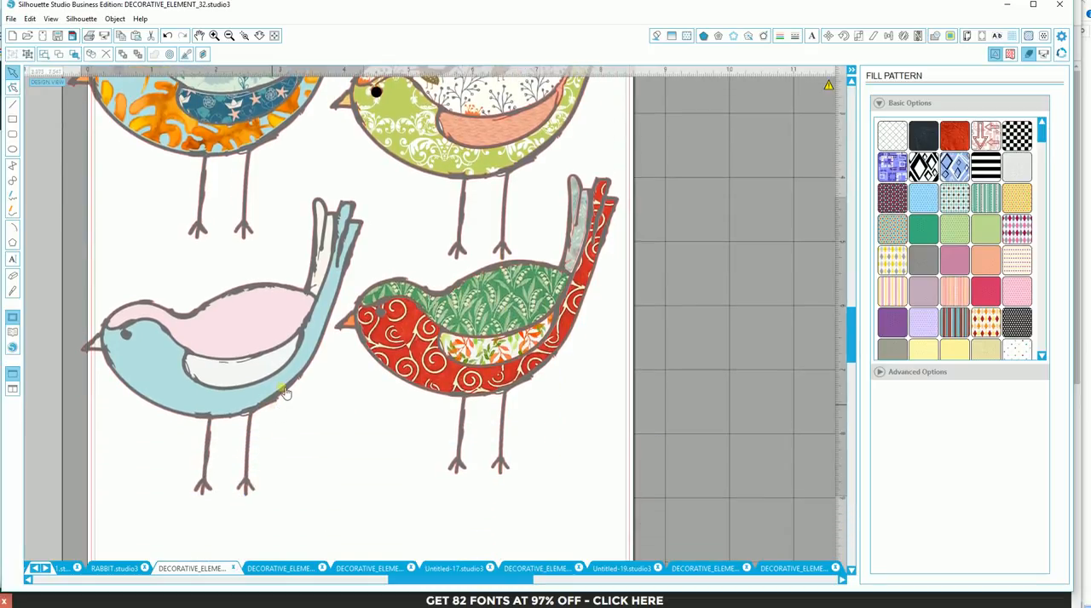
drag(275, 402, 287, 386)
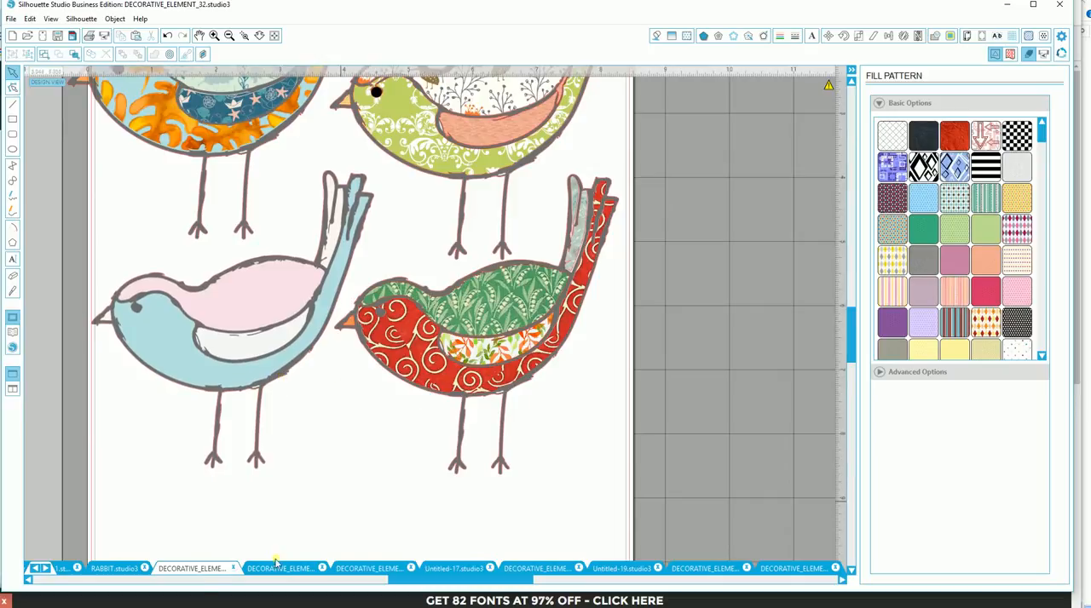
- Open the library and browse the designs in the FairytaleWC, JungleWatercolor and LOVESTORY folders
click(14, 336)
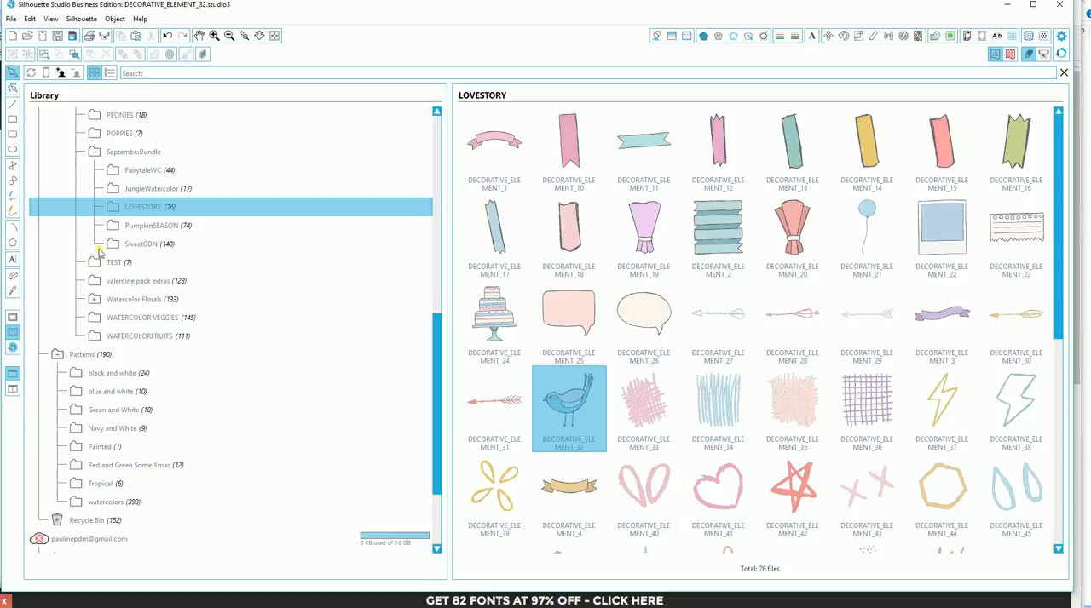
click(149, 174)
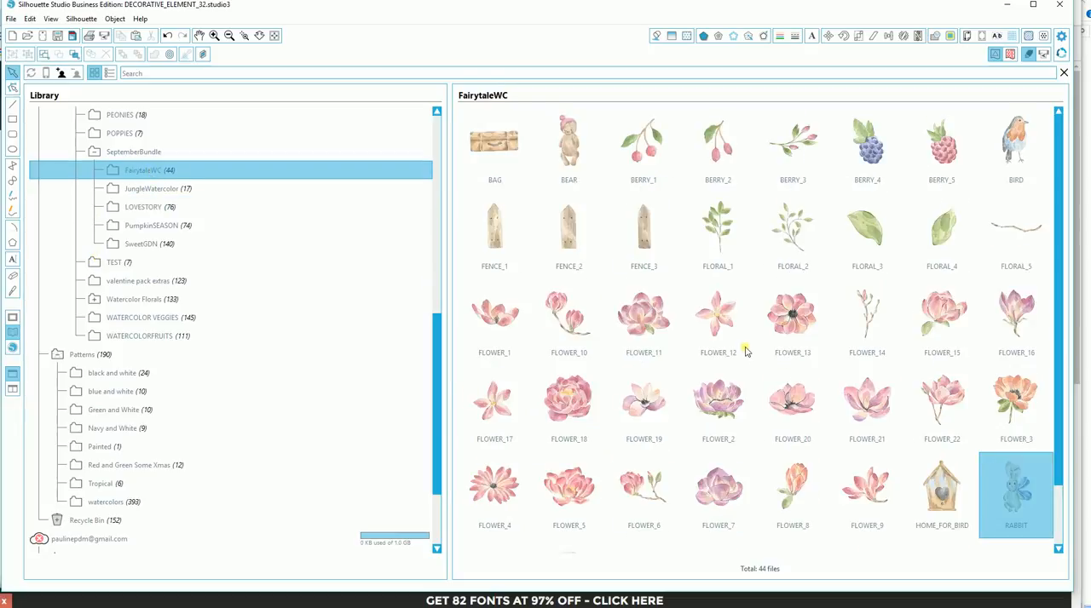
scroll(765, 352, down, 2)
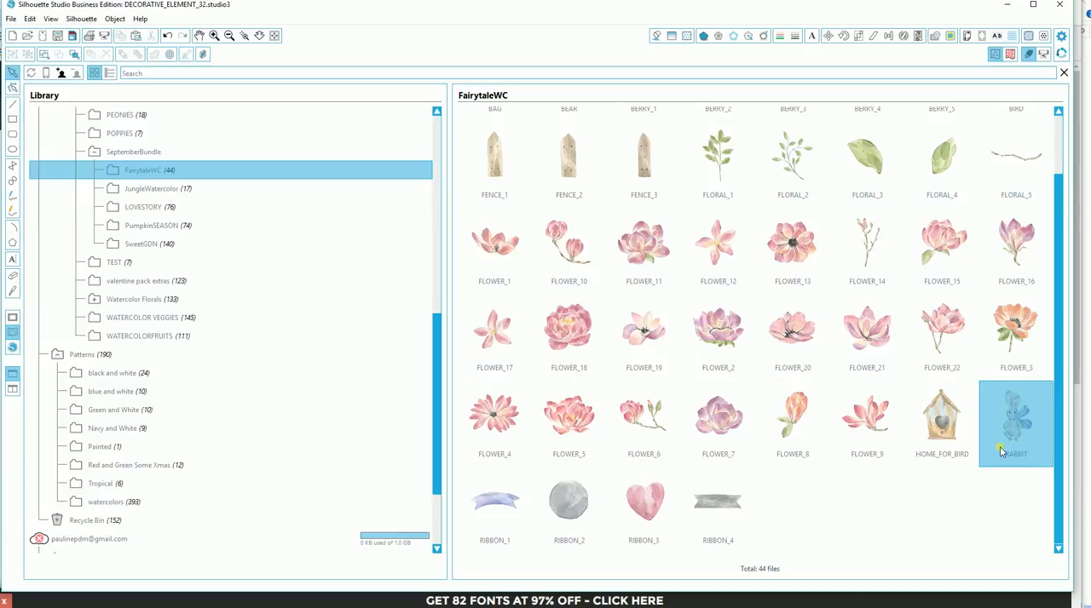
scroll(1000, 452, up, 2)
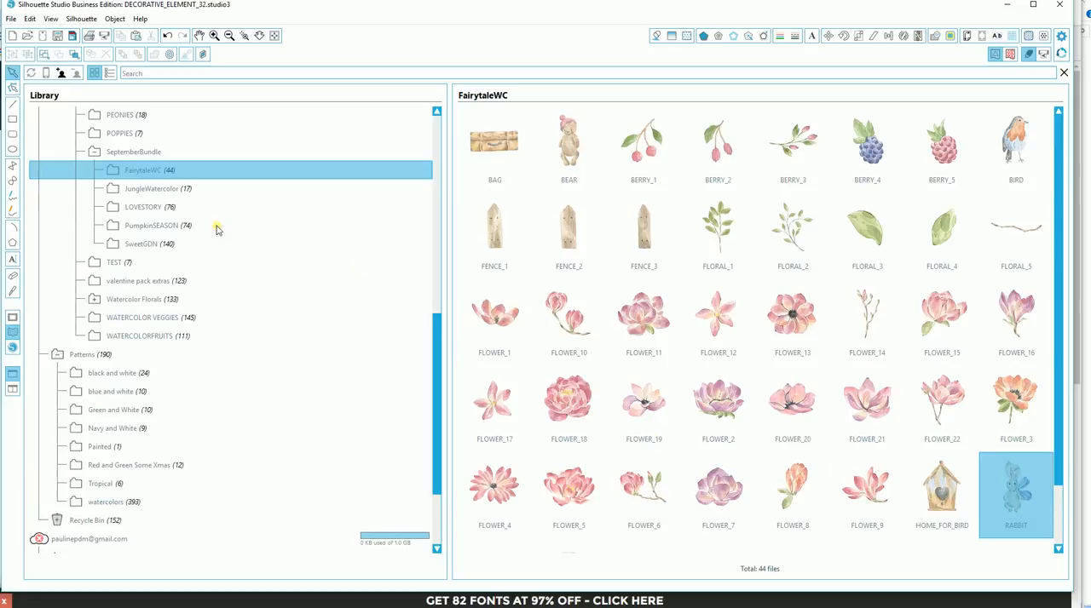
click(157, 190)
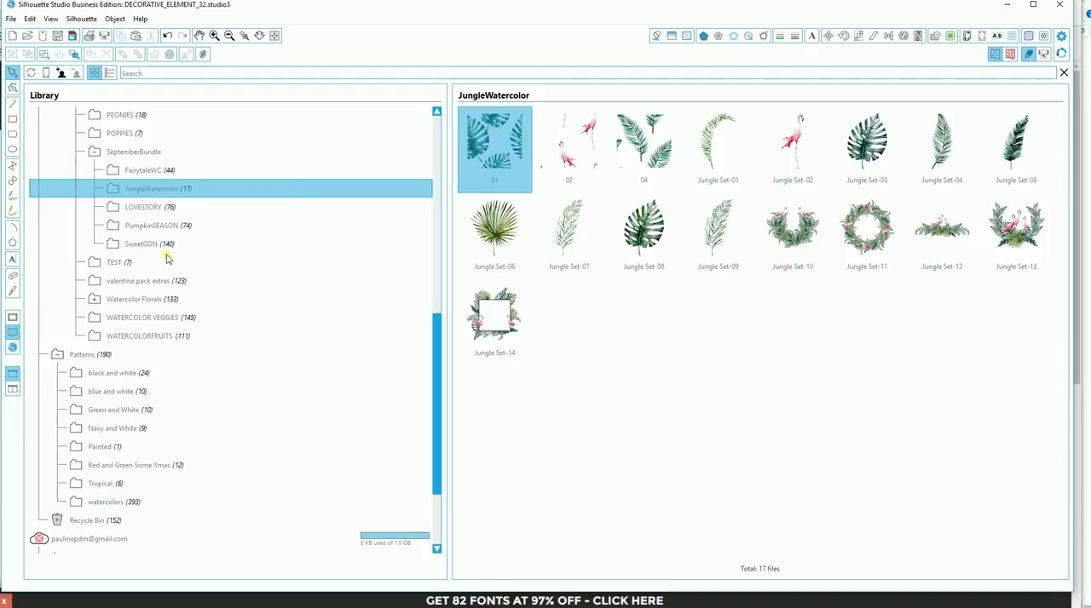
click(149, 209)
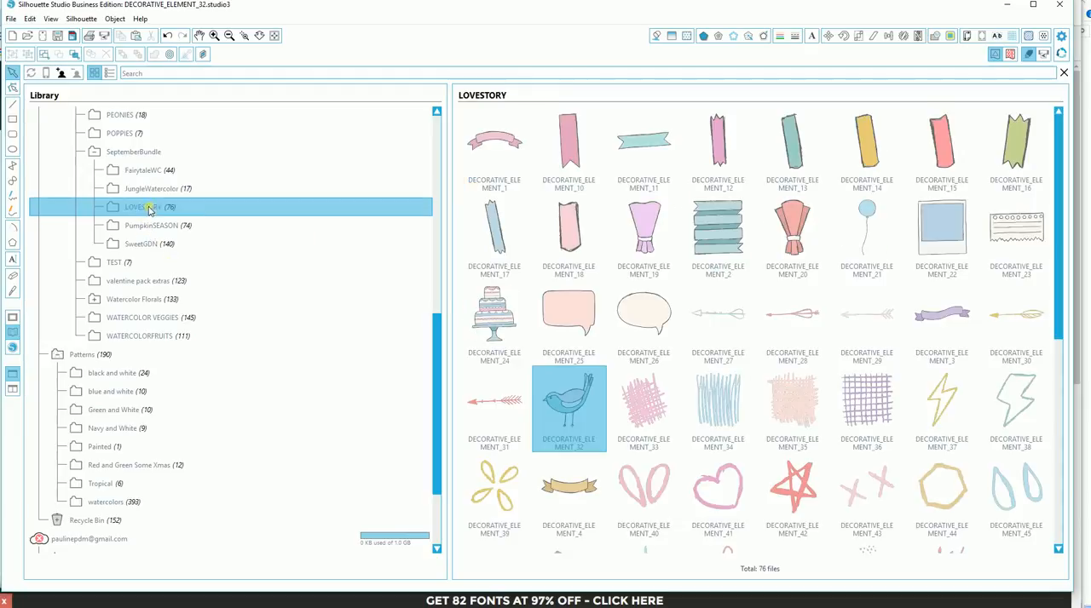
scroll(595, 316, down, 5)
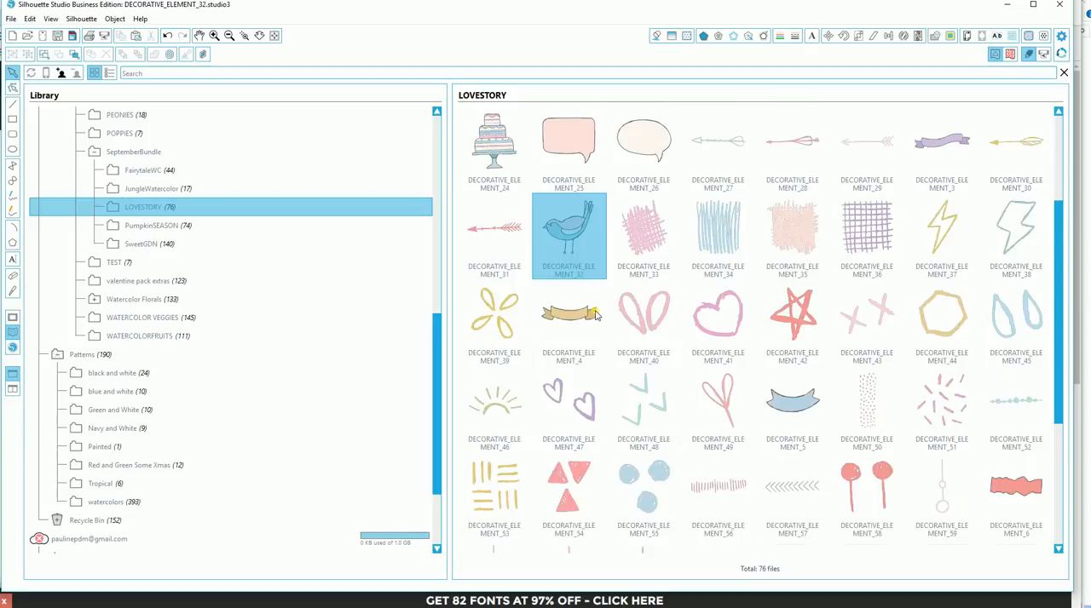
scroll(599, 322, up, 5)
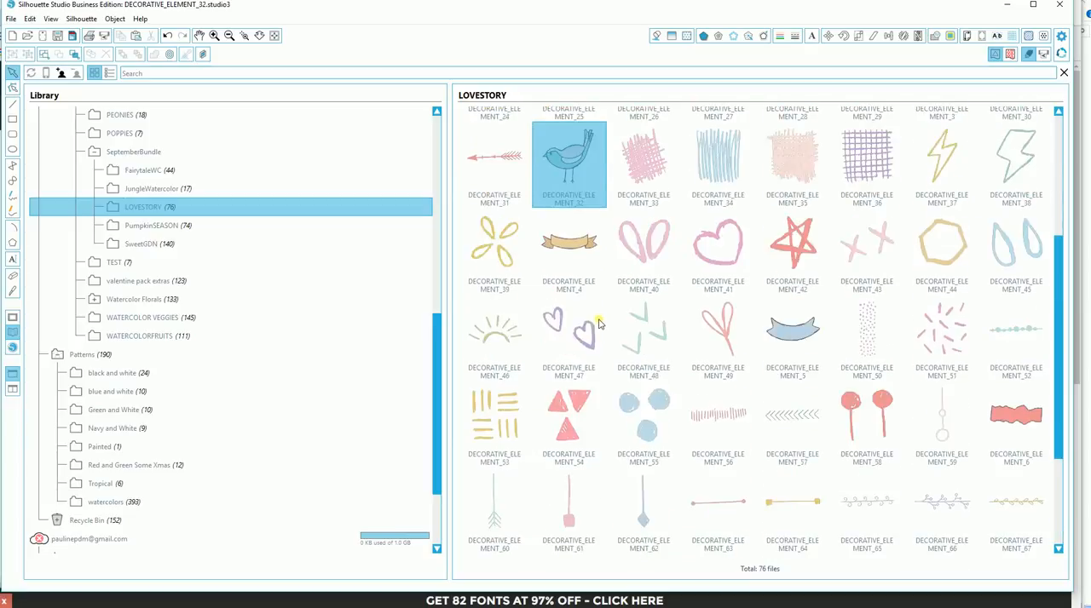
- Browse the designs in the library's PumpkinSEASON folder
click(151, 228)
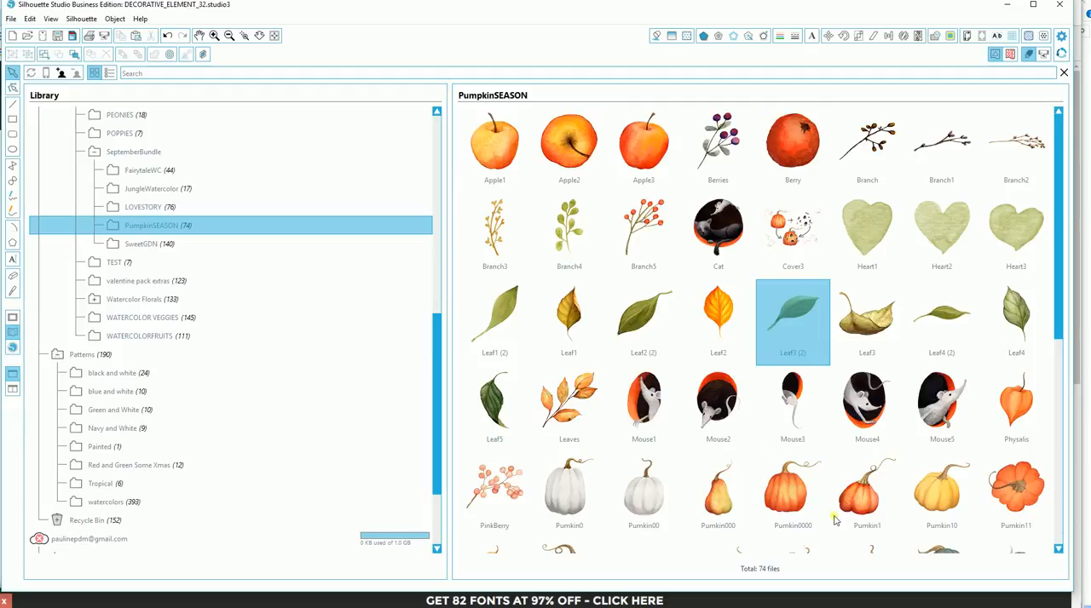
scroll(822, 442, down, 4)
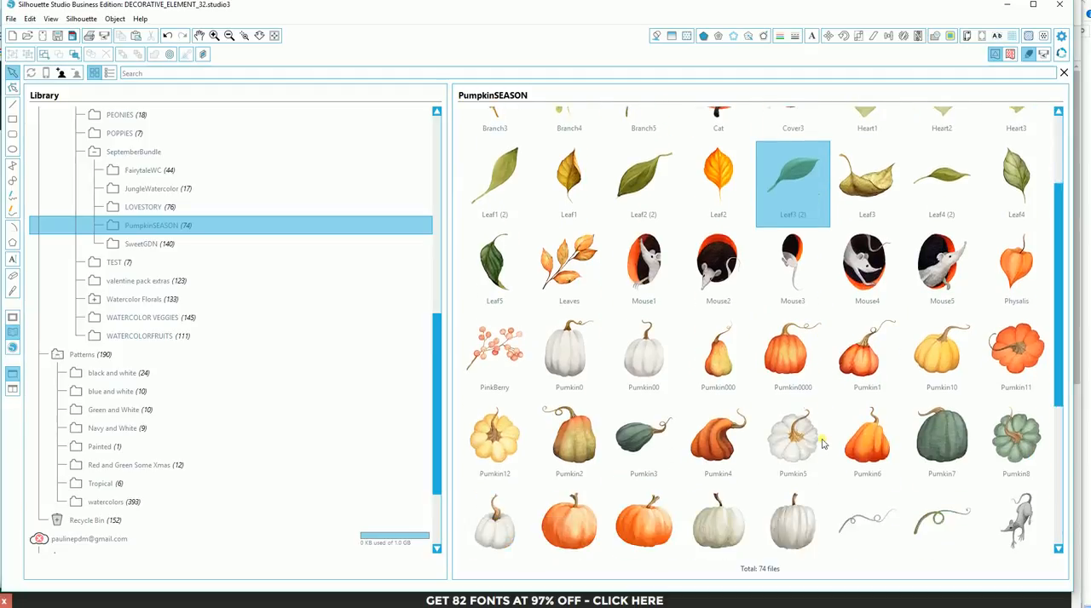
scroll(823, 442, down, 2)
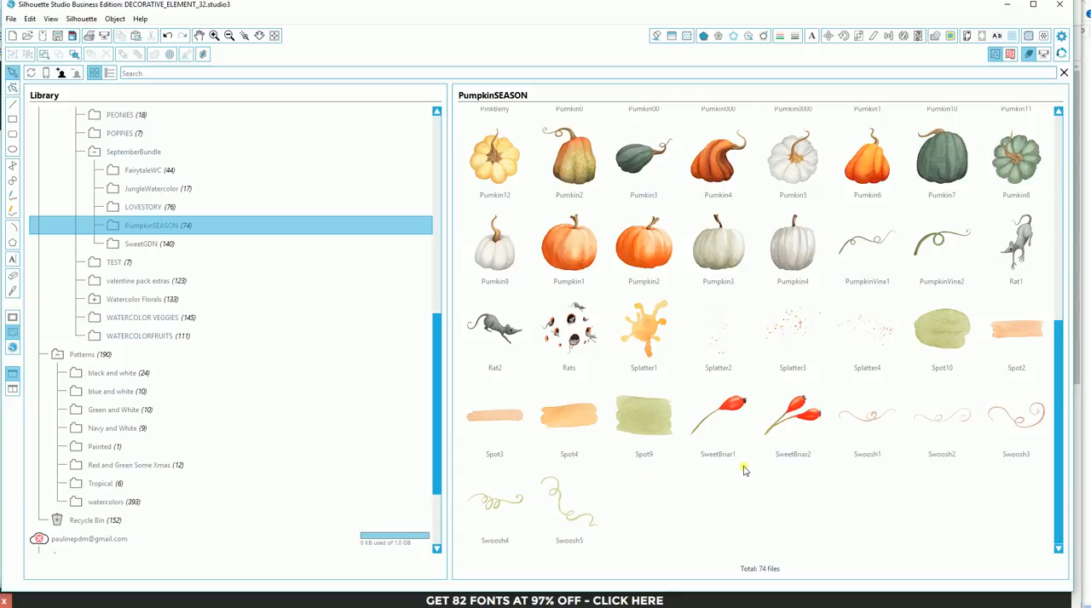
scroll(744, 472, up, 3)
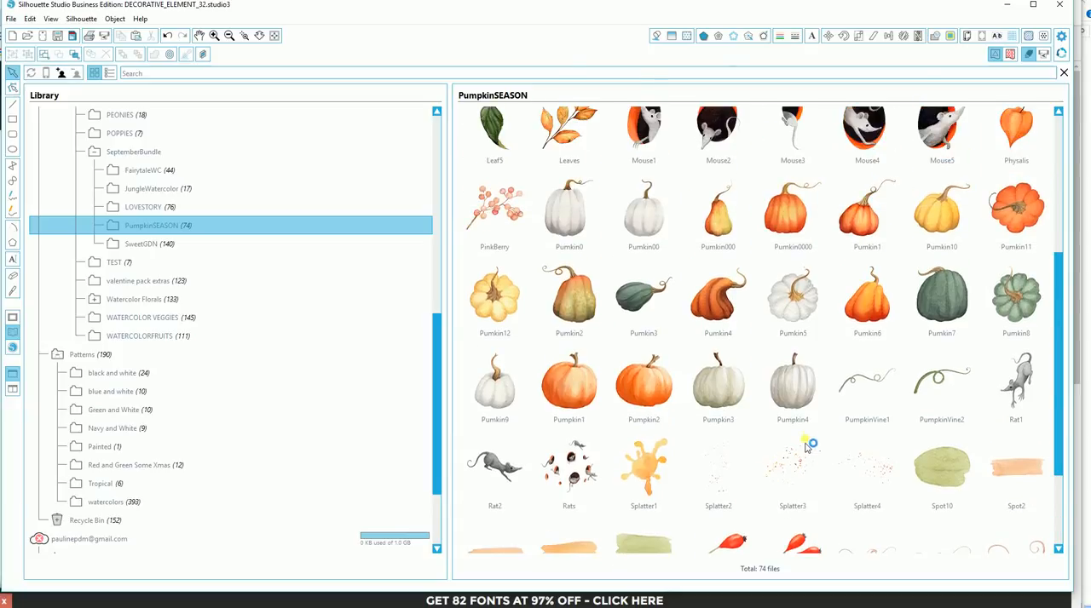
scroll(807, 435, up, 4)
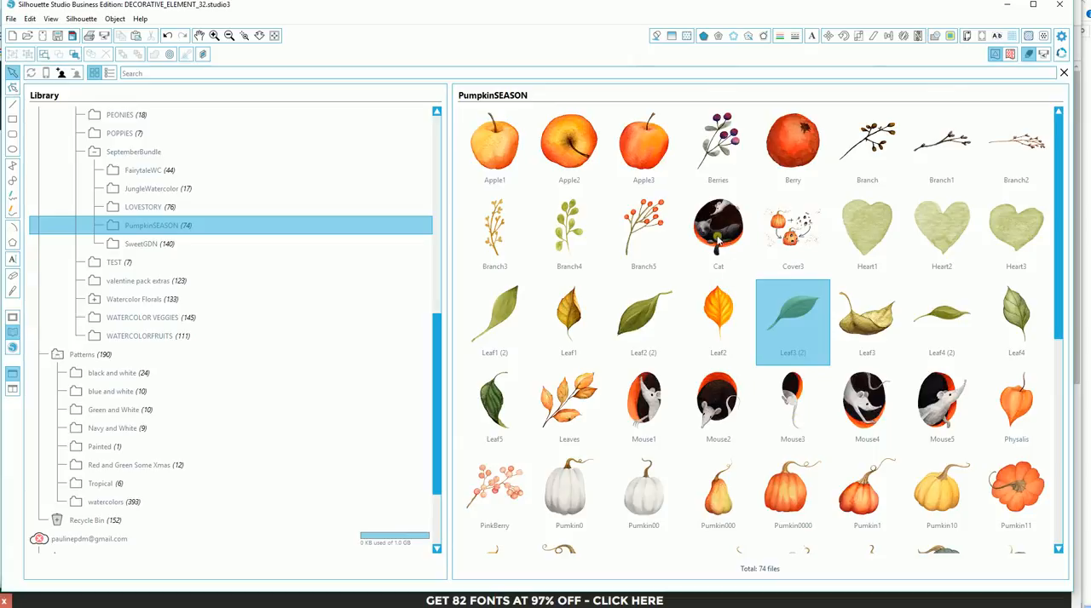
- Browse the designs in the library's SweetGDN folder
click(138, 244)
scroll(738, 323, down, 5)
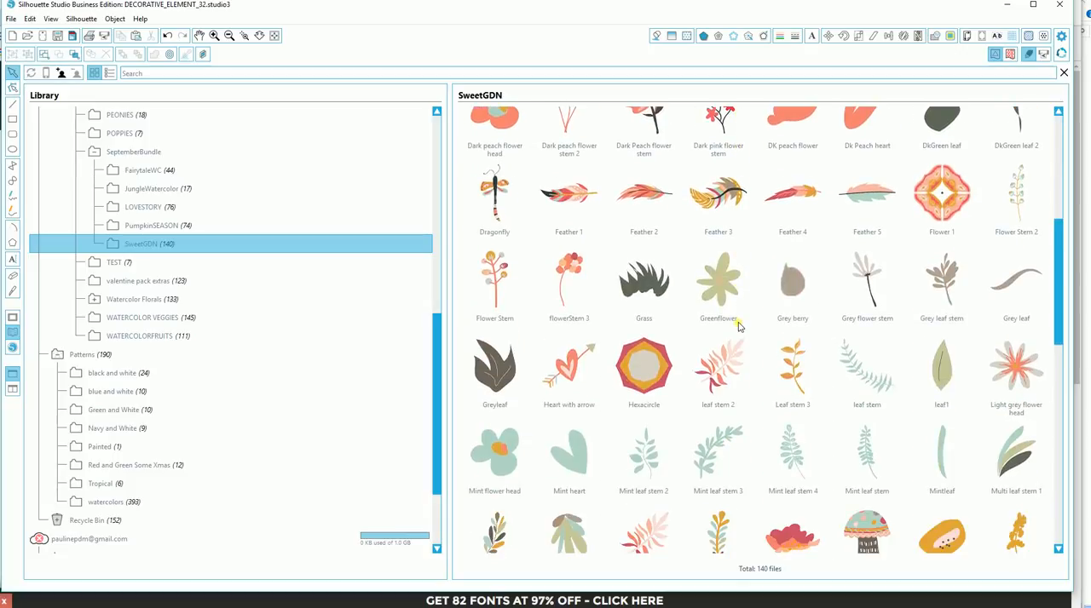
scroll(738, 326, down, 3)
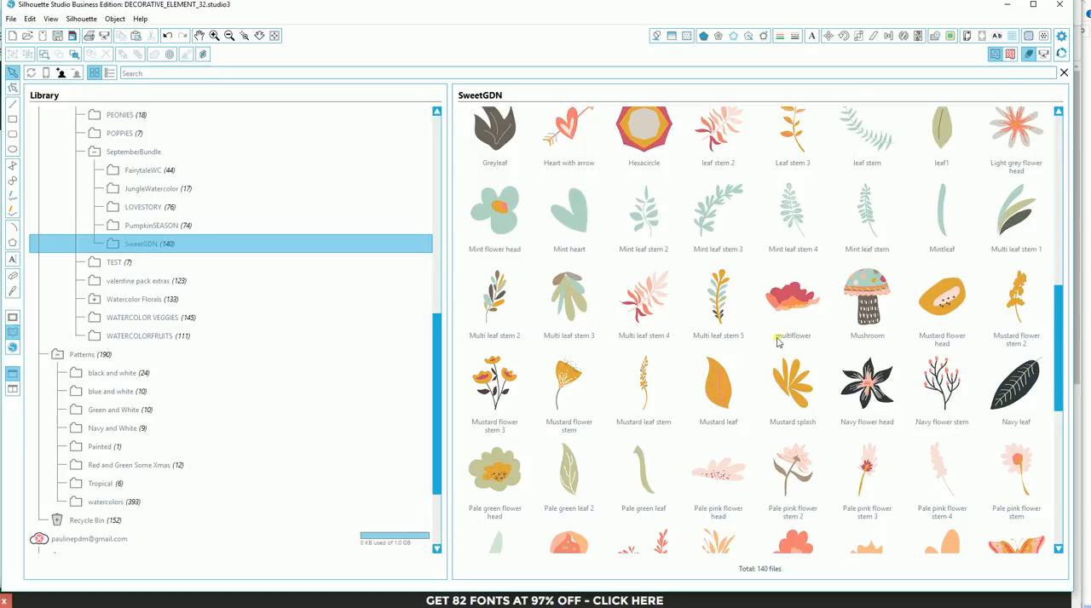
scroll(849, 500, down, 5)
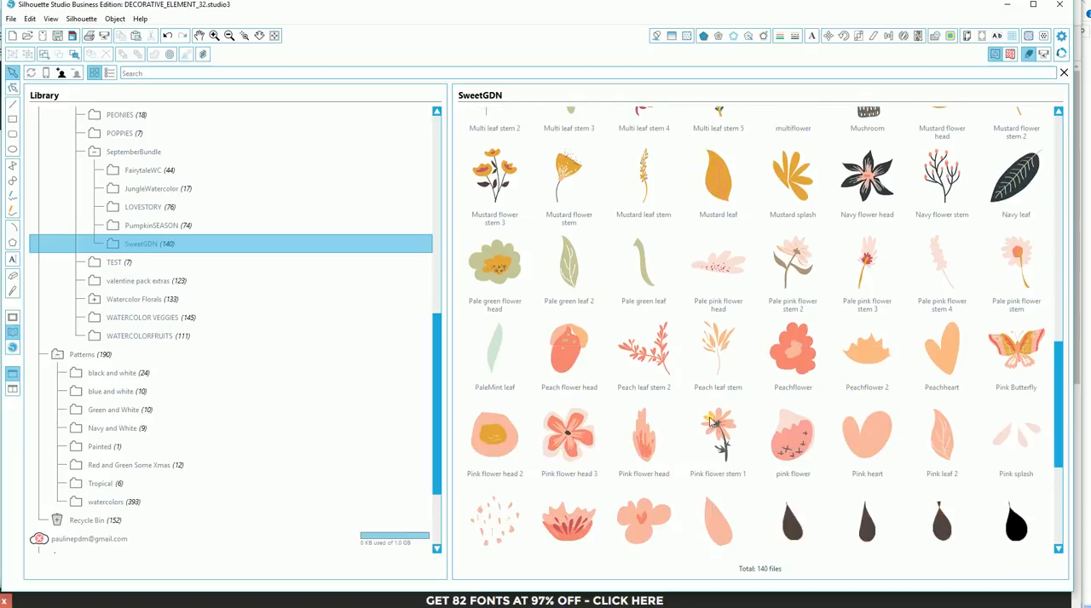
scroll(724, 409, down, 1)
scroll(831, 227, down, 1)
scroll(816, 248, up, 10)
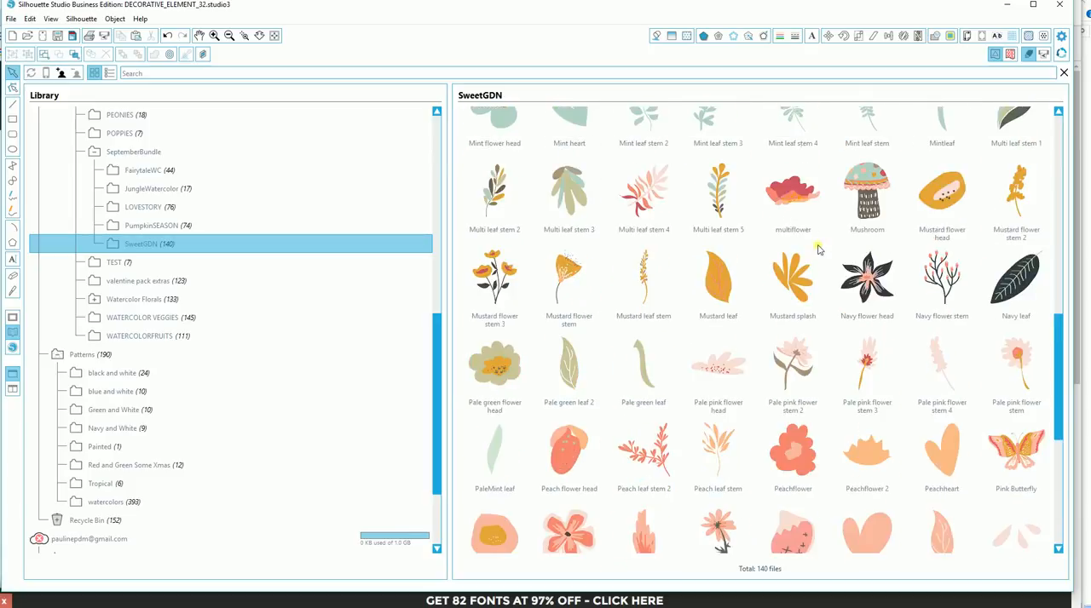
scroll(817, 248, up, 2)
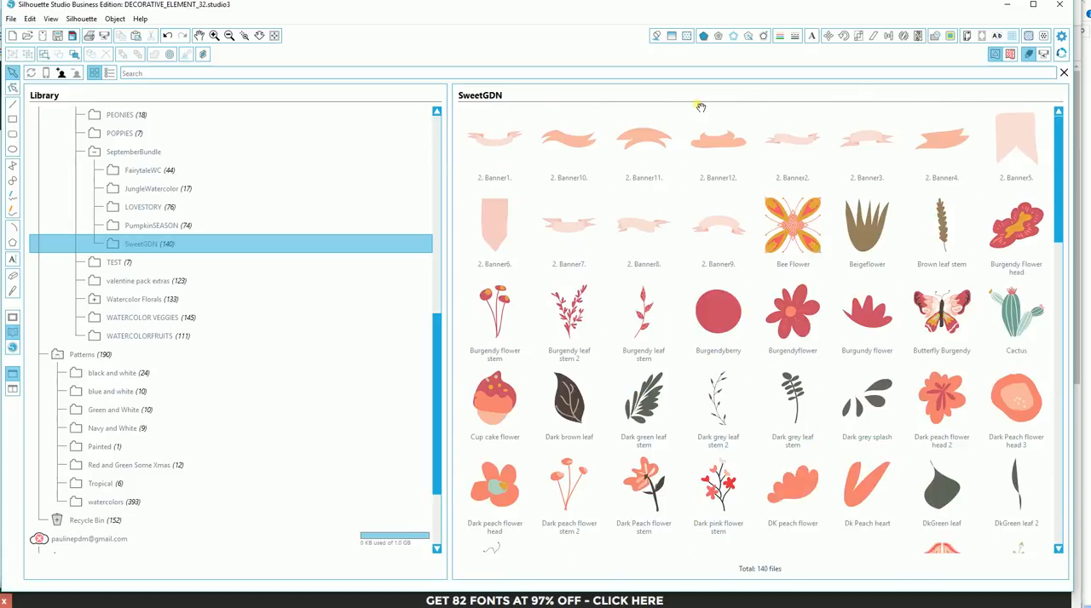